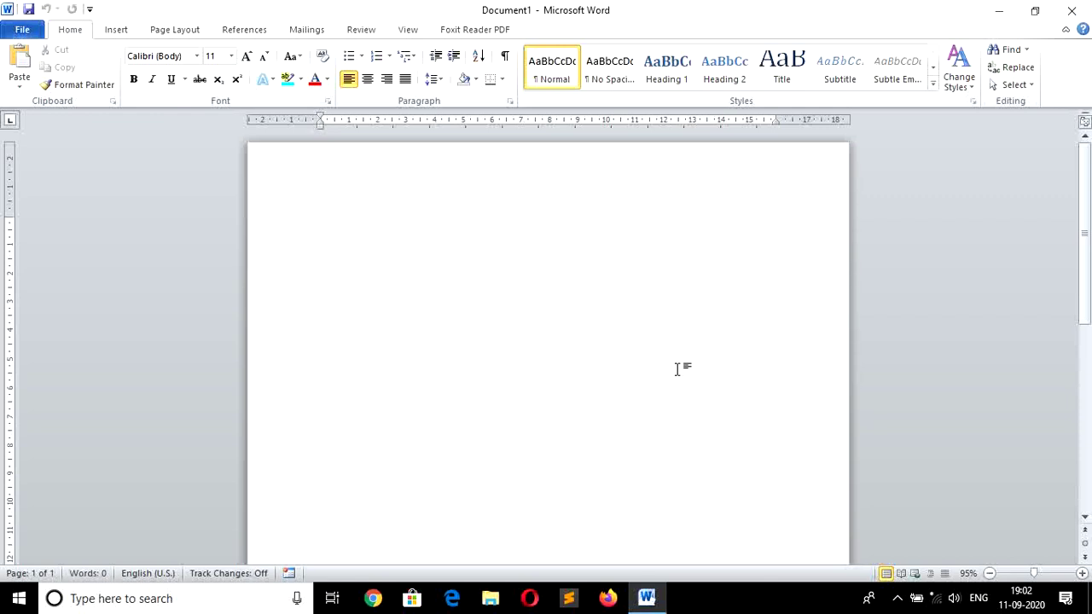
# Step: Generate three sample paragraphs with =rand() and move back up into the text
pyautogui.write('=')
pyautogui.write('rand')
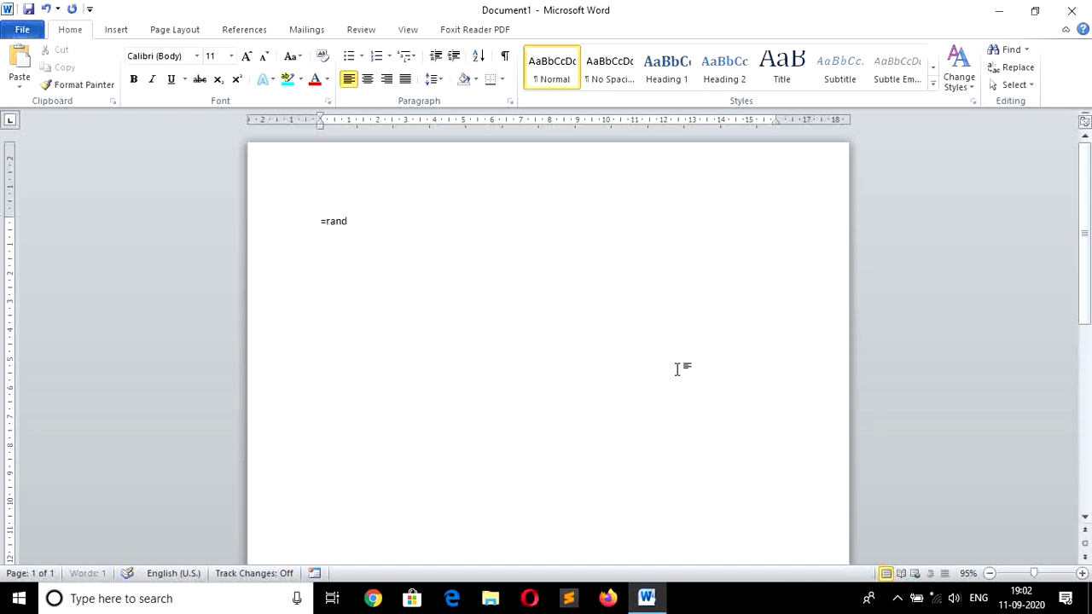
pyautogui.write('()')
pyautogui.press('Return')
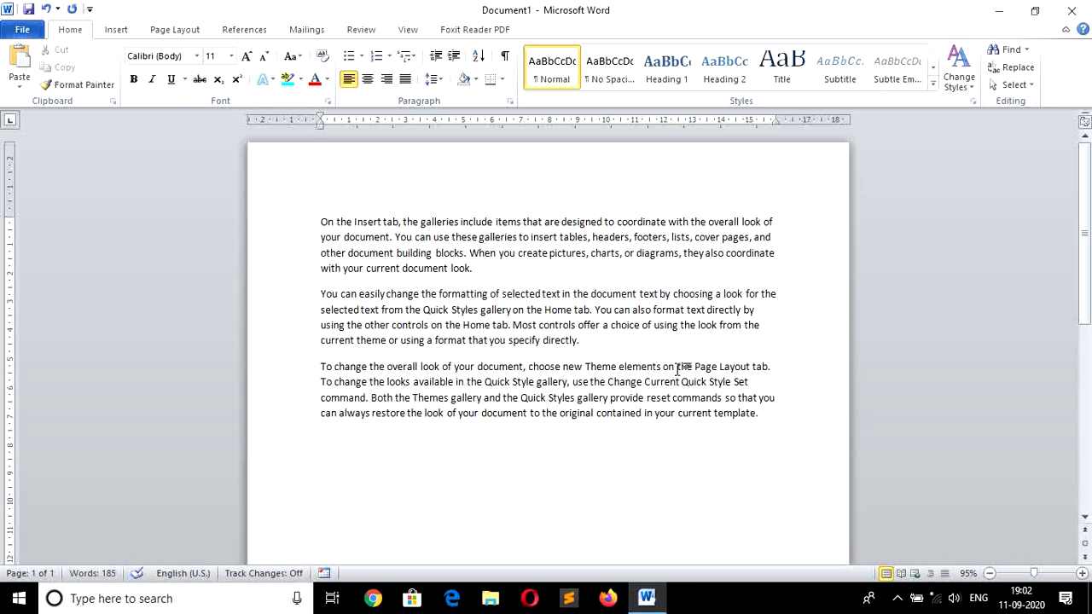
pyautogui.press('Up')
pyautogui.press('Up')
pyautogui.press('Up')
pyautogui.press('Up')
pyautogui.press('Up')
pyautogui.press('Up')
pyautogui.press('Up')
pyautogui.press('Up')
pyautogui.press('Up')
pyautogui.press('Up')
pyautogui.press('Up')
pyautogui.press('Up')
pyautogui.hotkey('shift', 'Down')
pyautogui.hotkey('shift', 'Down')
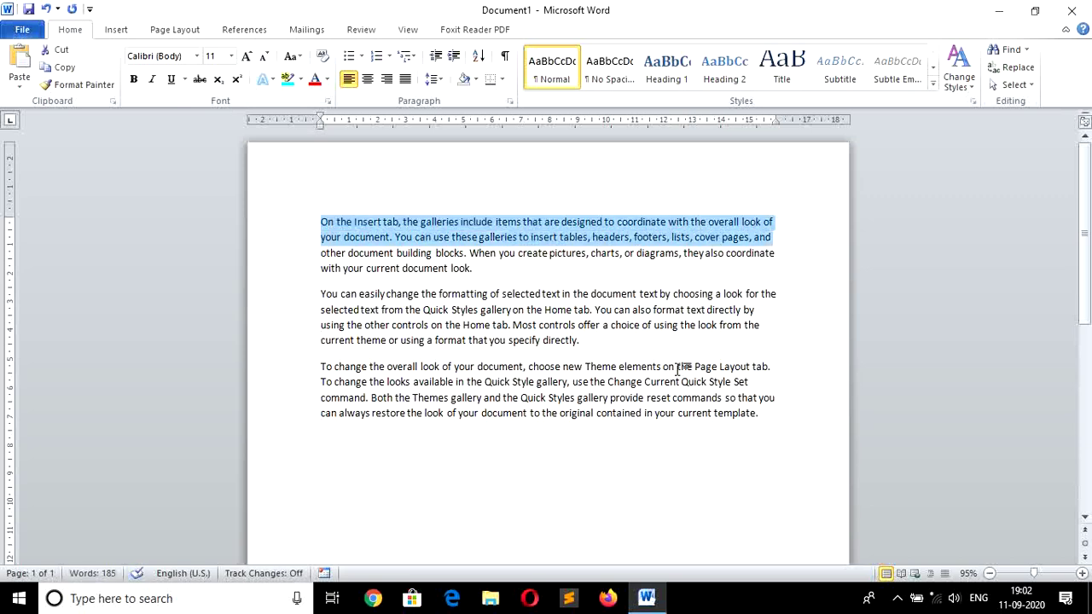
pyautogui.hotkey('shift', 'Down')
pyautogui.hotkey('shift', 'Down')
pyautogui.hotkey('shift', 'Down')
pyautogui.hotkey('shift', 'Down')
pyautogui.hotkey('shift', 'Down')
pyautogui.hotkey('shift', 'Down')
pyautogui.hotkey('shift', 'Down')
pyautogui.hotkey('shift', 'Down')
pyautogui.hotkey('shift', 'Down')
pyautogui.click(362, 56)
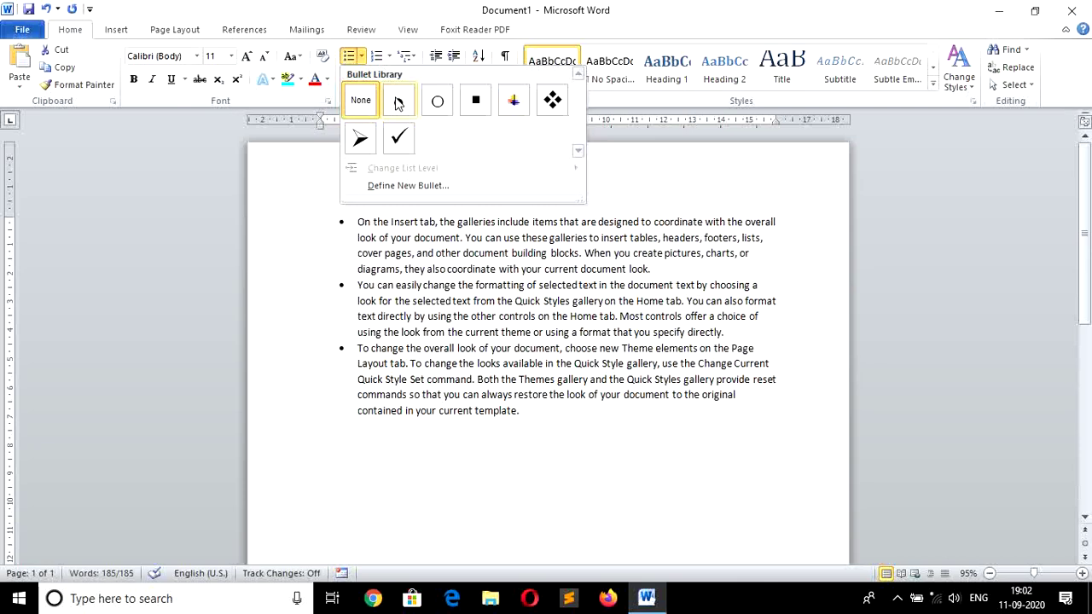
pyautogui.click(397, 102)
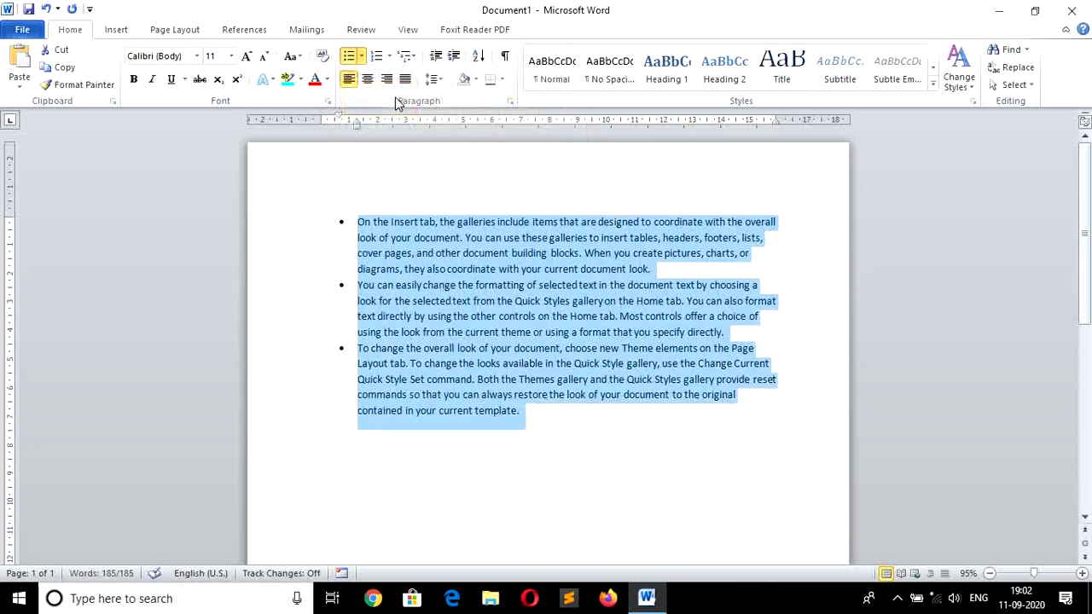
pyautogui.click(362, 56)
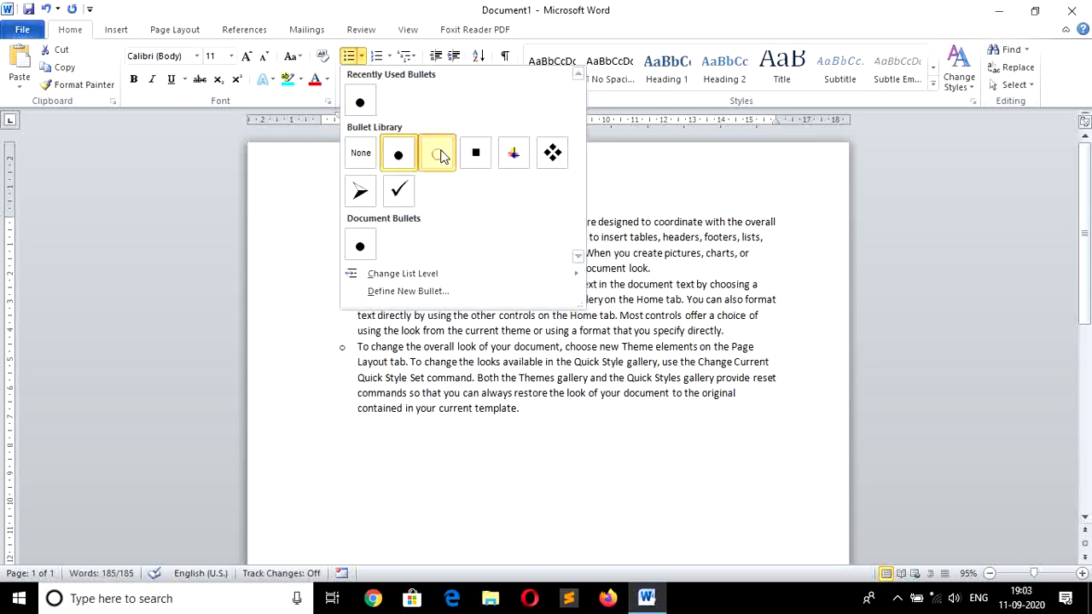
pyautogui.click(439, 152)
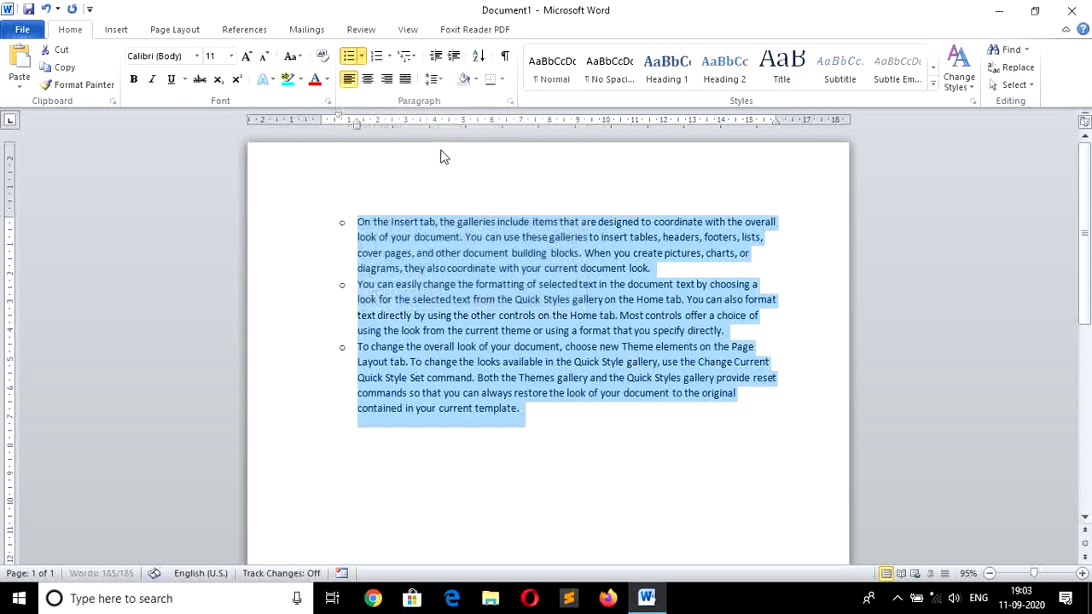
pyautogui.click(362, 56)
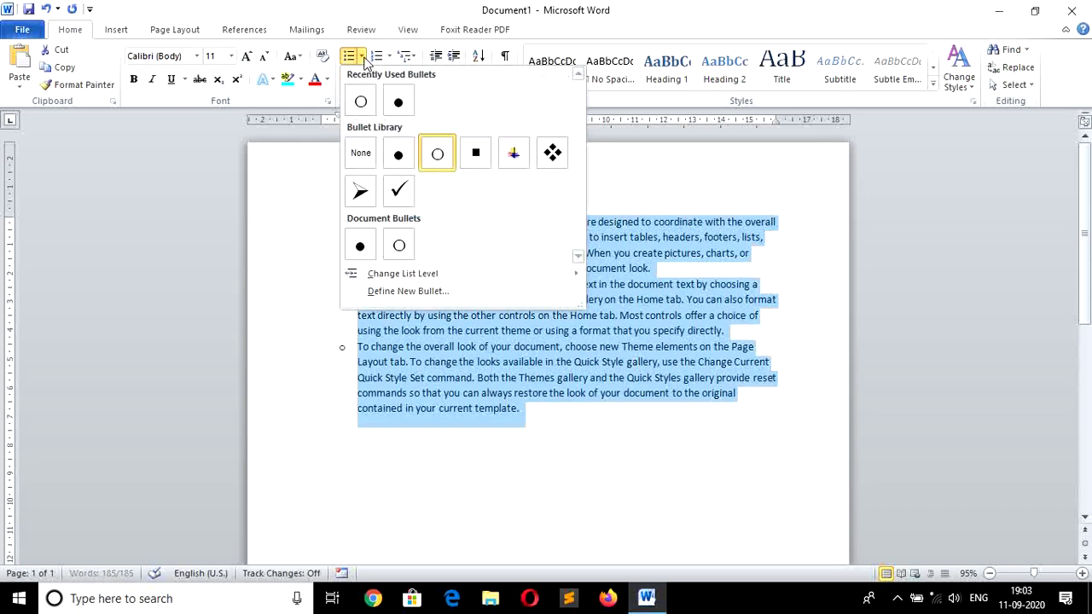
pyautogui.click(553, 152)
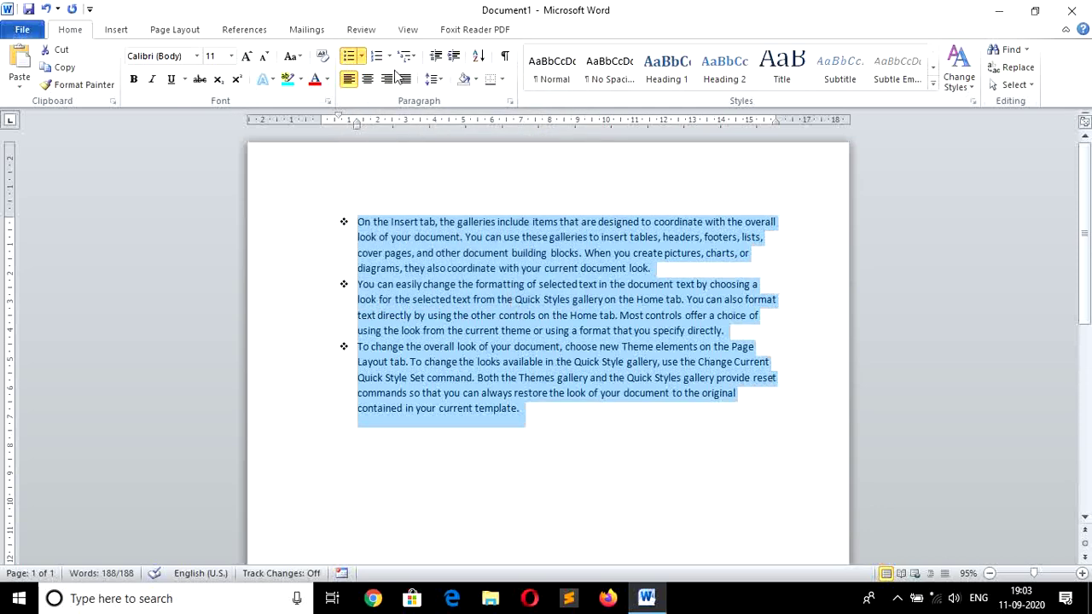
pyautogui.click(363, 57)
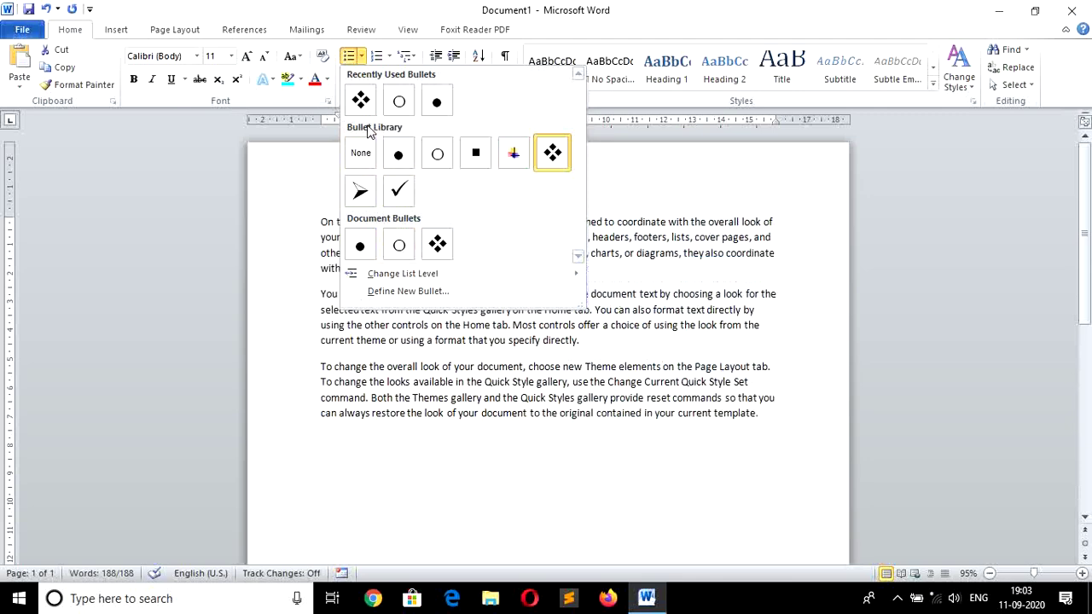
pyautogui.click(360, 162)
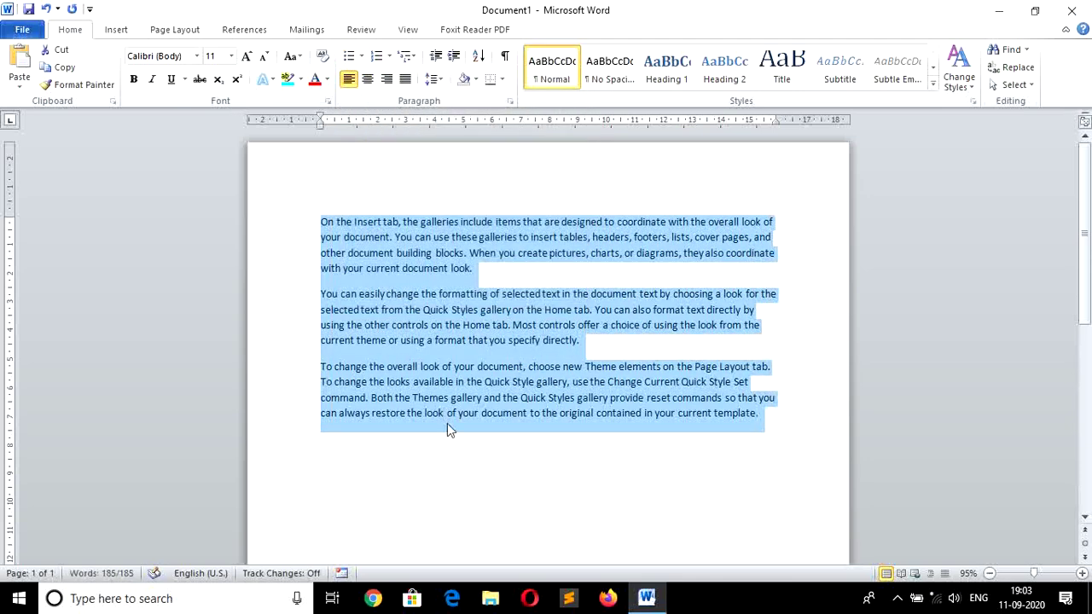
pyautogui.click(424, 472)
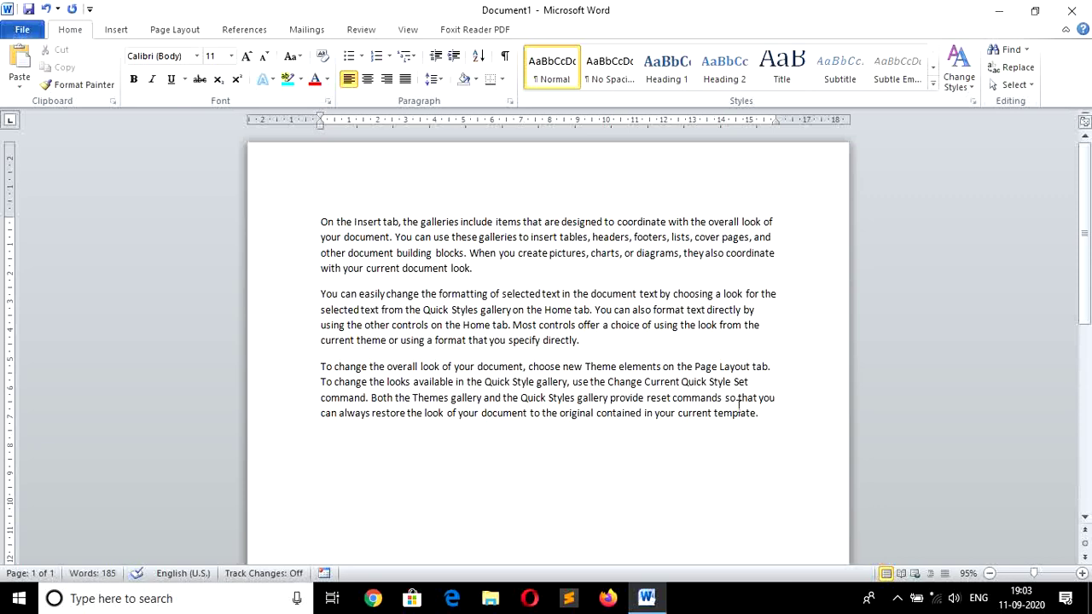
# Step: Start a diamond-bulleted list on the empty line with Apple and Banana
pyautogui.click(362, 56)
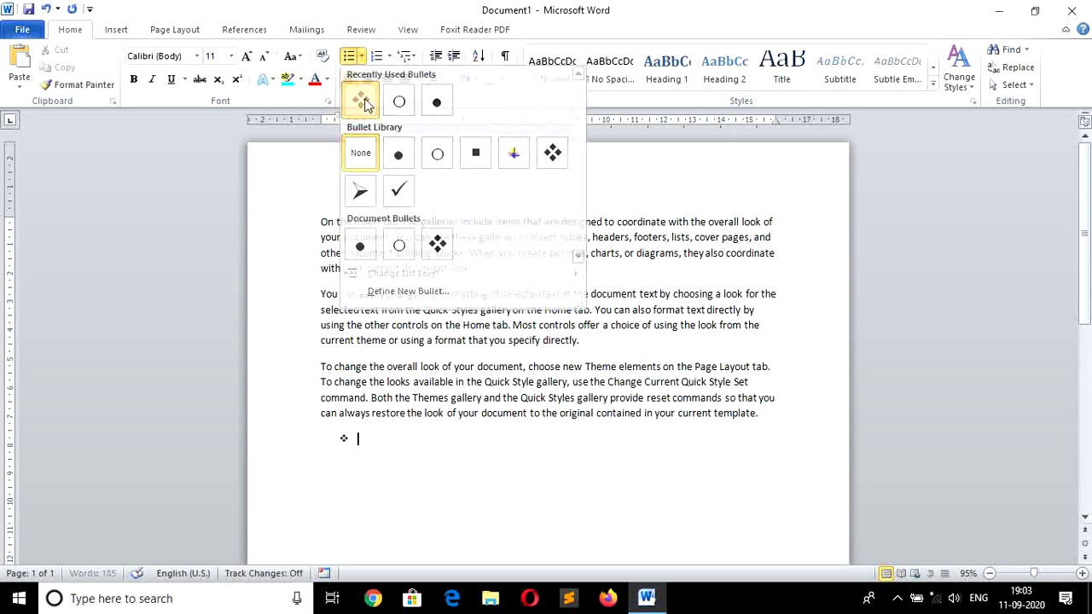
pyautogui.click(363, 102)
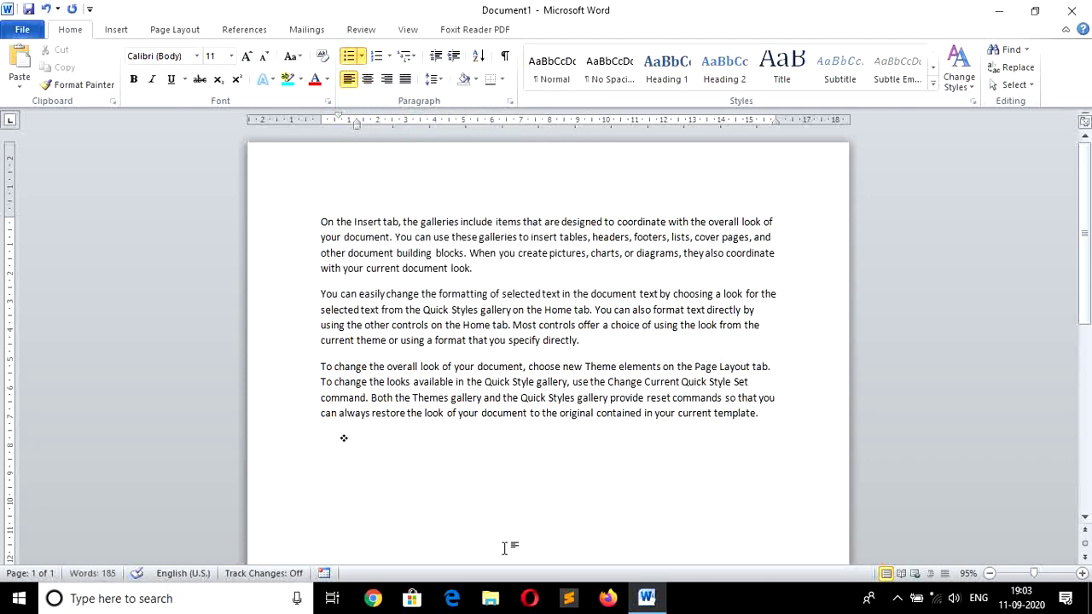
pyautogui.write('A')
pyautogui.write('pple')
pyautogui.press('Return')
pyautogui.write('Bana')
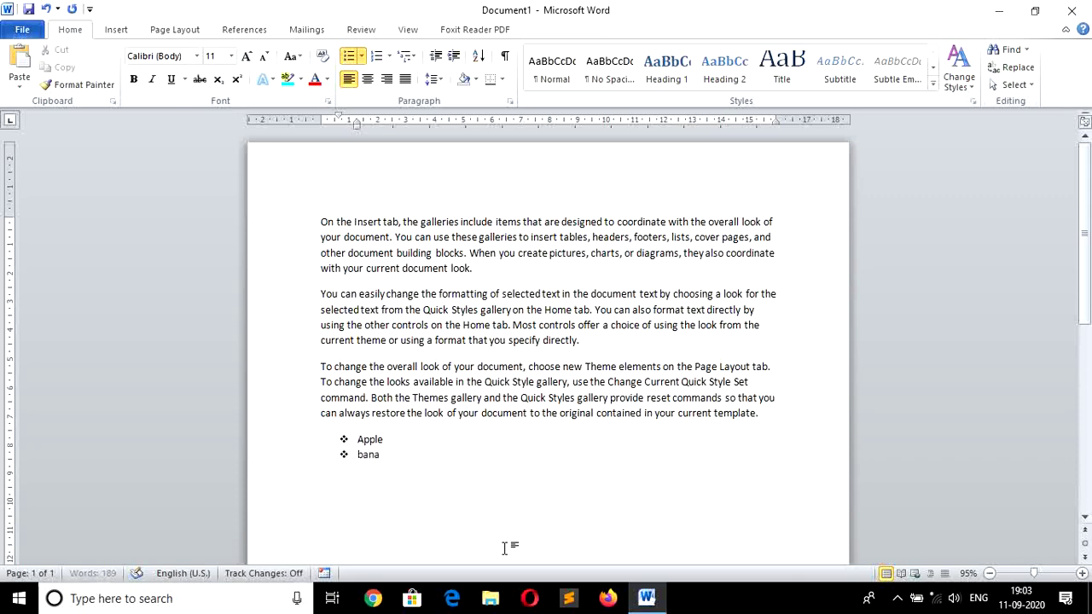
pyautogui.write('na')
pyautogui.press('Return')
# Step: Add Mango, Orange and Grapes as further bullets, then end the bulleted list
pyautogui.write('man')
pyautogui.write('go')
pyautogui.press('Return')
pyautogui.write('o')
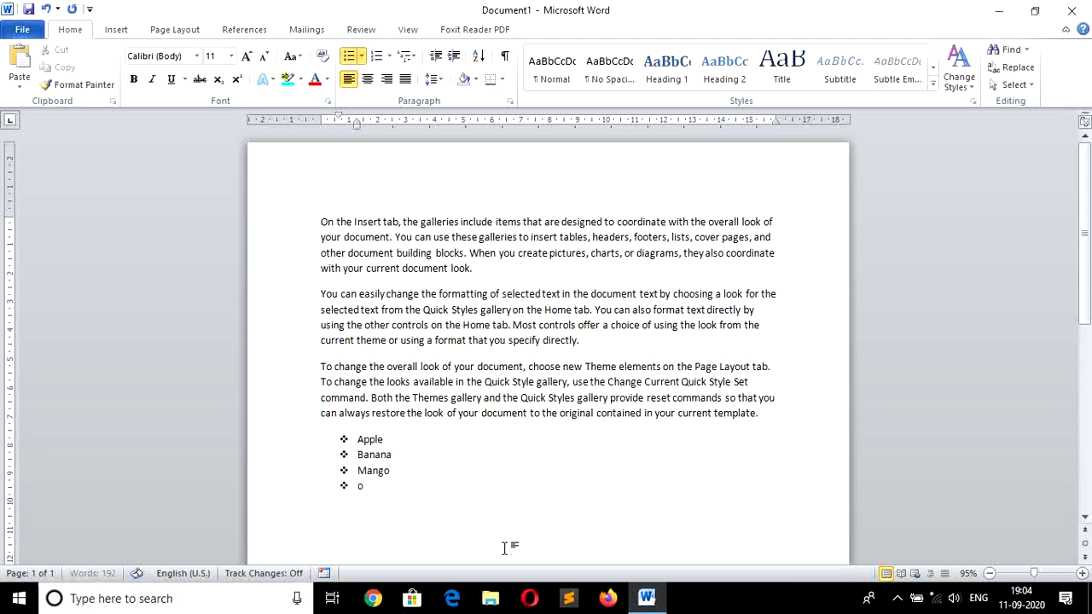
pyautogui.write('range')
pyautogui.press('Return')
pyautogui.write('grapes')
pyautogui.press('Return')
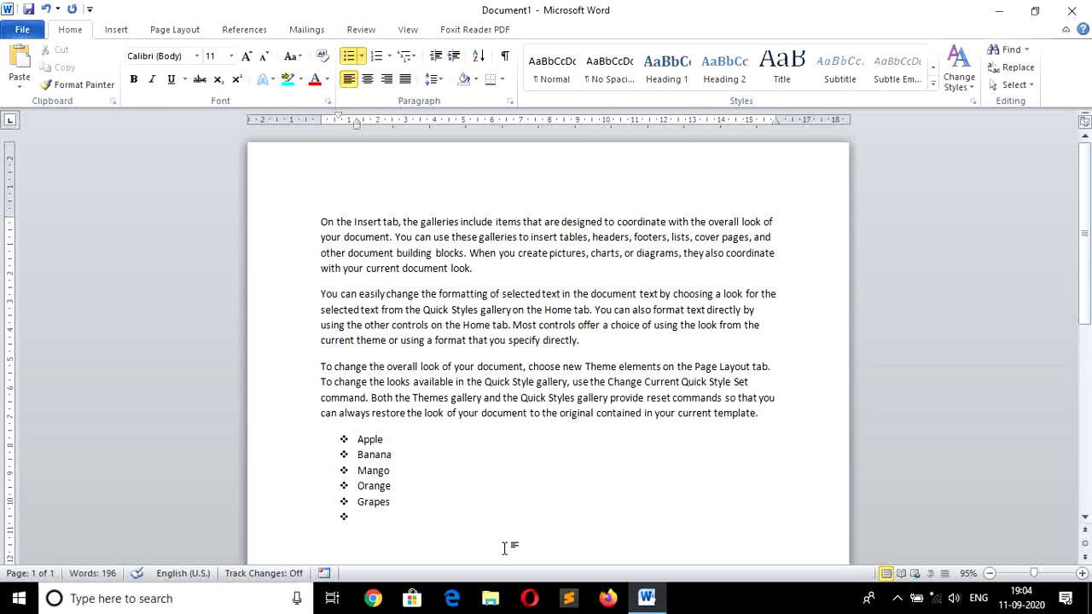
pyautogui.press('Return')
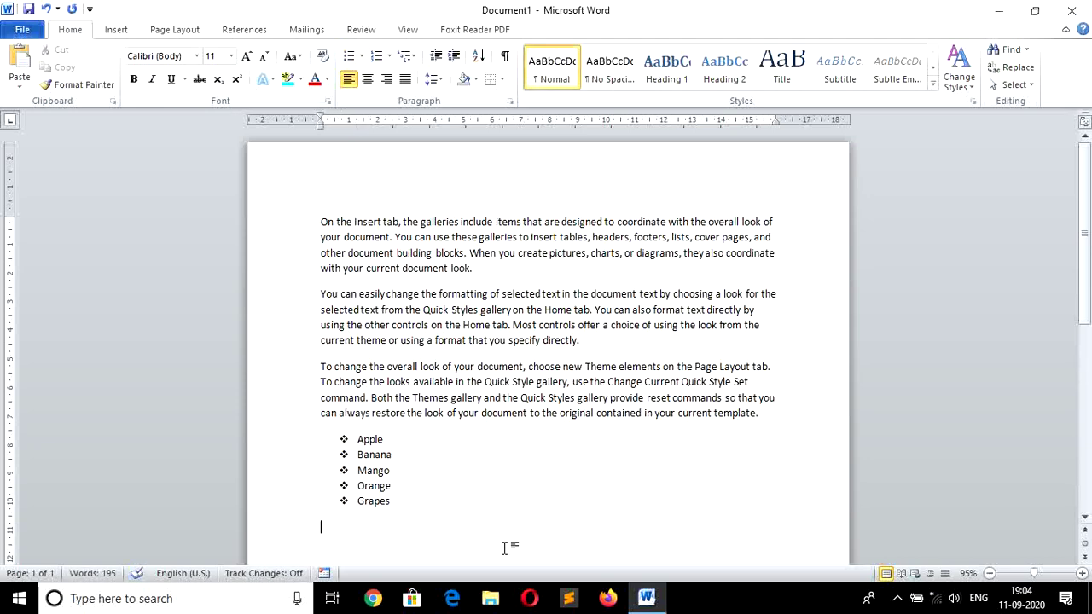
# Step: Remove the bullets from the selected fruit list and preview the numbering styles
pyautogui.click(297, 444)
pyautogui.hotkey('shift', 'Down')
pyautogui.hotkey('shift', 'Down')
pyautogui.hotkey('shift', 'Down')
pyautogui.hotkey('shift', 'Down')
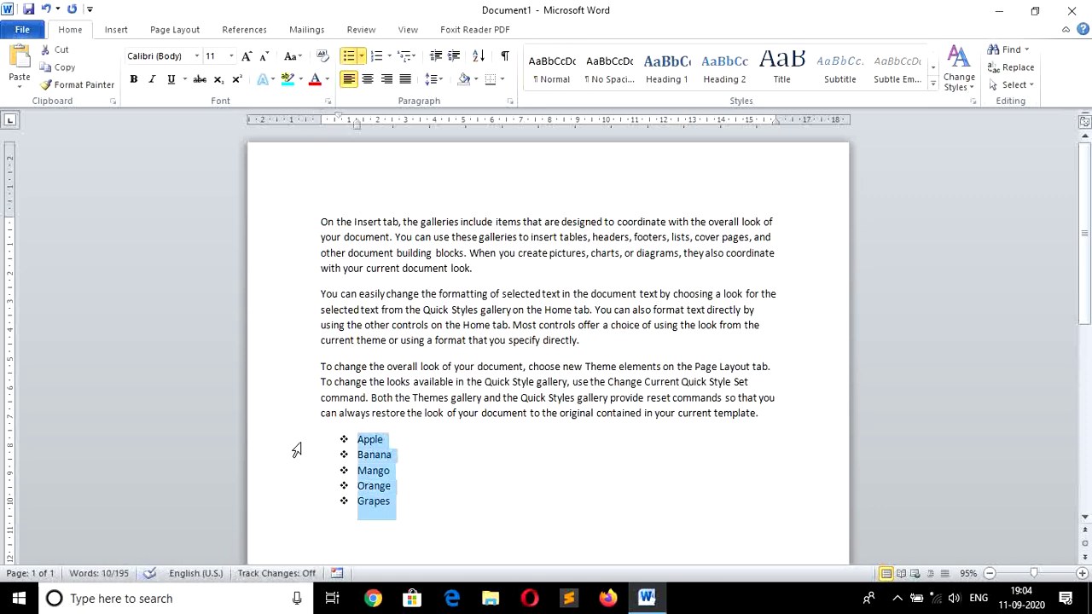
pyautogui.click(361, 56)
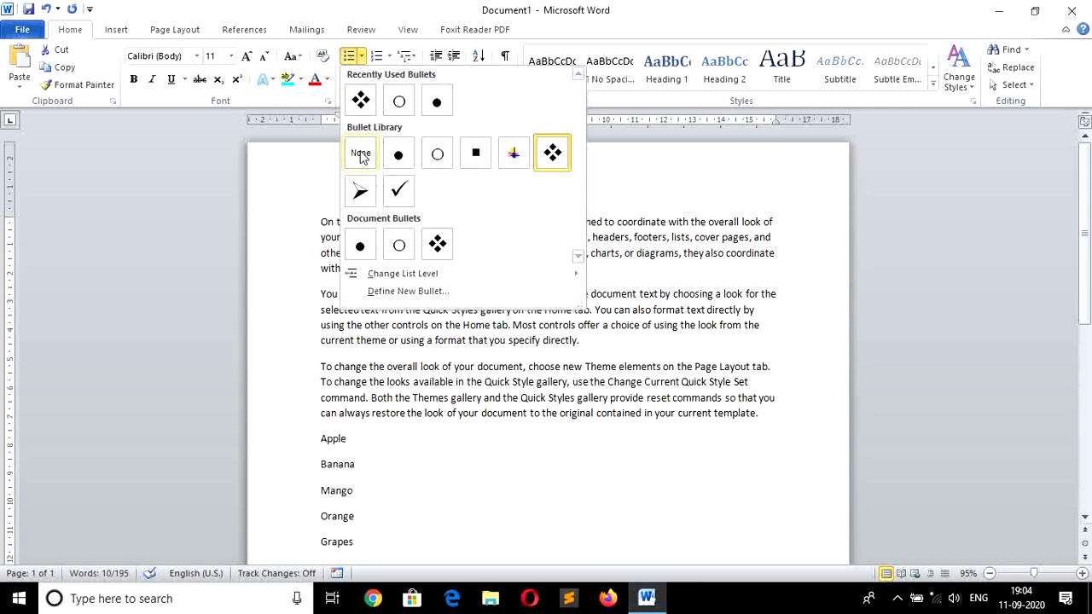
pyautogui.click(361, 154)
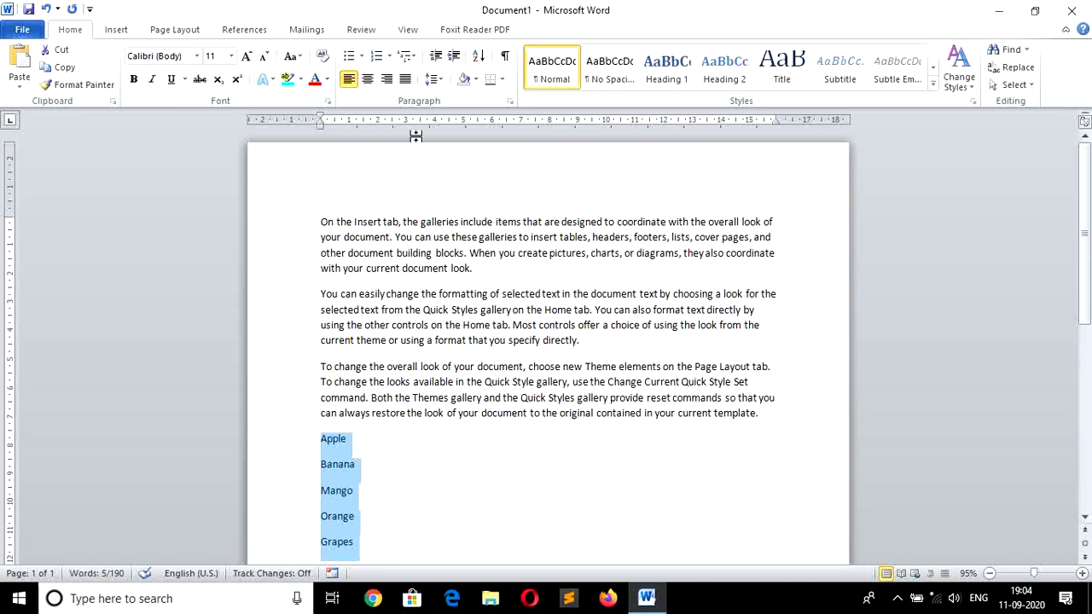
pyautogui.click(389, 57)
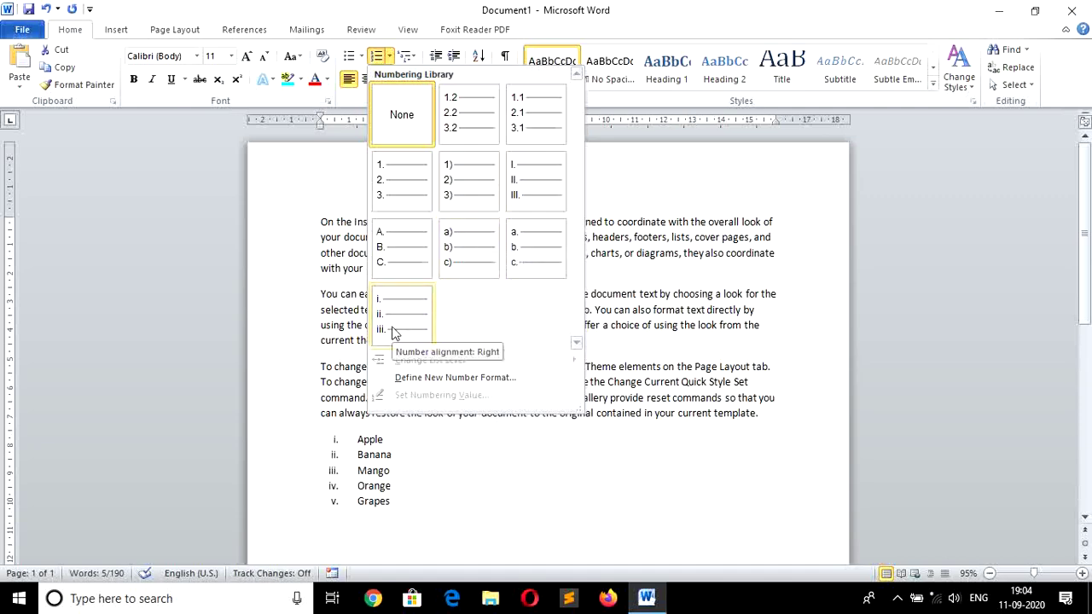
# Step: Apply '1. 2. 3.' numbering to the fruit list
pyautogui.click(421, 500)
pyautogui.scroll(-3, 1085, 521)
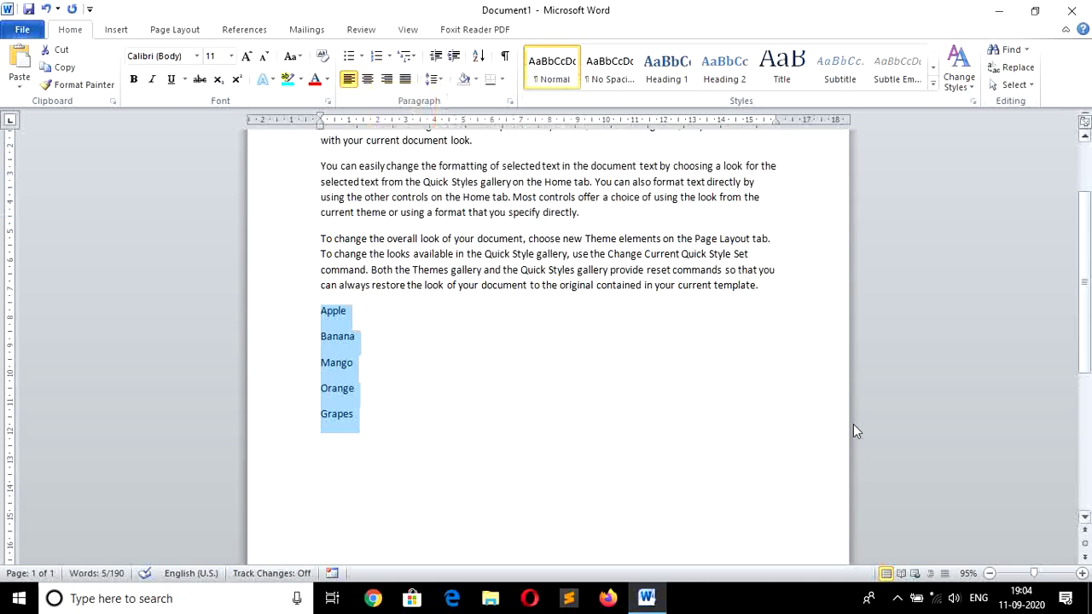
pyautogui.click(389, 55)
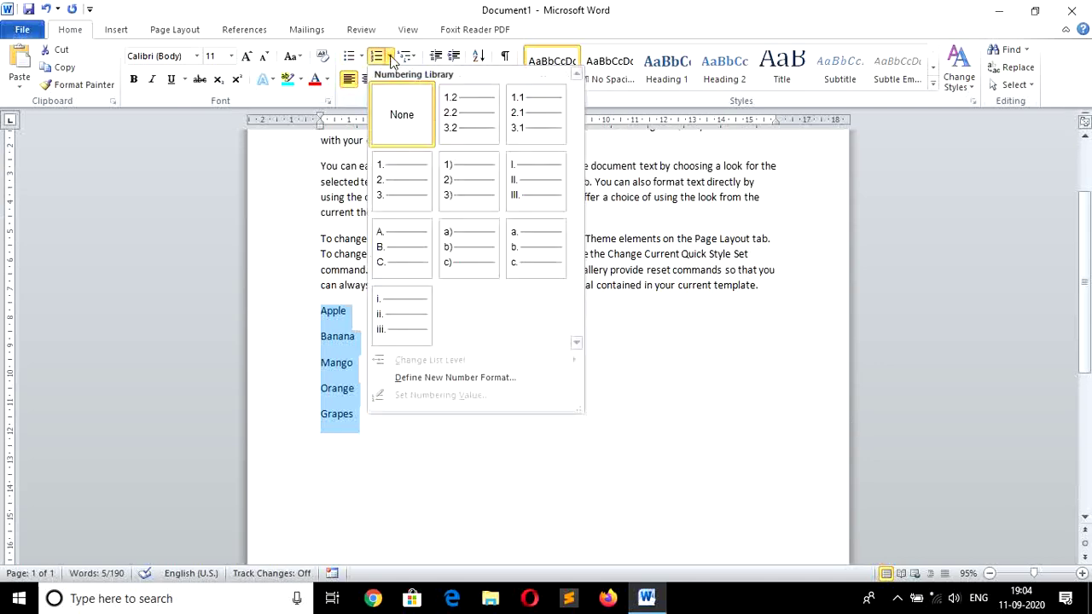
pyautogui.click(407, 175)
pyautogui.click(417, 358)
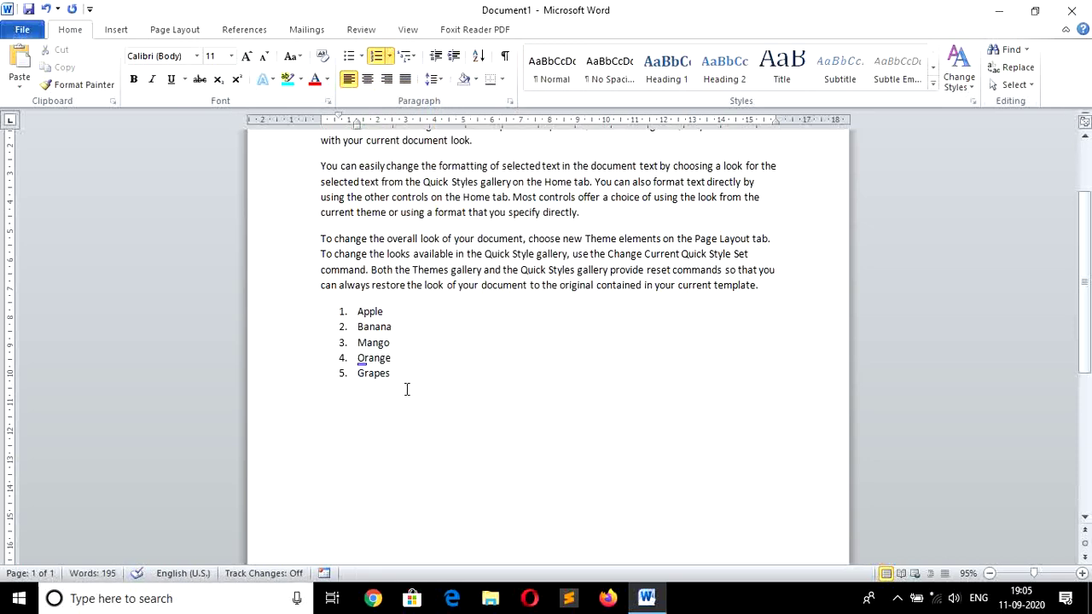
# Step: Add Papaya as numbered item 6 after Grapes
pyautogui.click(495, 390)
pyautogui.press('Return')
pyautogui.write('papaya')
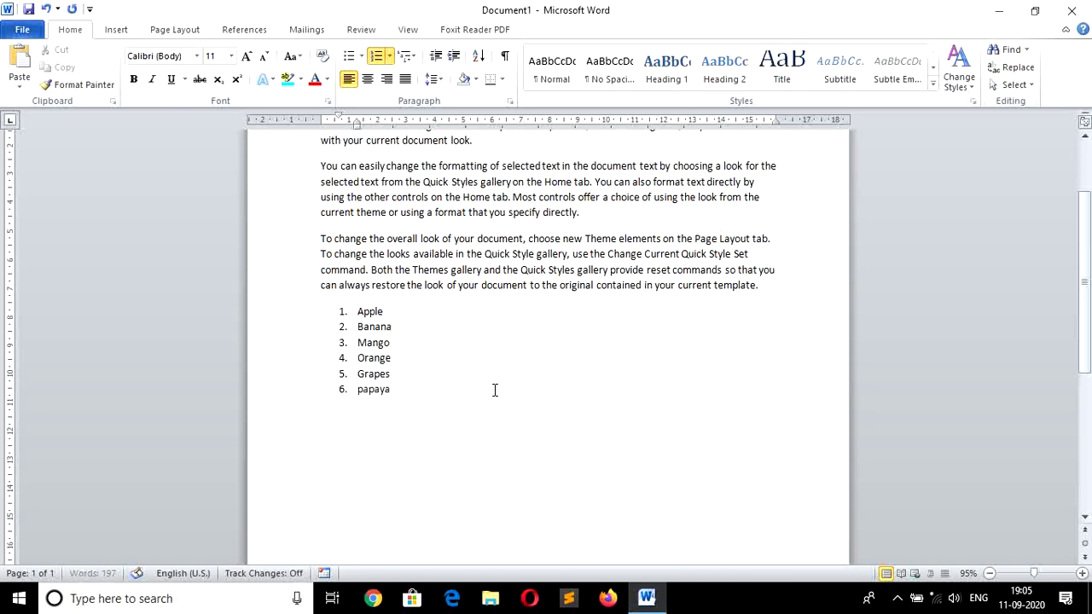
pyautogui.press('Return')
pyautogui.press('Return')
# Step: Type a Vegetable's Name line, then Onion, Tomato and Potato on separate lines
pyautogui.write('v')
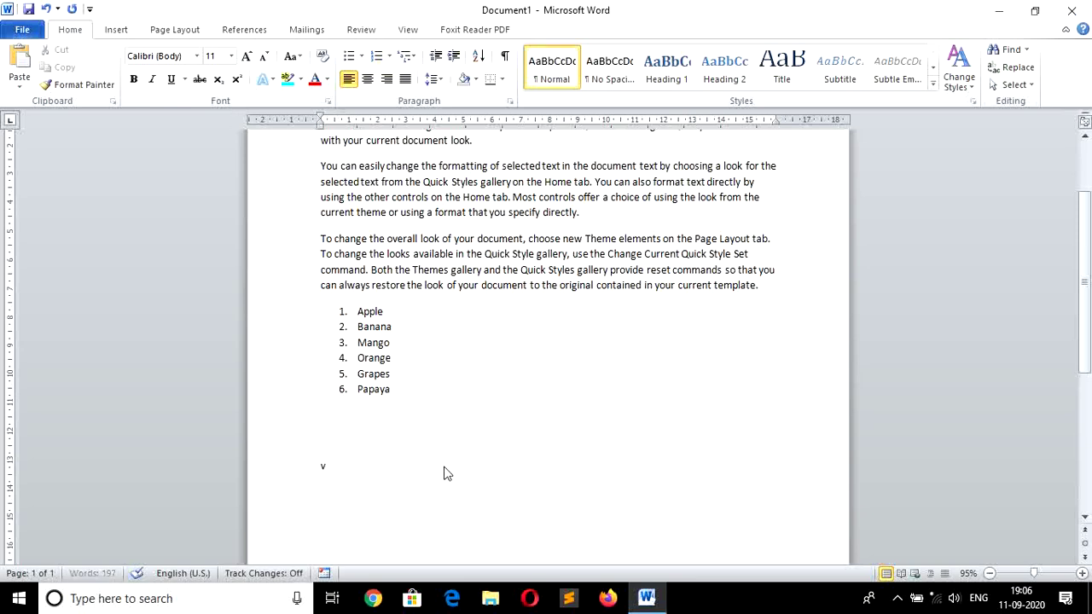
pyautogui.write('egetab')
pyautogui.write('le')
pyautogui.write("'s Name")
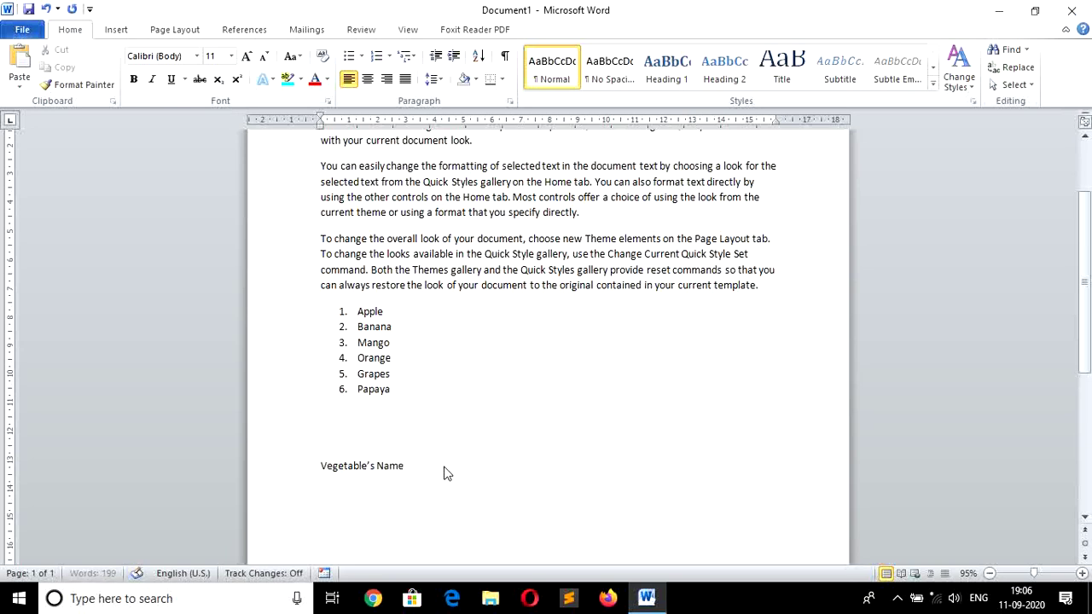
pyautogui.press('Return')
pyautogui.write('onion')
pyautogui.press('Return')
pyautogui.scroll(-1, 563, 525)
pyautogui.write('t')
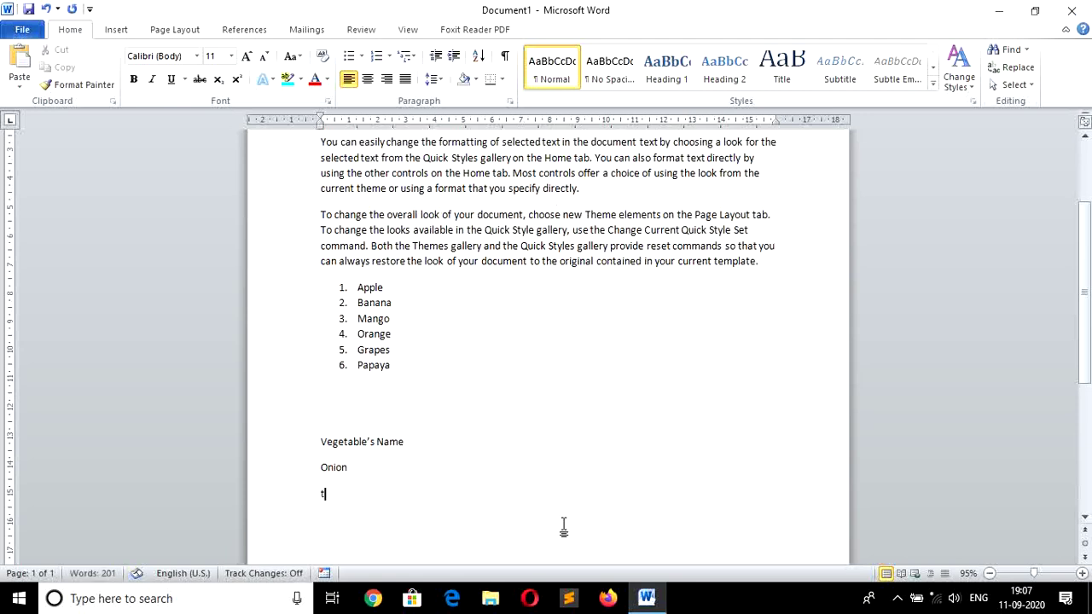
pyautogui.write('omato')
pyautogui.press('Return')
pyautogui.write('p')
pyautogui.write('ota')
pyautogui.write('to')
pyautogui.press('Return')
# Step: Apply '1. 2. 3.' numbering to the Onion, Tomato and Potato lines
pyautogui.click(291, 474)
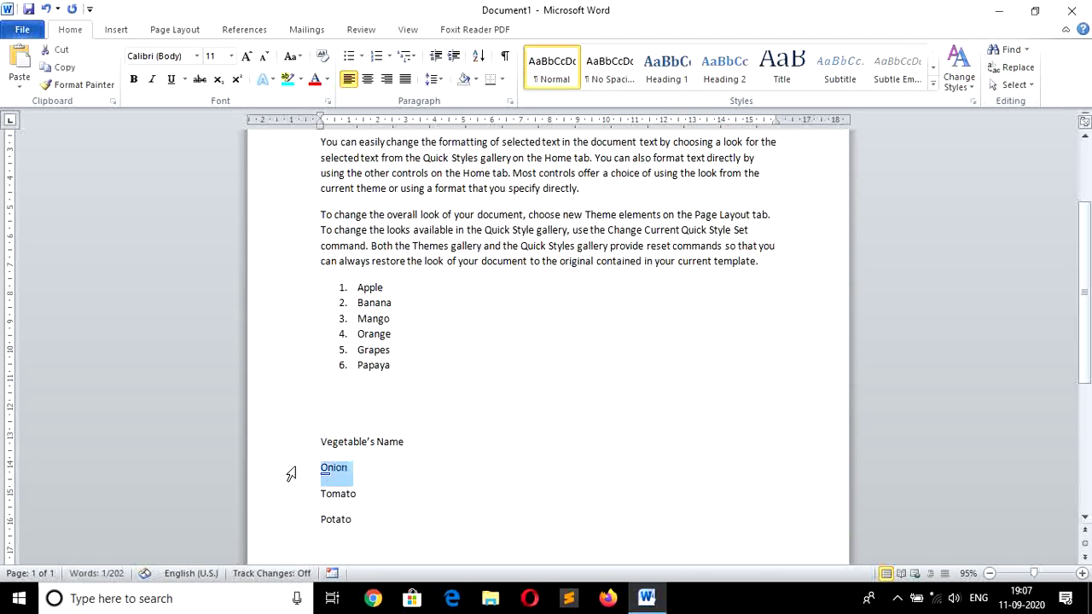
pyautogui.hotkey('shift', 'Down')
pyautogui.hotkey('shift', 'Down')
pyautogui.hotkey('shift', 'Down')
pyautogui.hotkey('shift', 'Up')
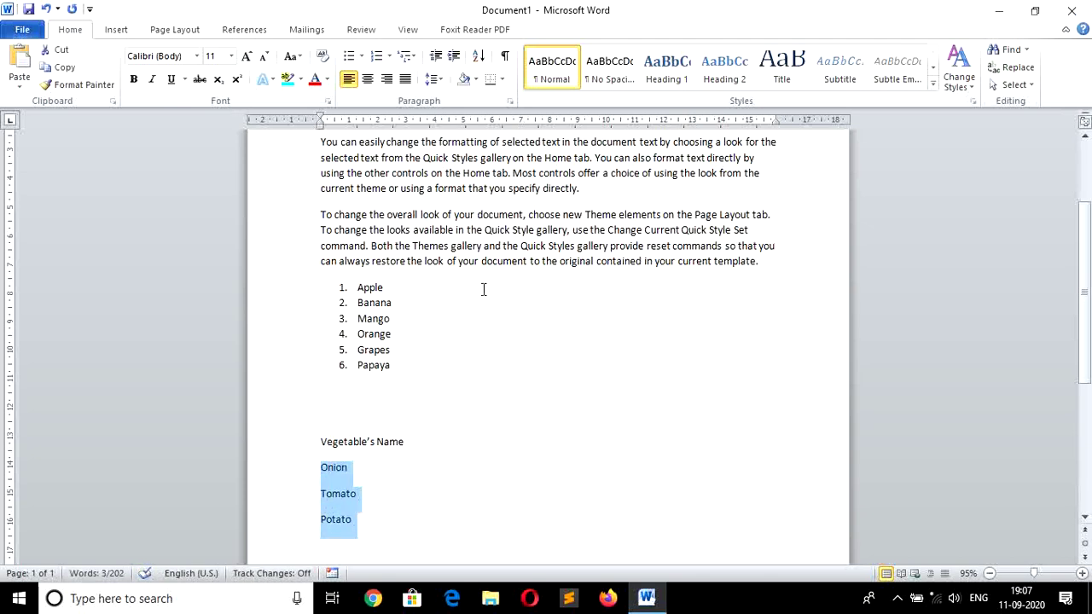
pyautogui.click(389, 55)
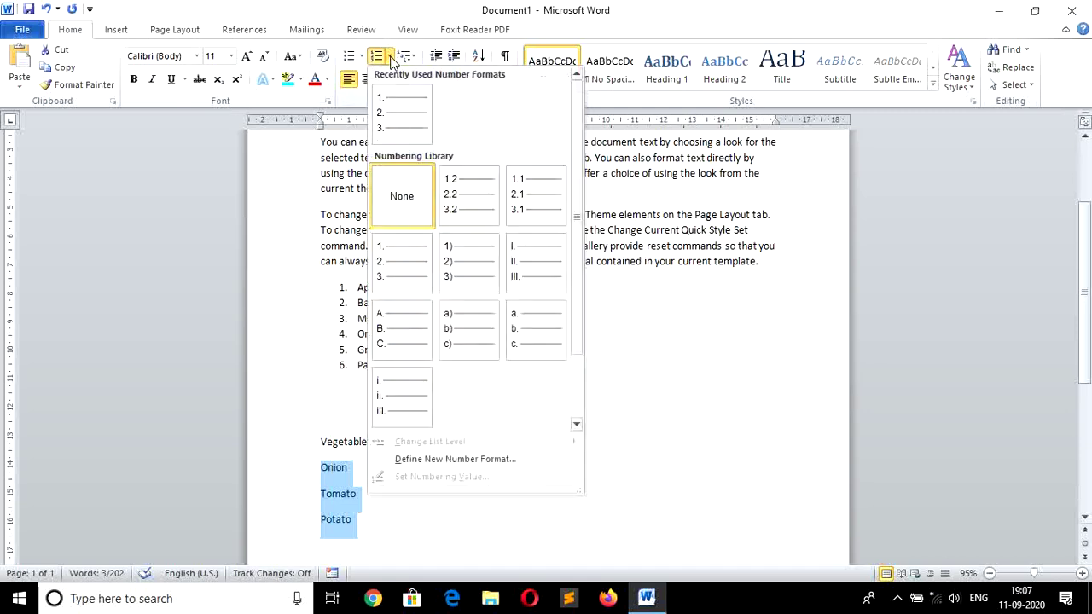
pyautogui.click(395, 126)
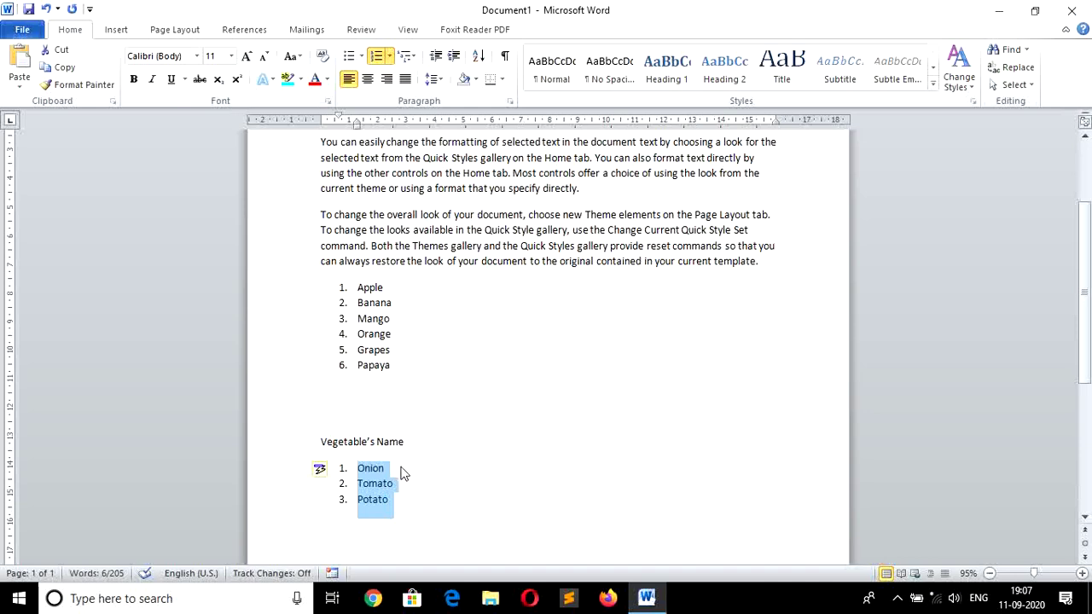
# Step: Set the vegetable list's numbering value to start at 5
pyautogui.click(391, 55)
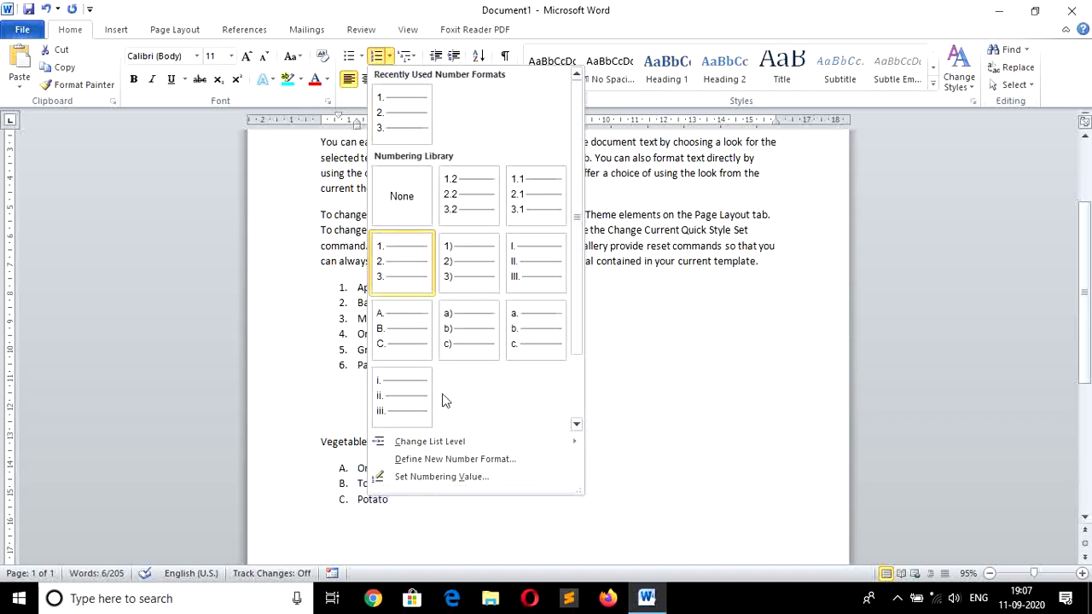
pyautogui.click(473, 477)
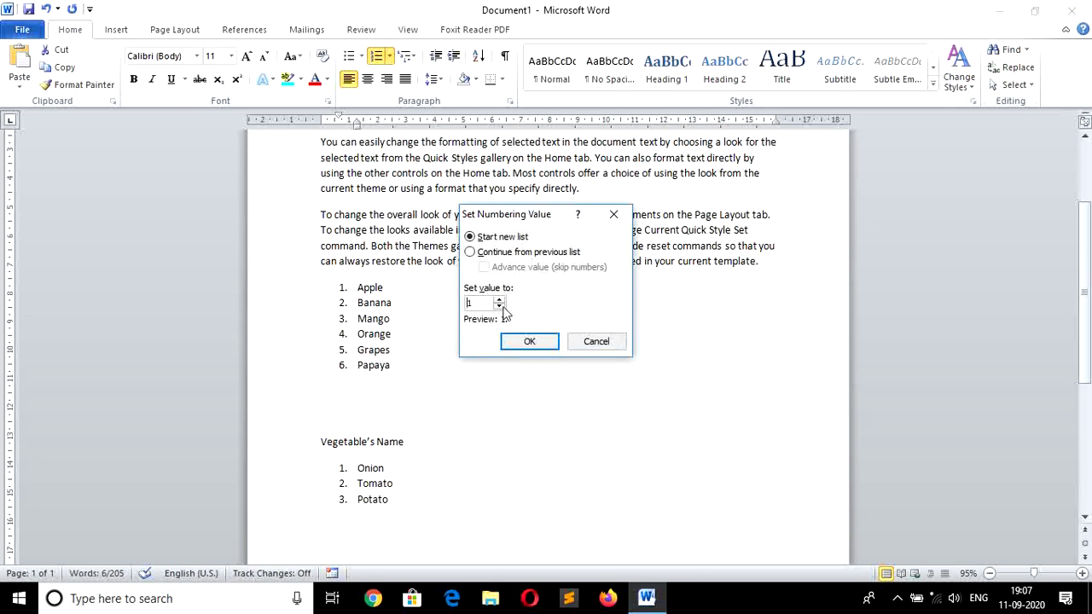
pyautogui.click(499, 300)
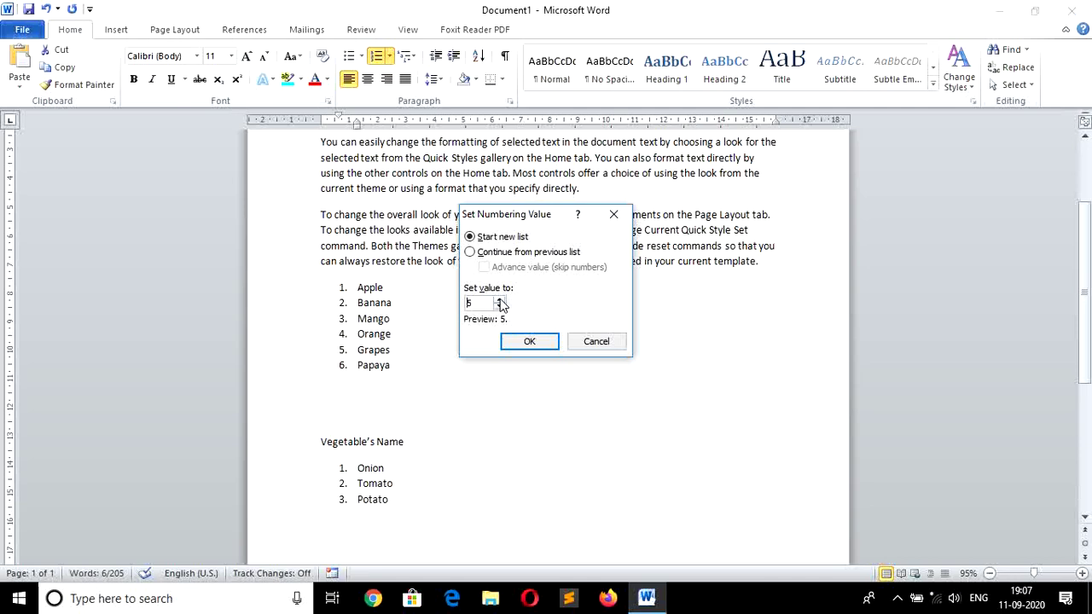
pyautogui.click(526, 342)
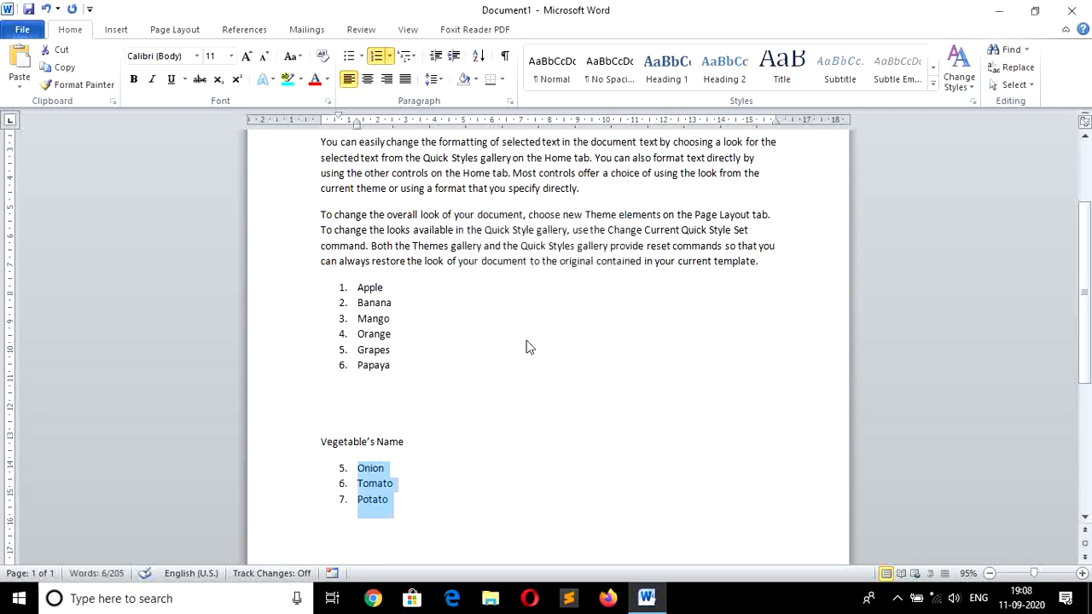
pyautogui.click(383, 535)
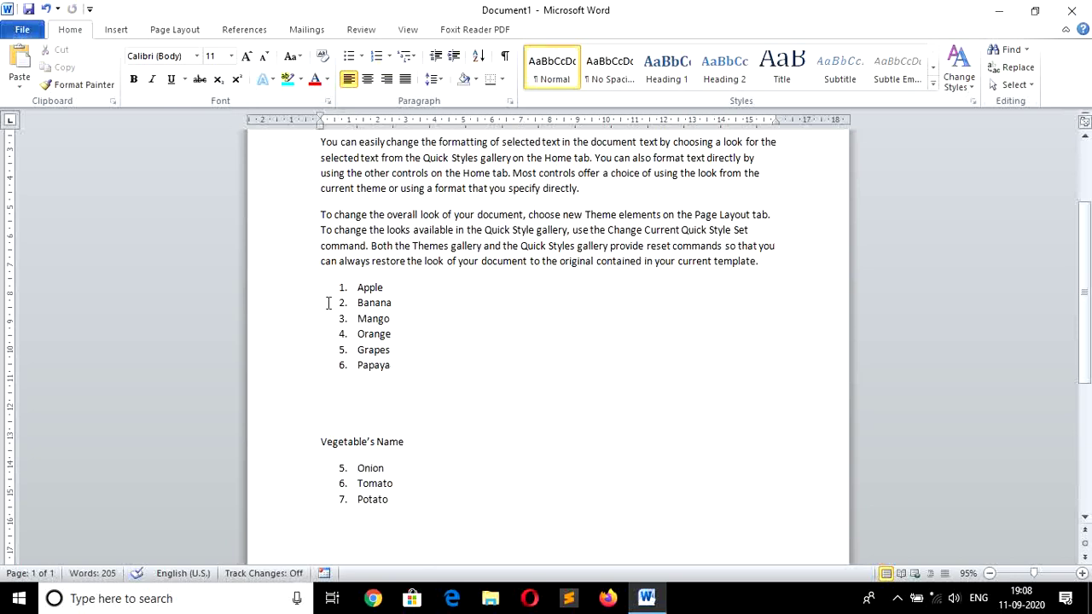
# Step: Select the entire document with Ctrl+A and delete all its text
pyautogui.click(278, 296)
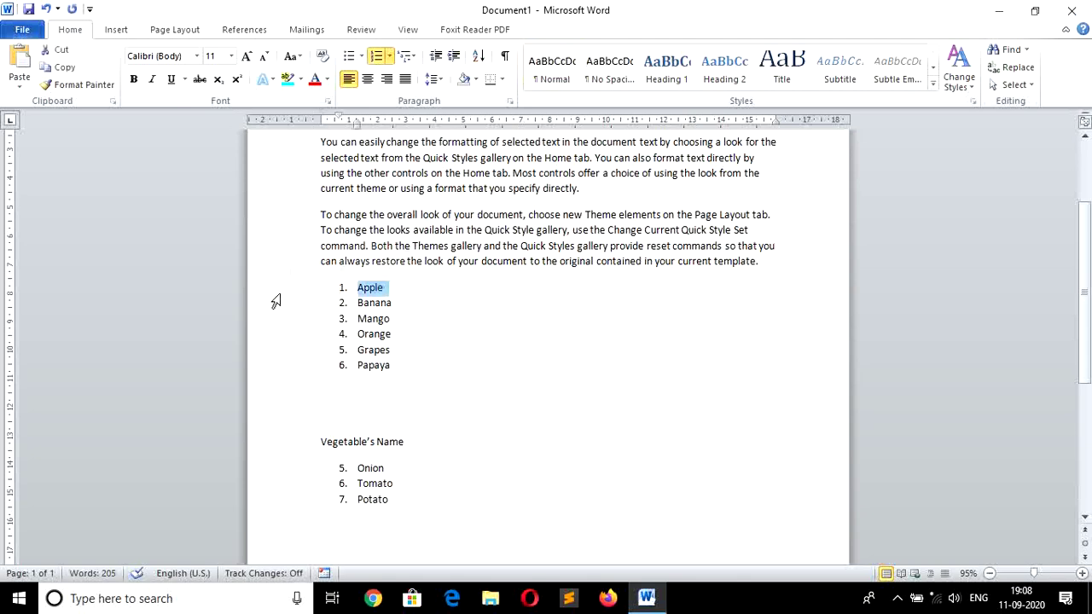
pyautogui.hotkey('shift', 'Down')
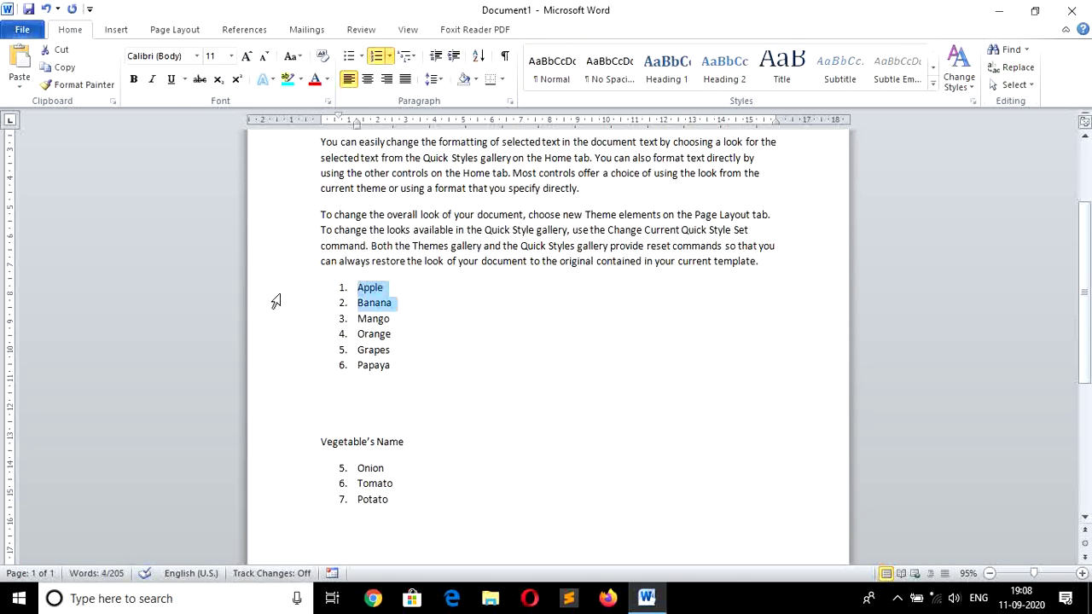
pyautogui.hotkey('shift', 'Down')
pyautogui.hotkey('shift', 'Down')
pyautogui.hotkey('shift', 'Down')
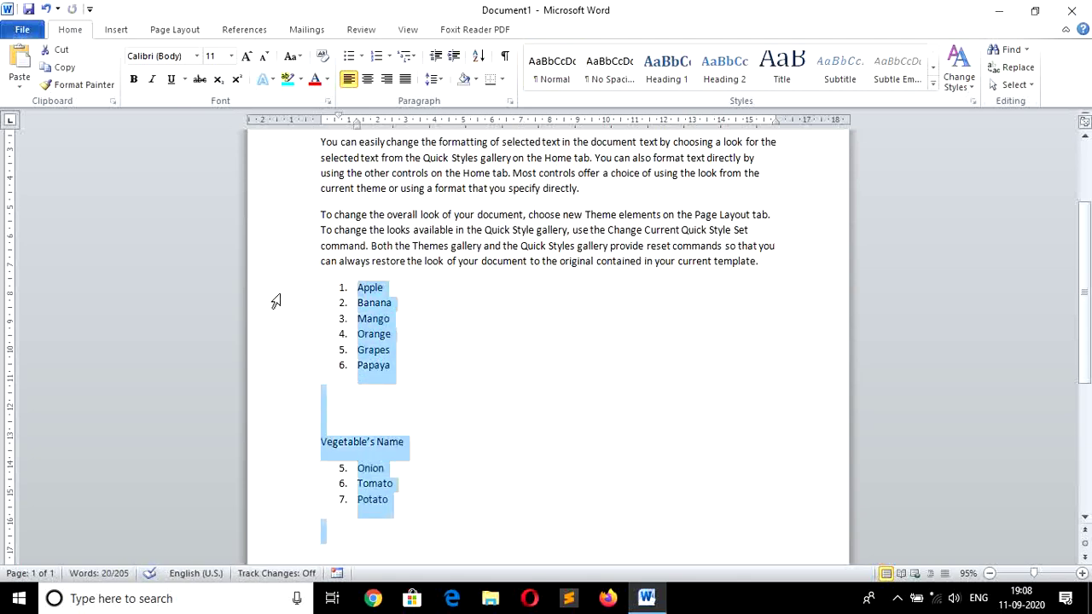
pyautogui.hotkey('ctrl', 'a')
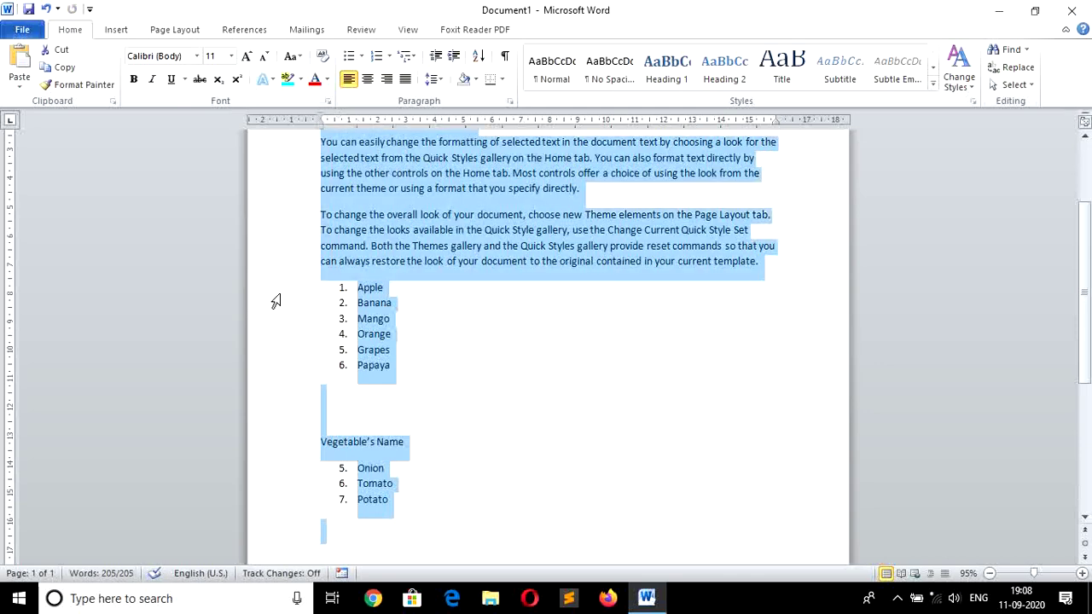
pyautogui.press('Delete')
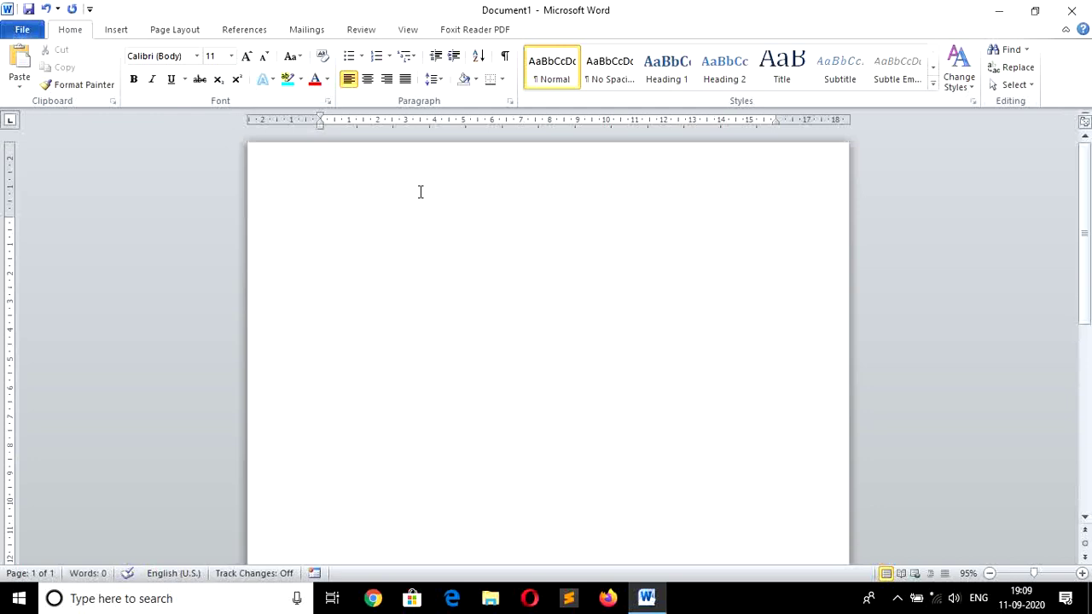
pyautogui.write('1.')
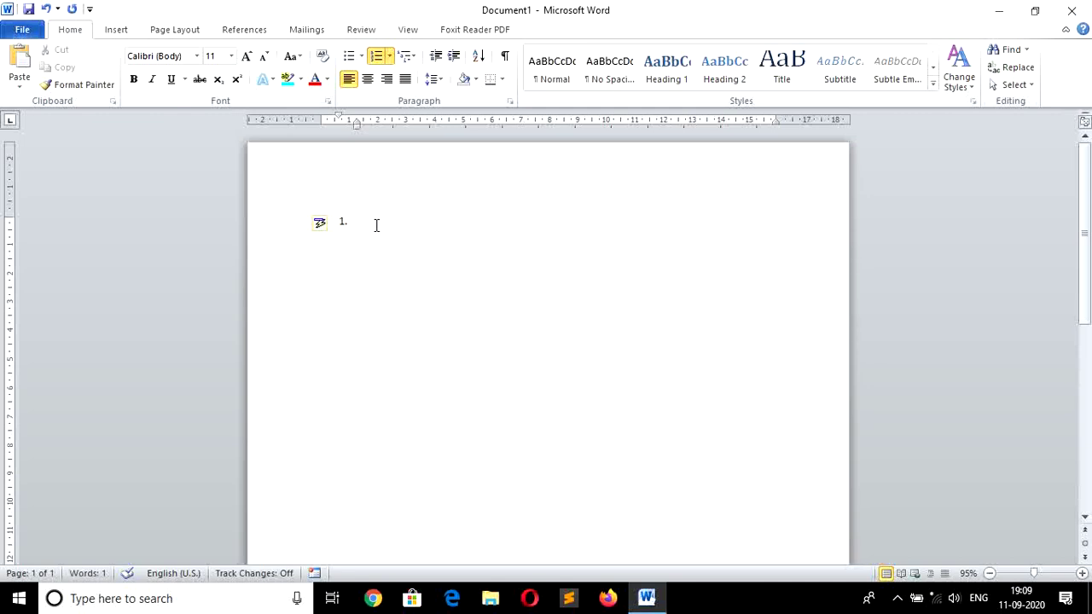
pyautogui.write('m')
pyautogui.write('ouse')
pyautogui.press('Return')
pyautogui.write('ke')
pyautogui.write('ybo')
pyautogui.write('ard')
pyautogui.press('Return')
pyautogui.write('p')
pyautogui.write('rinter')
pyautogui.press('Return')
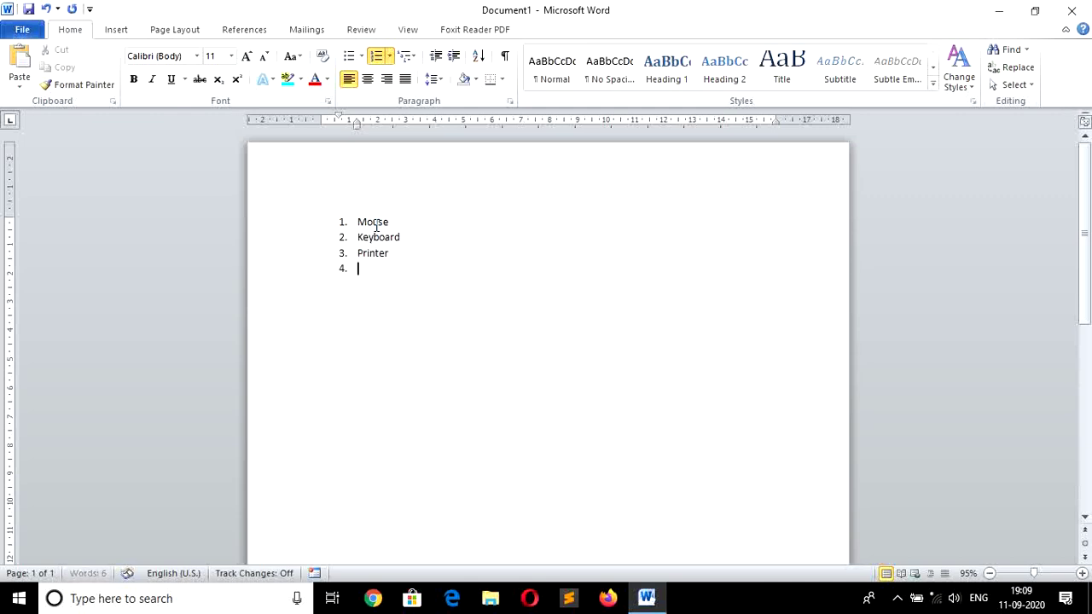
pyautogui.press('Return')
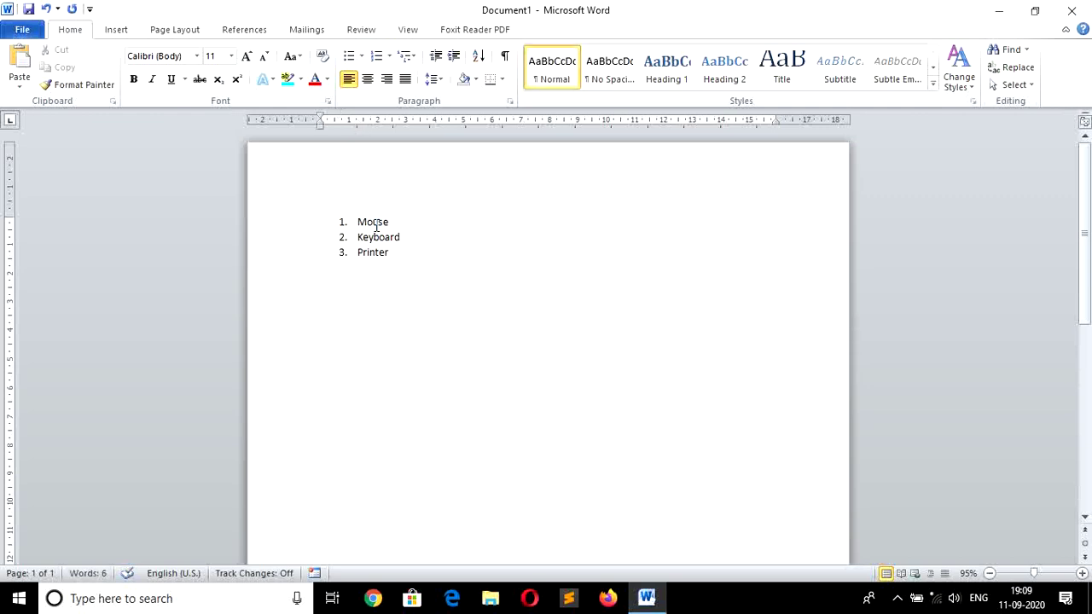
pyautogui.hotkey('shift', 'Up')
pyautogui.hotkey('shift', 'Up')
pyautogui.hotkey('shift', 'Up')
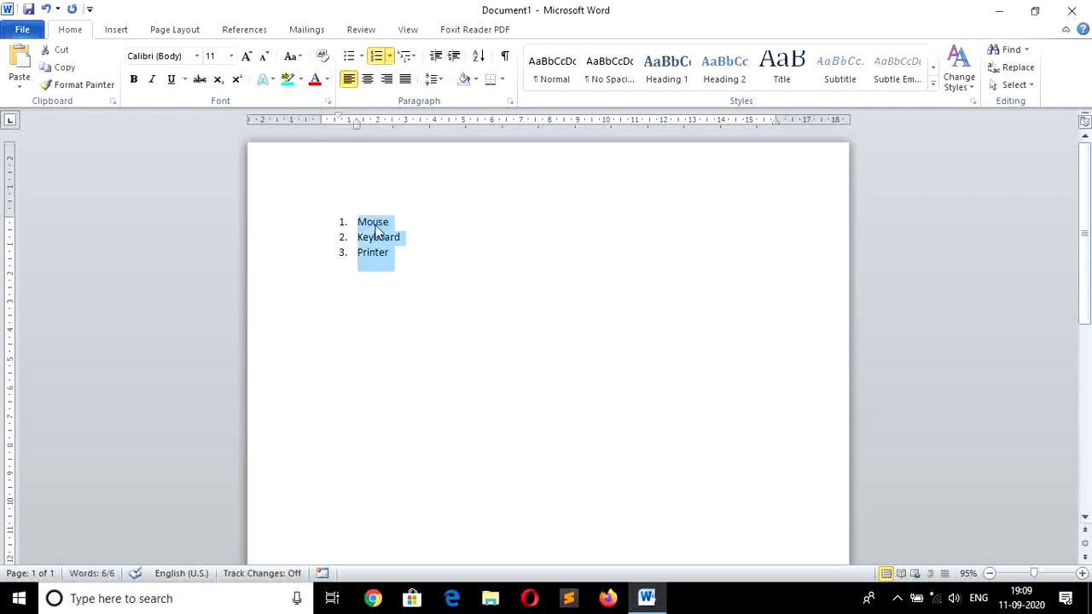
pyautogui.press('Delete')
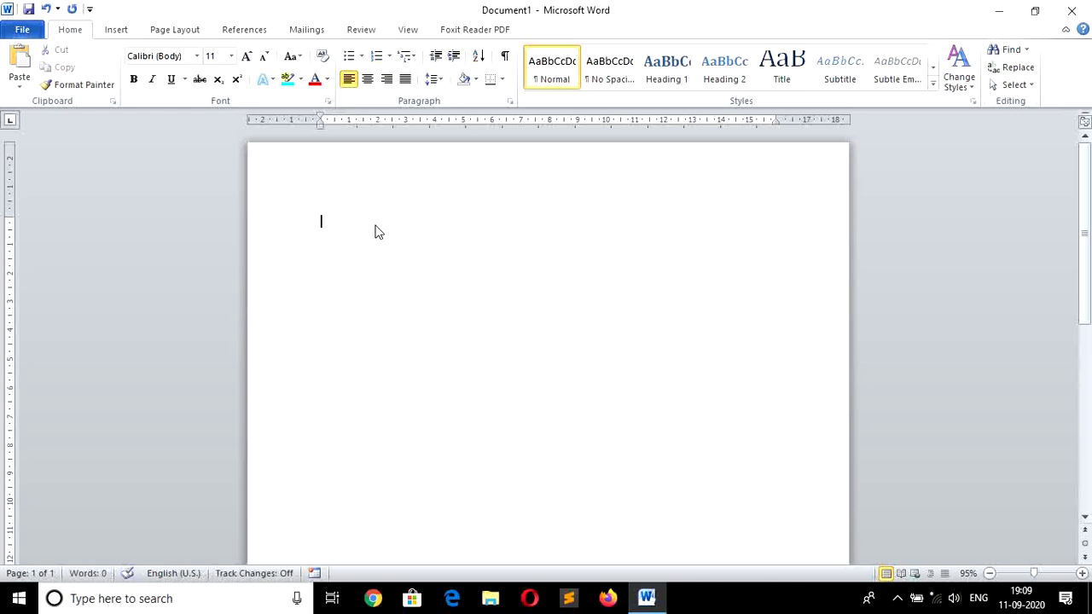
pyautogui.write('A. ')
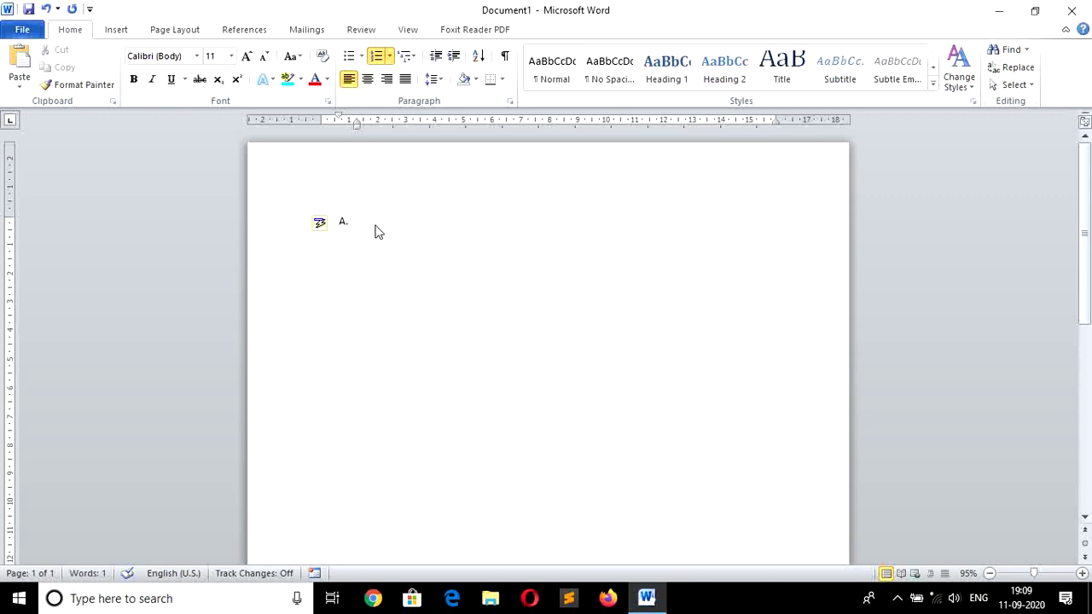
pyautogui.write('m')
pyautogui.write('ouse')
pyautogui.press('Return')
pyautogui.write('prin')
pyautogui.write('ter')
pyautogui.press('Return')
pyautogui.hotkey('ctrl', 'a')
pyautogui.press('BackSpace')
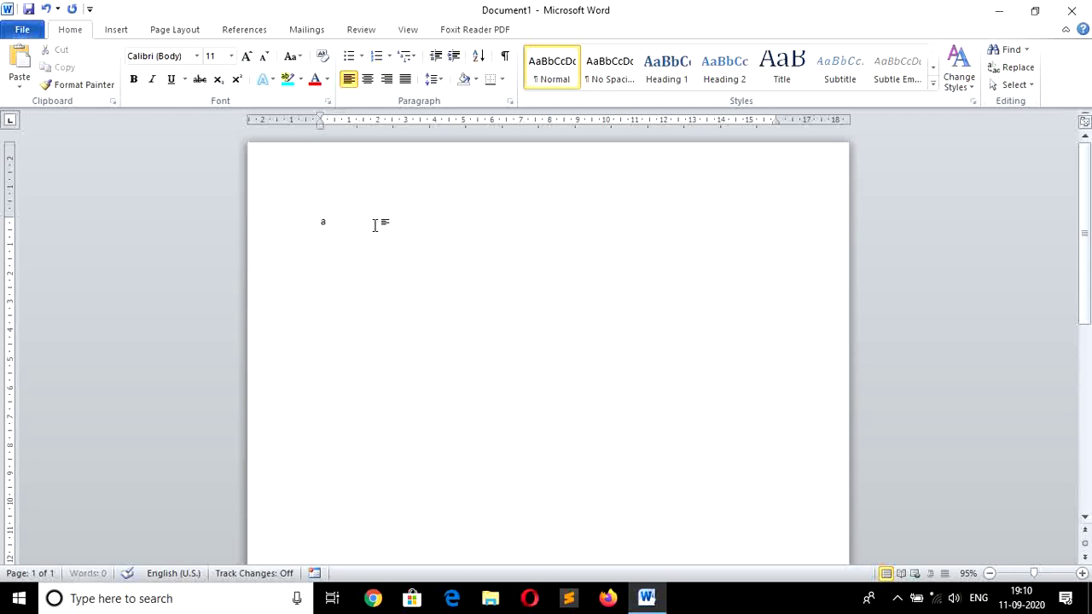
pyautogui.write('a. ')
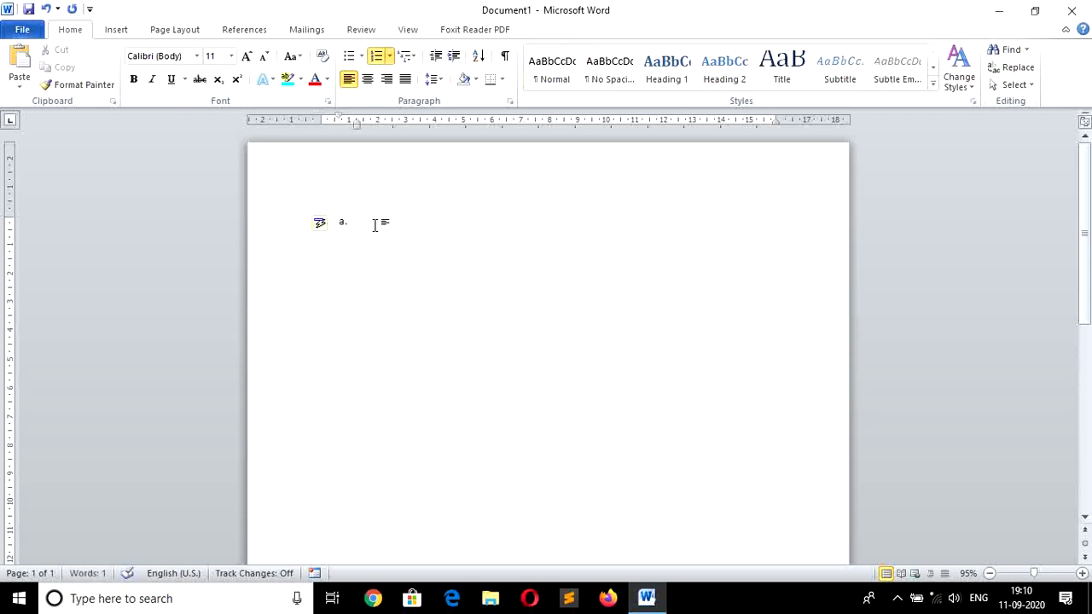
pyautogui.write('mou')
pyautogui.write('se')
pyautogui.press('Return')
pyautogui.write('k')
pyautogui.write('eyboar')
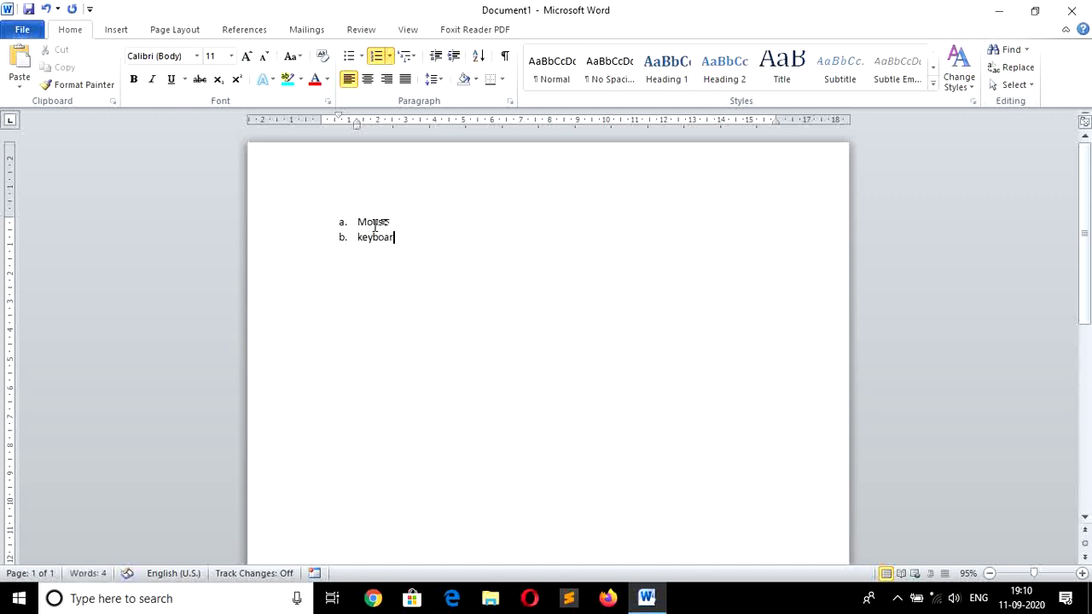
pyautogui.write('d')
pyautogui.press('Return')
pyautogui.hotkey('ctrl', 'a')
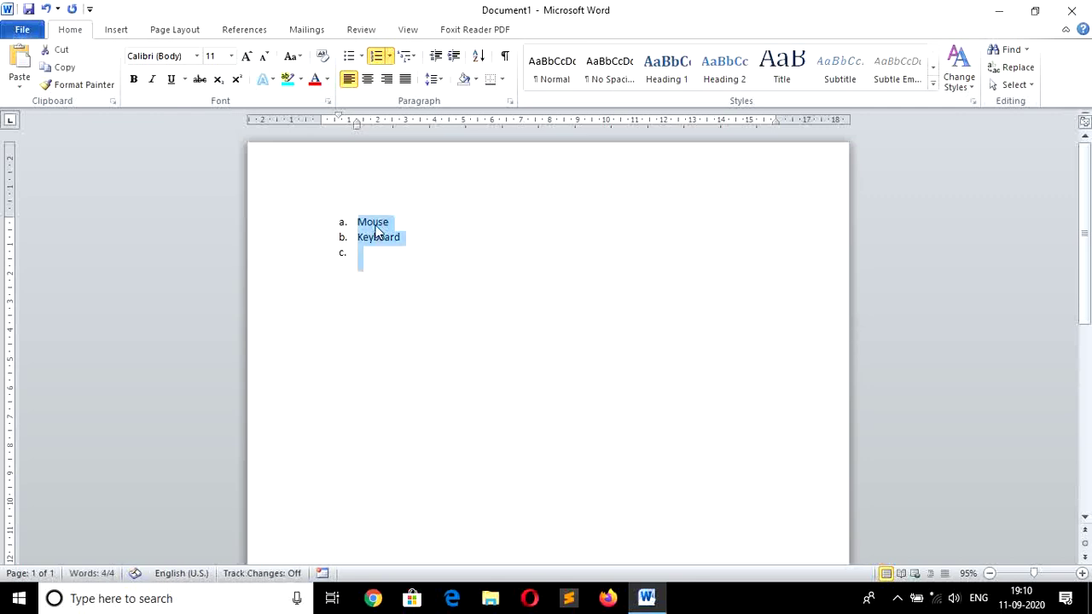
pyautogui.press('Delete')
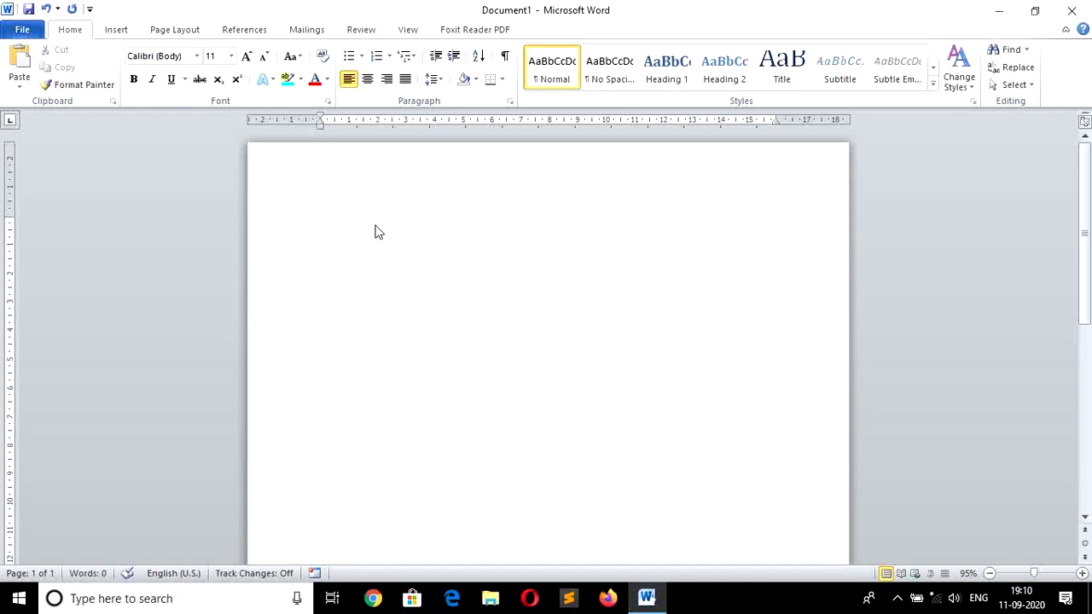
# Step: Type Input Devices and turn it into lettered list item A
pyautogui.write('input')
pyautogui.write(' Devi')
pyautogui.write('ces')
pyautogui.press('Return')
pyautogui.press('Up')
pyautogui.write('A.')
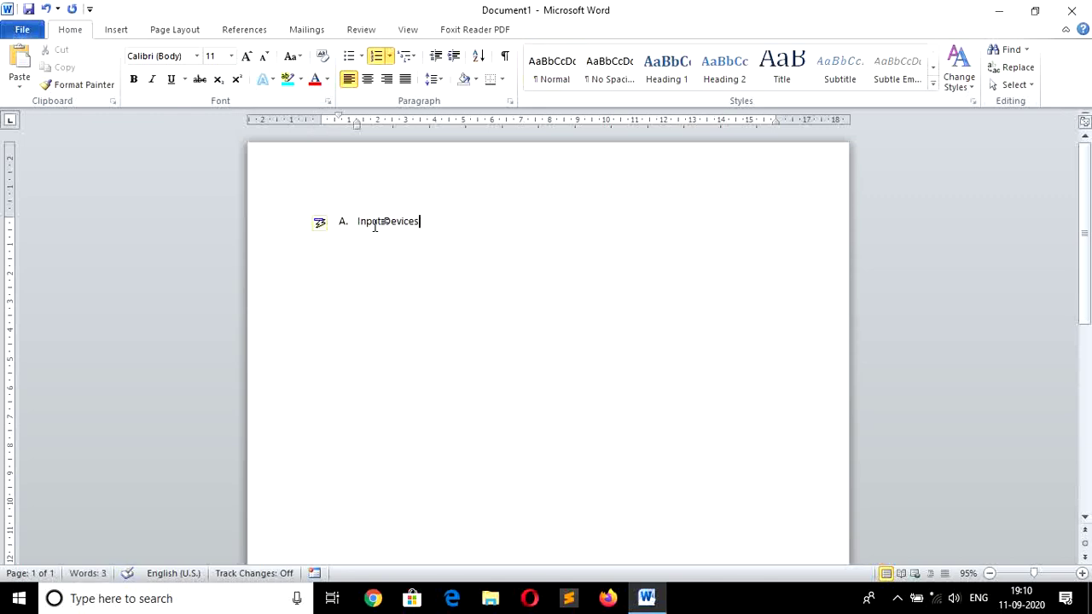
pyautogui.press('Return')
# Step: Add indented sub-items Mouse, Keyboard and Mike, then promote the next line to item B
pyautogui.press('Tab')
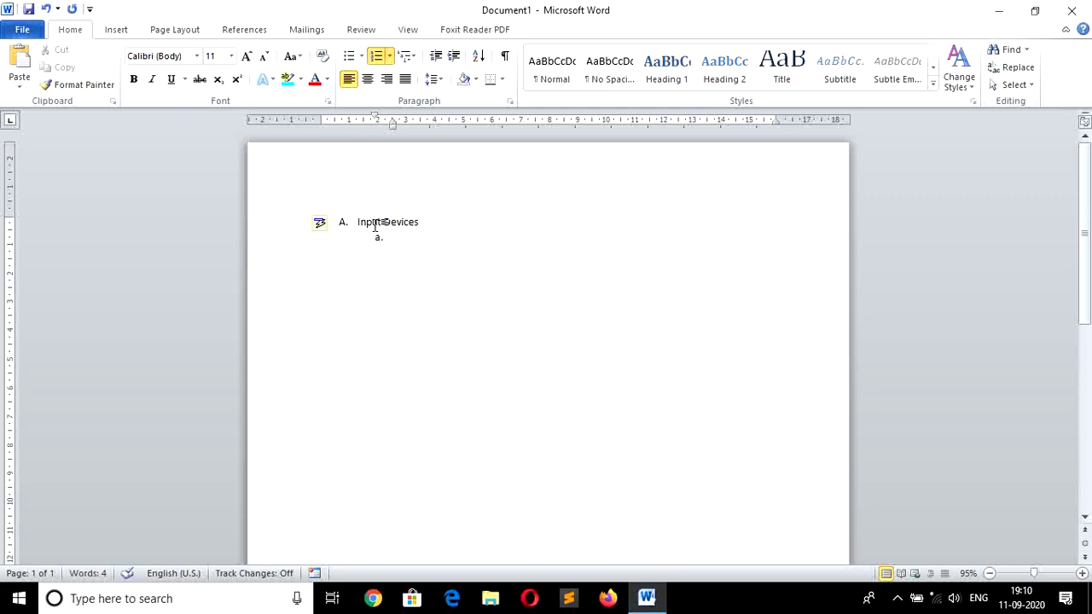
pyautogui.write('Mou')
pyautogui.write('se')
pyautogui.press('Return')
pyautogui.write('ke')
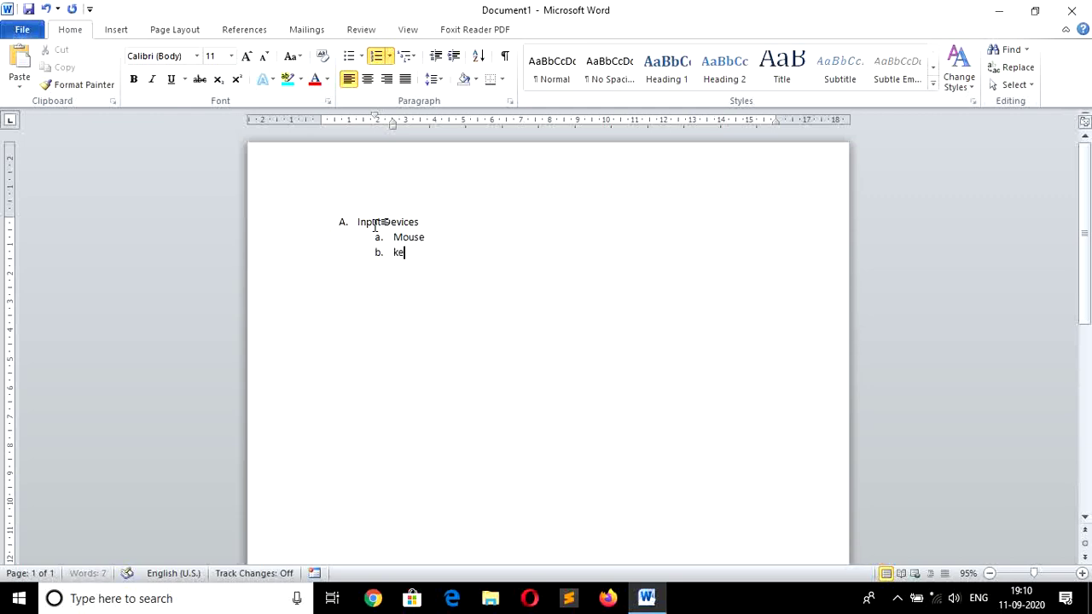
pyautogui.write('yboar')
pyautogui.write('d')
pyautogui.press('Return')
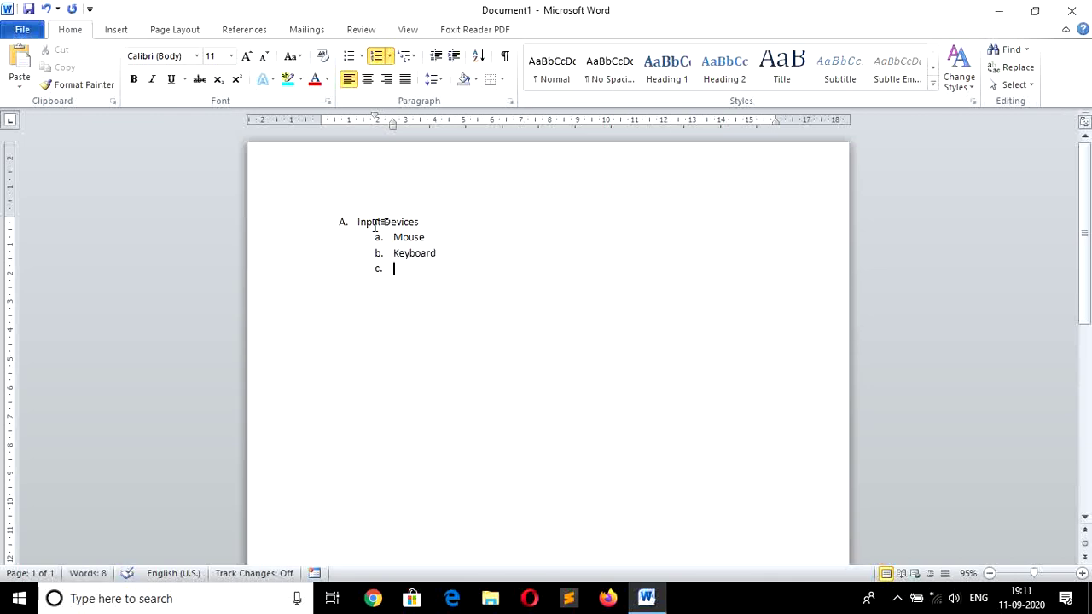
pyautogui.write('Mik')
pyautogui.write('e')
pyautogui.press('Return')
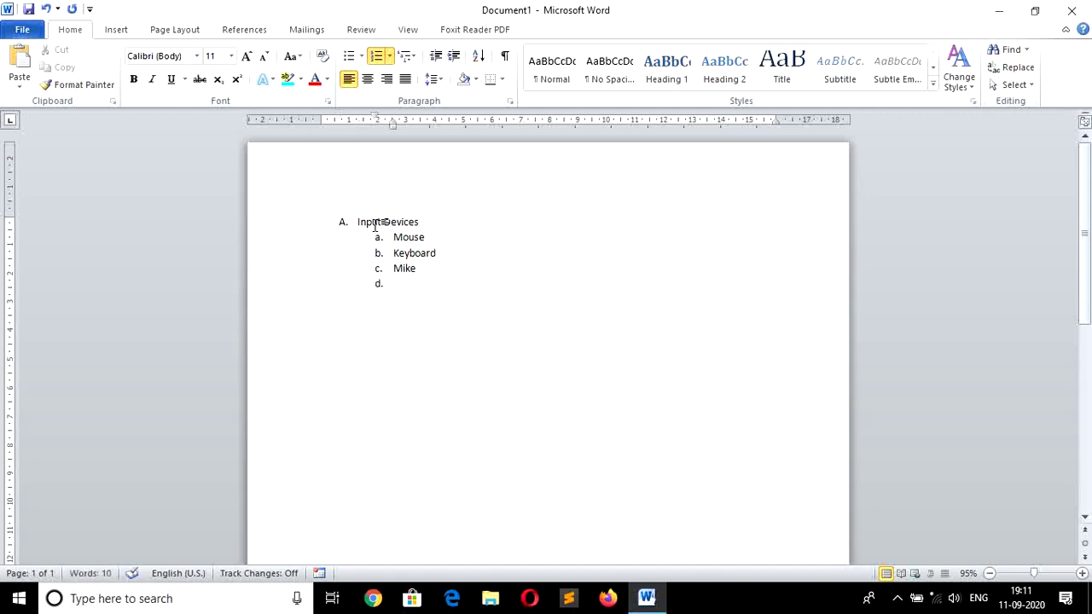
pyautogui.hotkey('shift', 'Tab')
# Step: Type Output Devices with indented sub-items Printer, Monitor and Plotter, then end the list
pyautogui.write('O')
pyautogui.write('utput ')
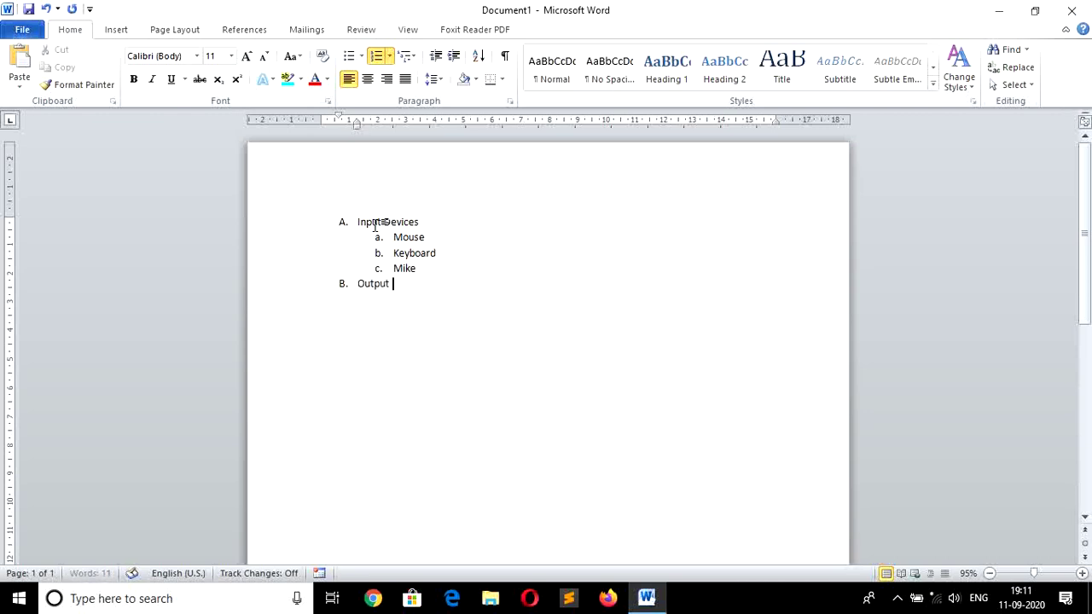
pyautogui.write('Devic')
pyautogui.write('es')
pyautogui.press('Return')
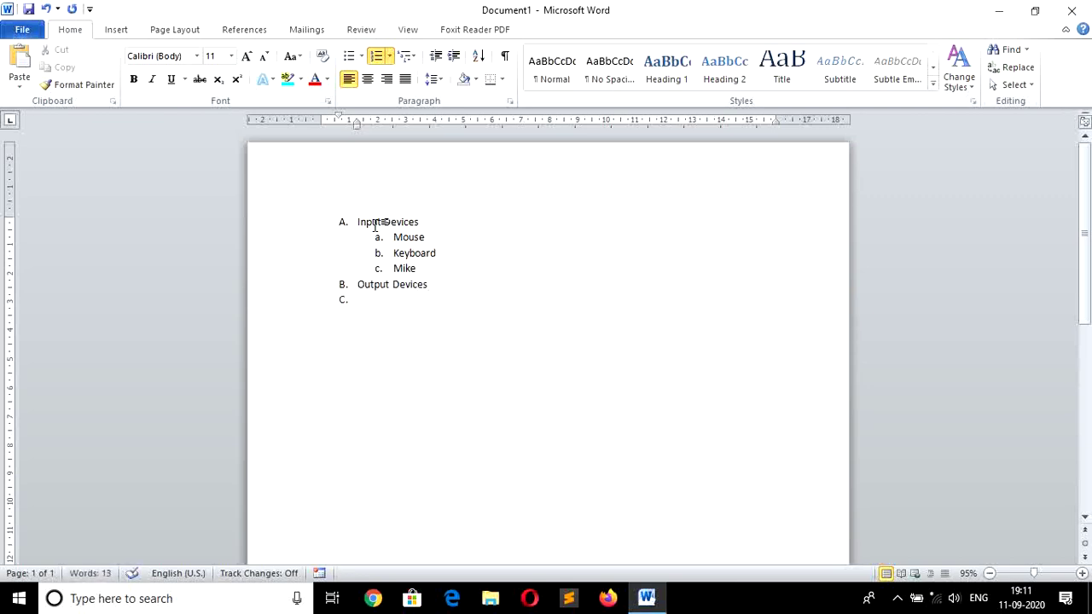
pyautogui.press('Tab')
pyautogui.write('rinte')
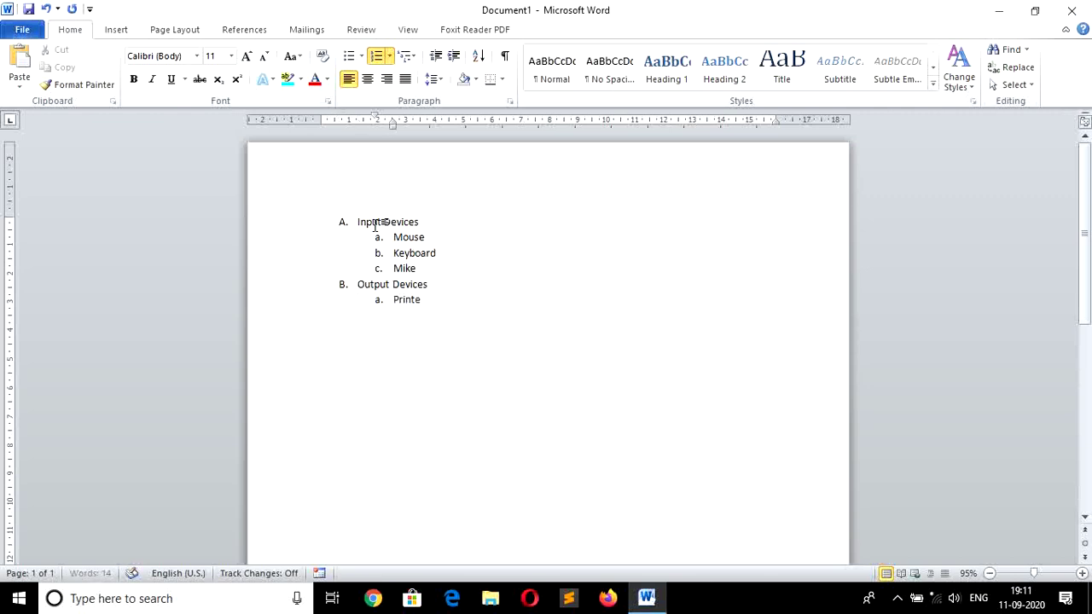
pyautogui.write('r')
pyautogui.press('Return')
pyautogui.write('Moni')
pyautogui.write('tor')
pyautogui.press('Return')
pyautogui.write('Plott')
pyautogui.write('er')
pyautogui.press('Return')
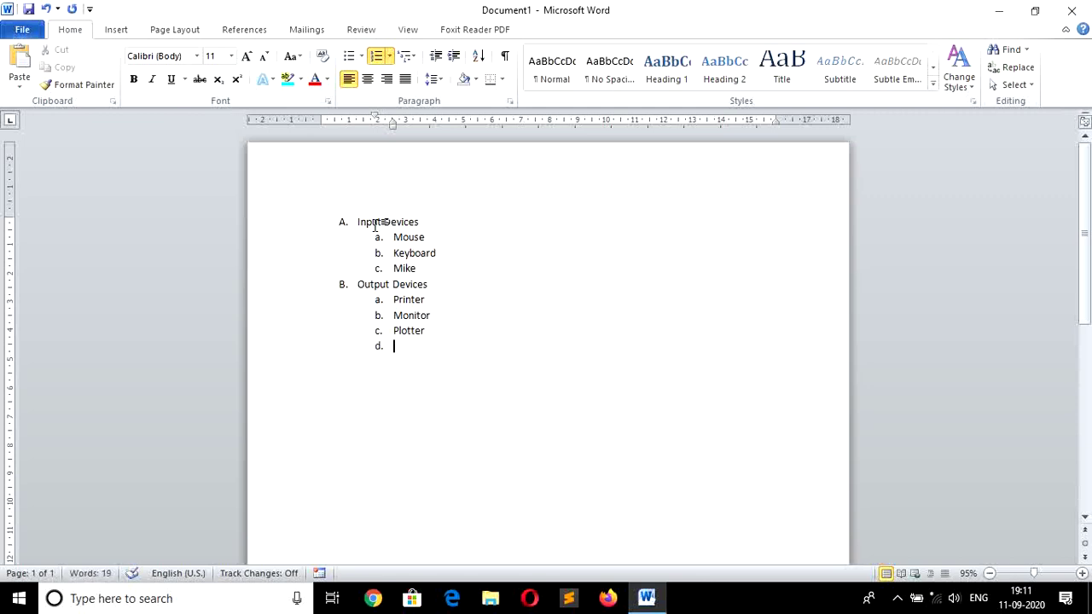
pyautogui.hotkey('shift', 'Tab')
pyautogui.press('Return')
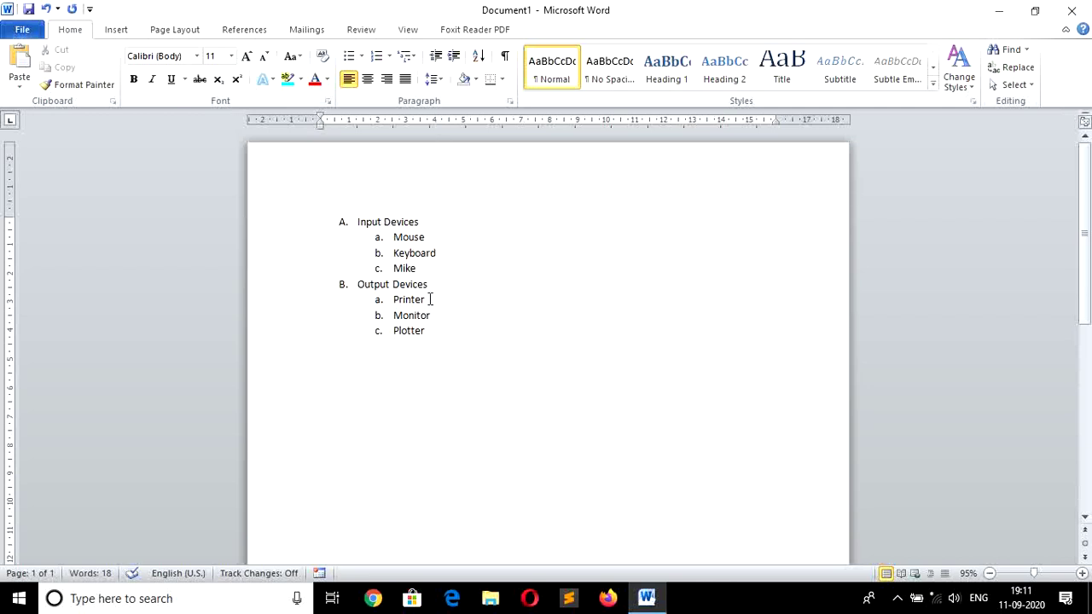
# Step: Insert Scanner after Keyboard with indented sub-items OMR, MICR and OCR
pyautogui.click(455, 253)
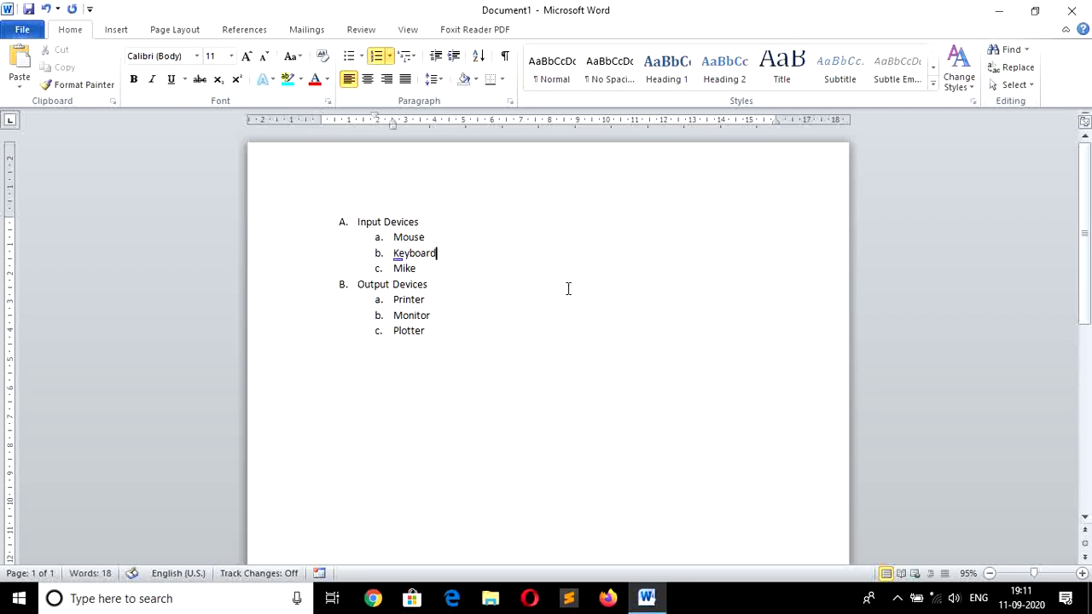
pyautogui.press('Return')
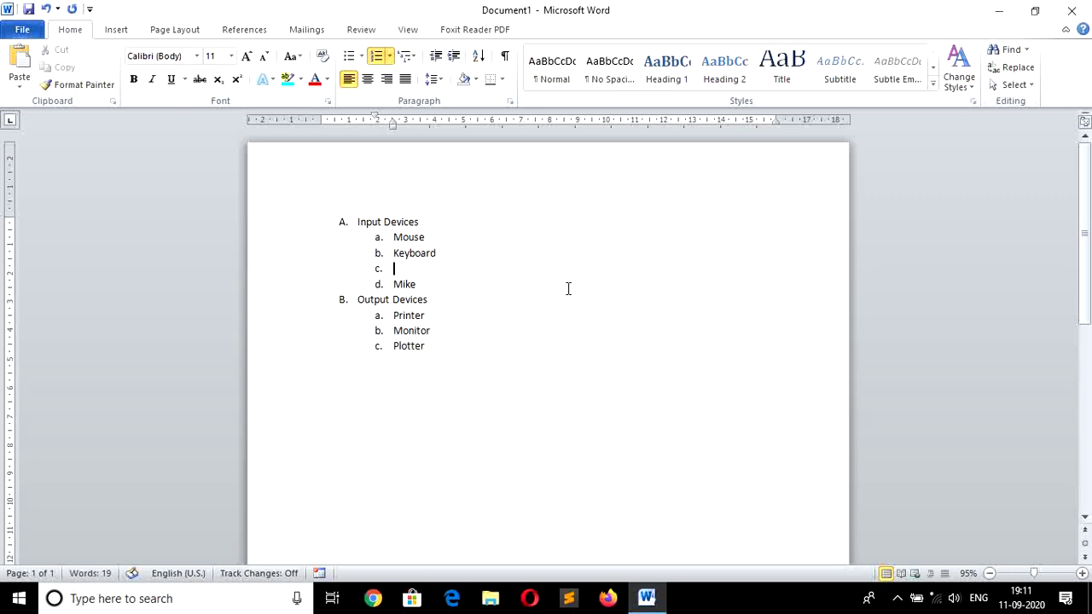
pyautogui.write('Scan')
pyautogui.write('ner')
pyautogui.press('Return')
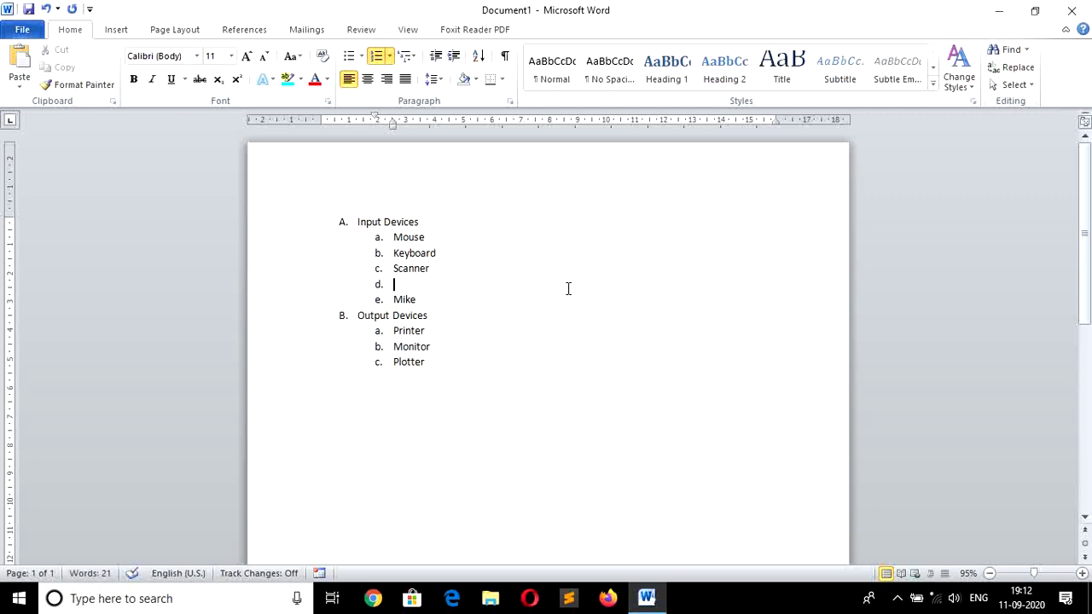
pyautogui.press('Tab')
pyautogui.write('OM')
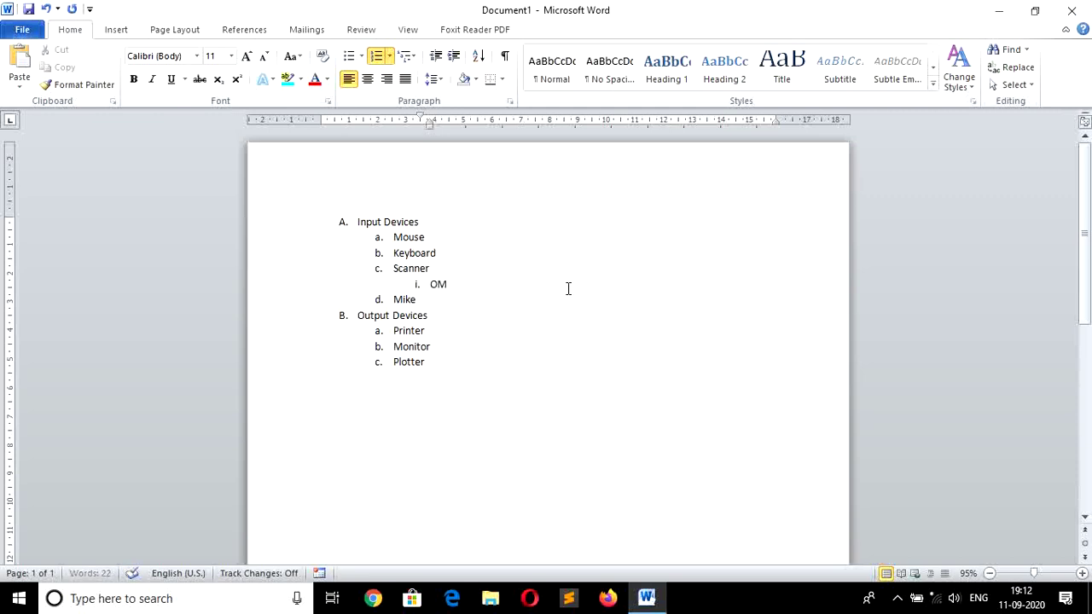
pyautogui.write('R')
pyautogui.press('Return')
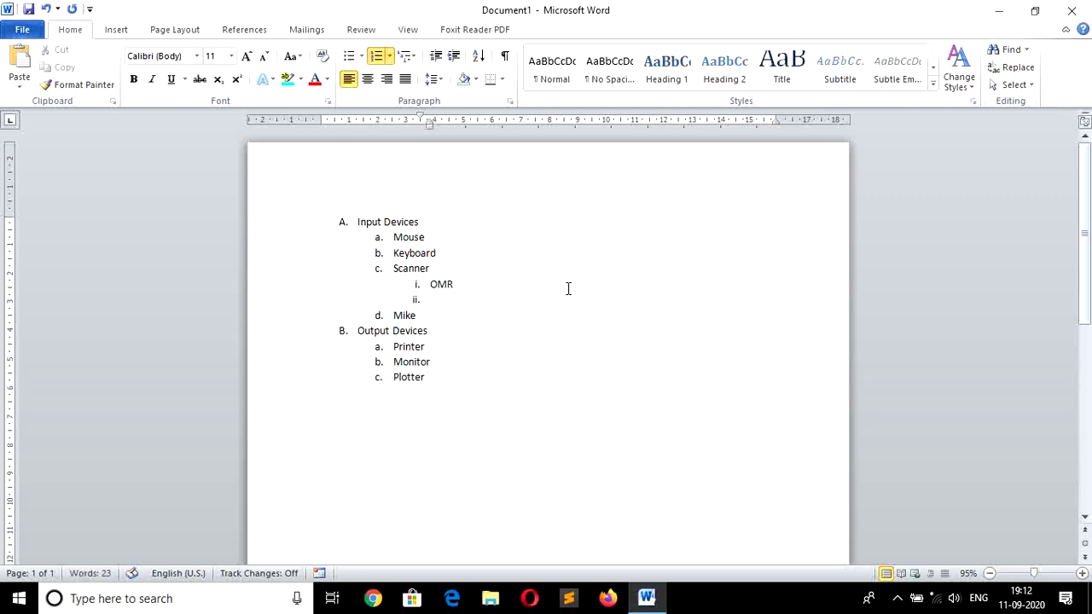
pyautogui.write('M')
pyautogui.write('ICR')
pyautogui.press('Return')
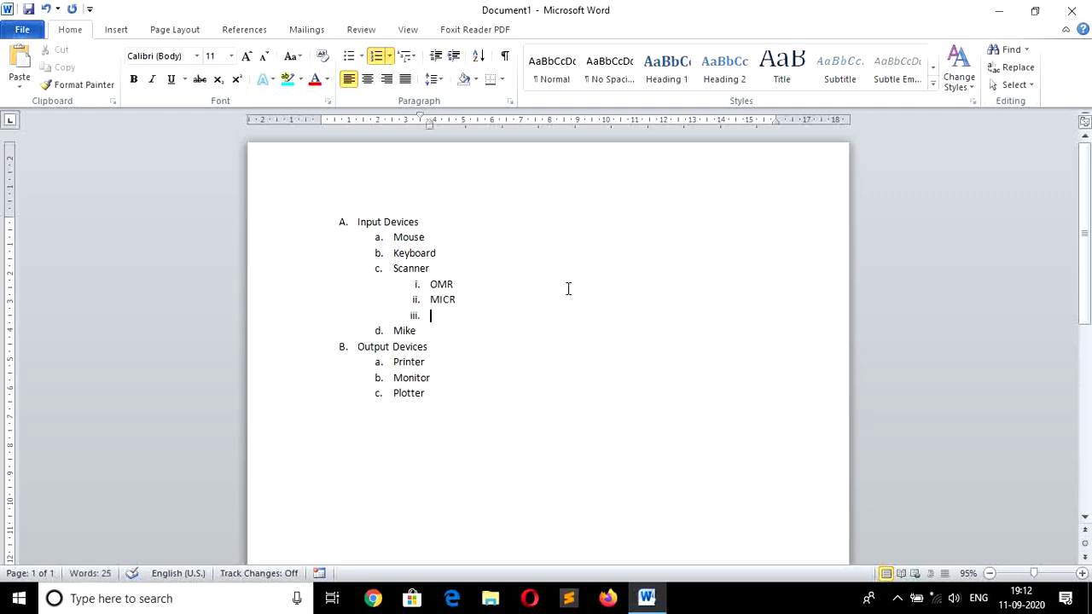
pyautogui.write('OCR')
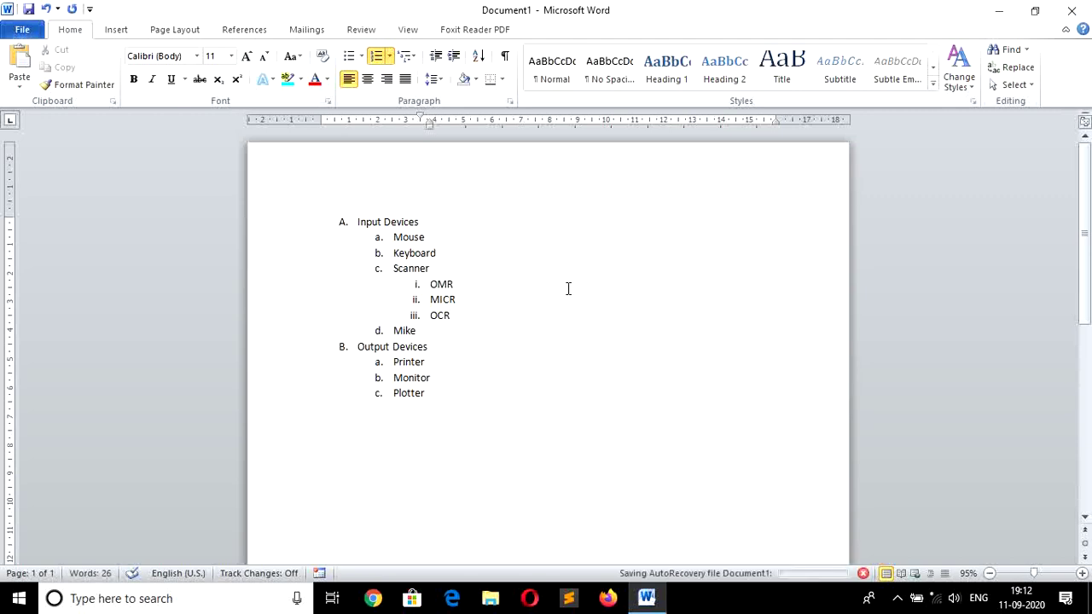
# Step: Add indented sub-items DMP, Ink jet and Lazer under Printer
pyautogui.press('Down')
pyautogui.press('Down')
pyautogui.press('Down')
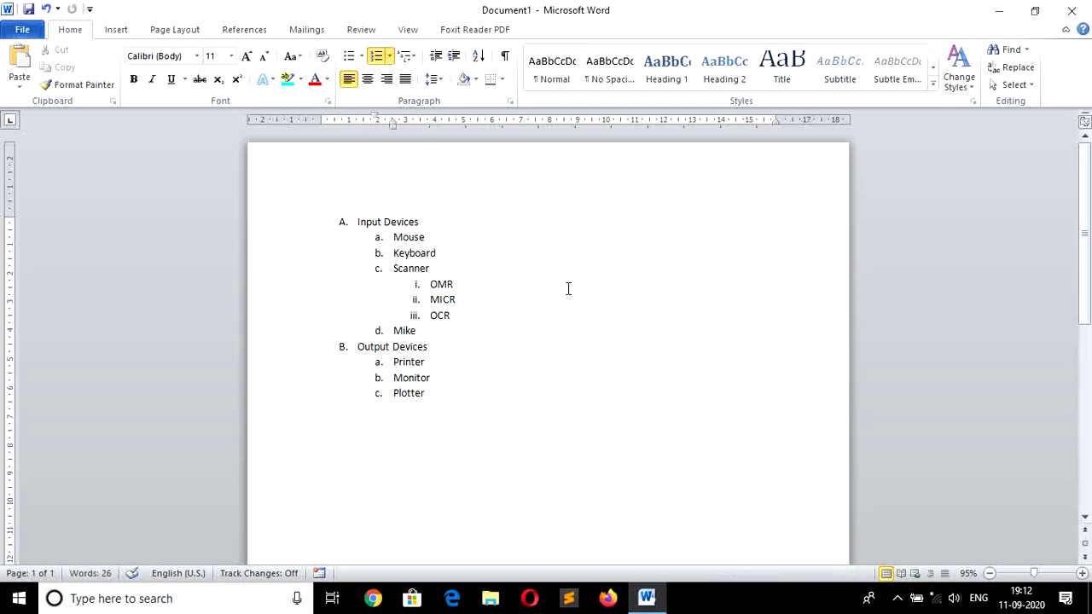
pyautogui.press('Return')
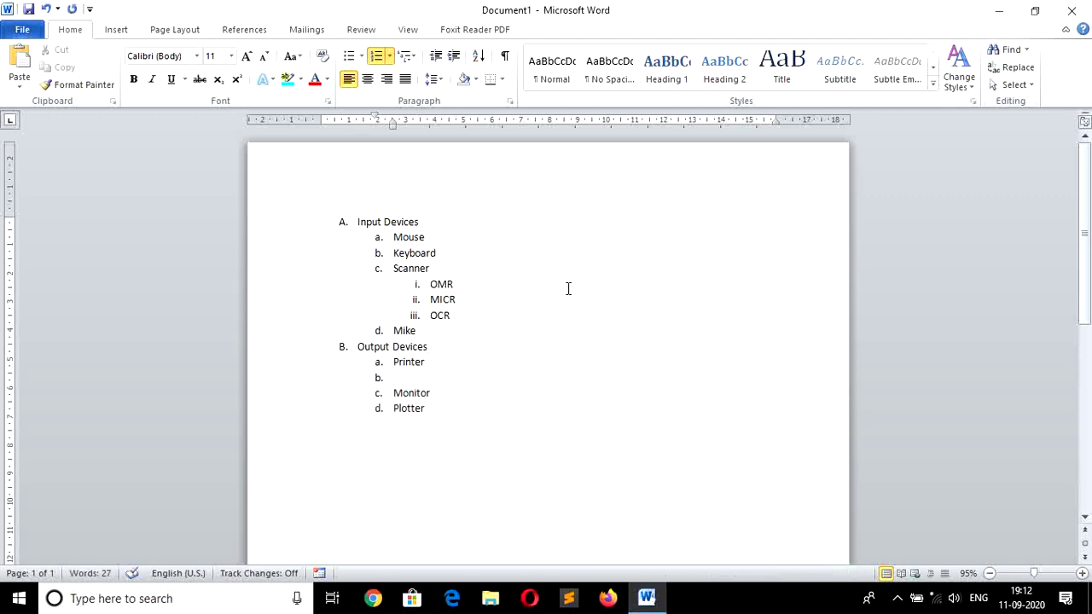
pyautogui.press('Tab')
pyautogui.write('DMP')
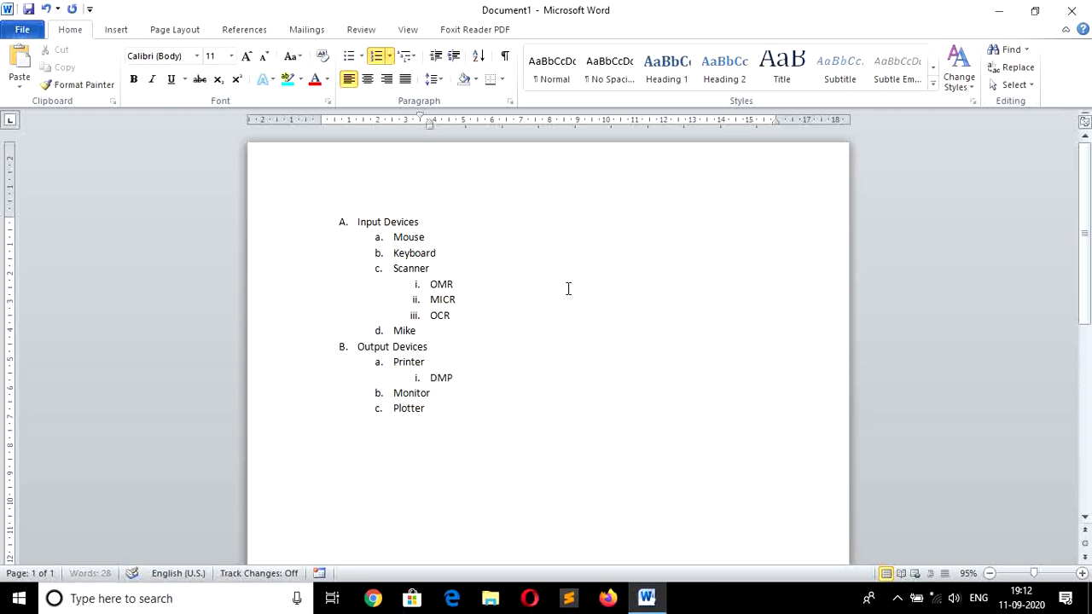
pyautogui.press('Return')
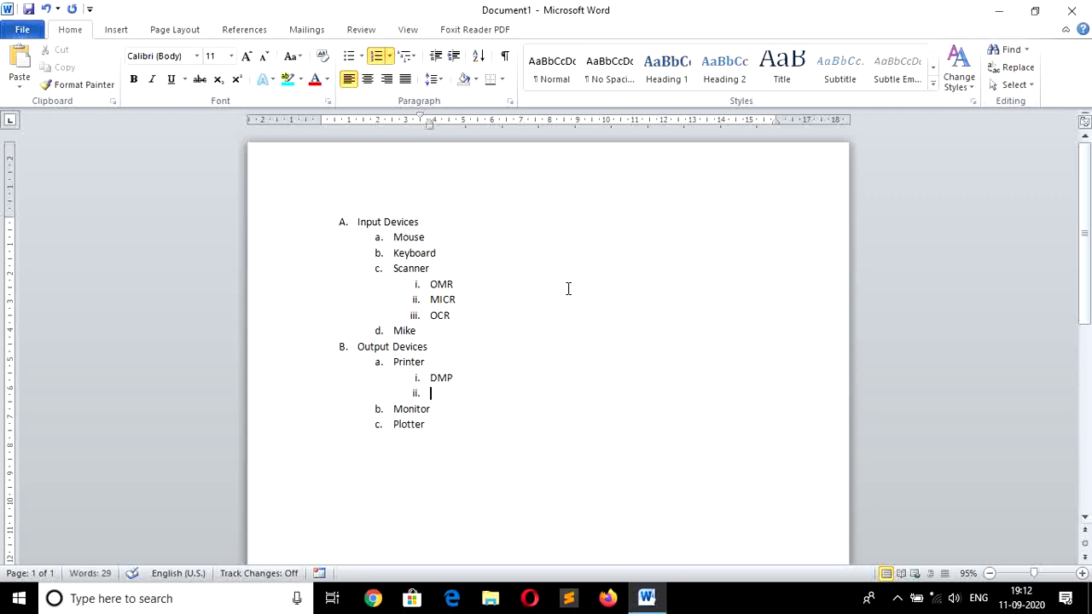
pyautogui.write('Ink ')
pyautogui.write('jet')
pyautogui.press('Return')
pyautogui.write('L')
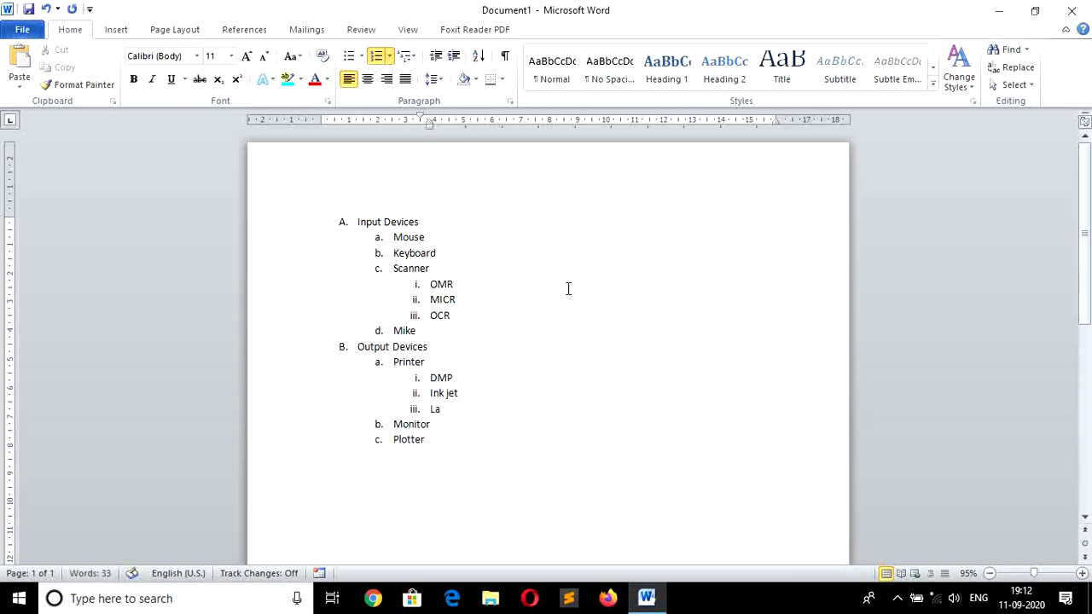
pyautogui.write('azer')
# Step: Delete the old list and apply the 1) a) i) multilevel list style
pyautogui.hotkey('ctrl', 'a')
pyautogui.press('Delete')
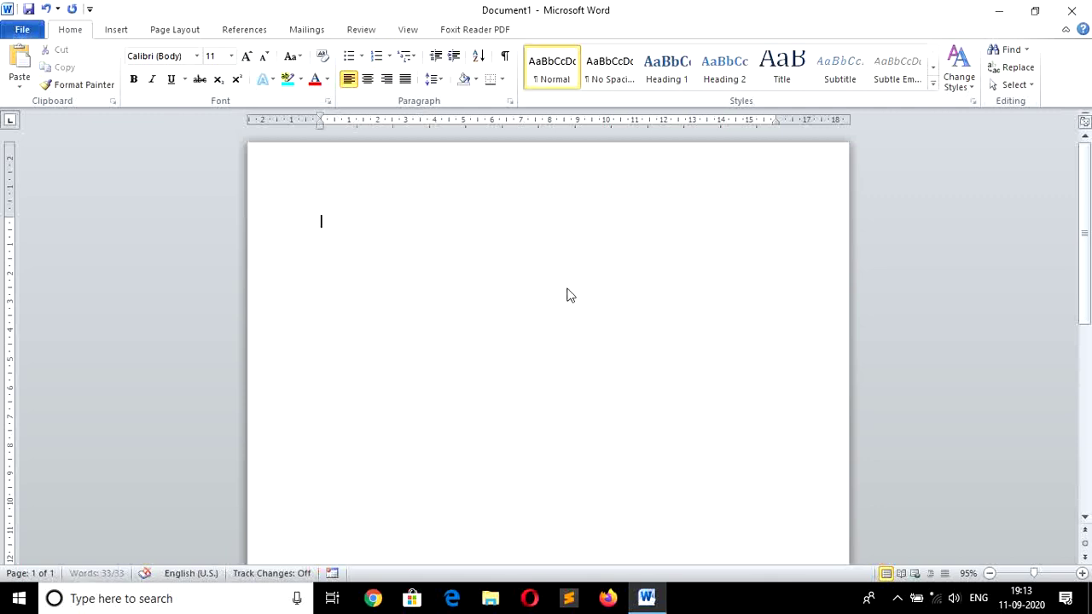
pyautogui.click(413, 58)
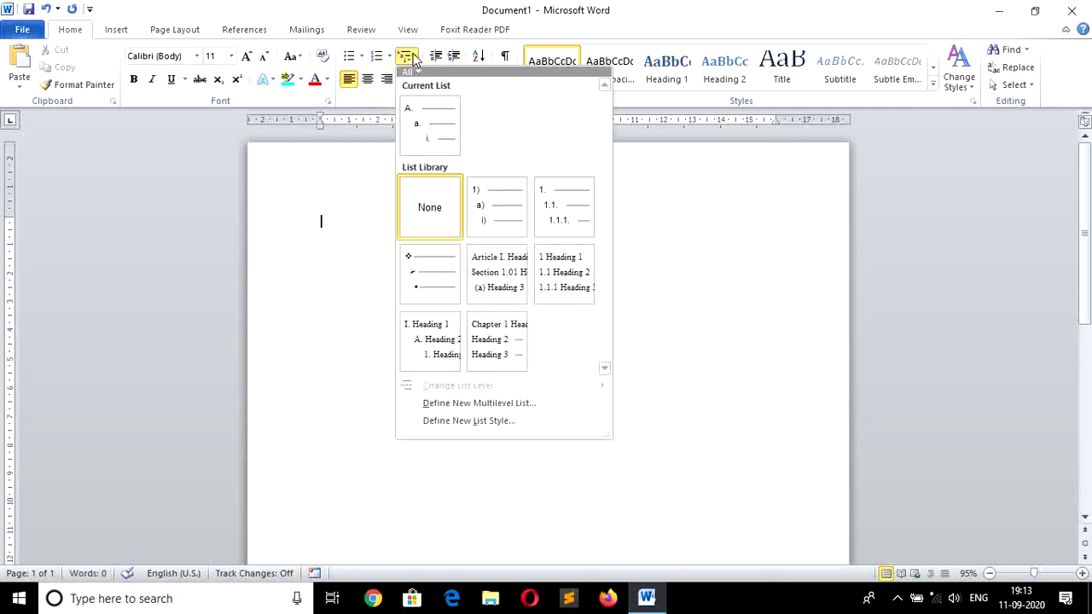
pyautogui.moveTo(500, 208)
pyautogui.moveTo(586, 219)
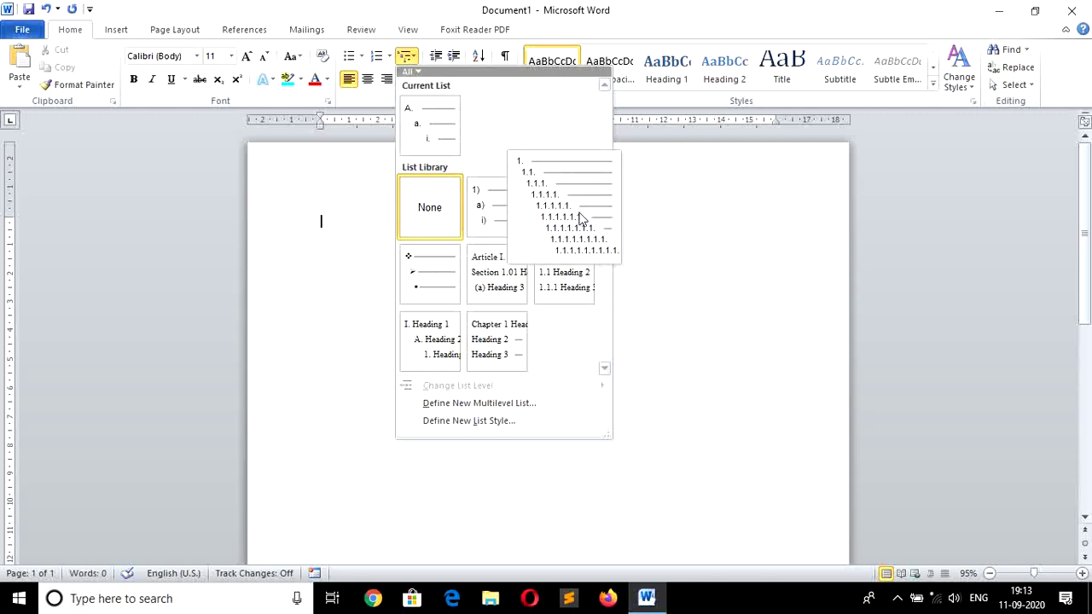
pyautogui.click(484, 206)
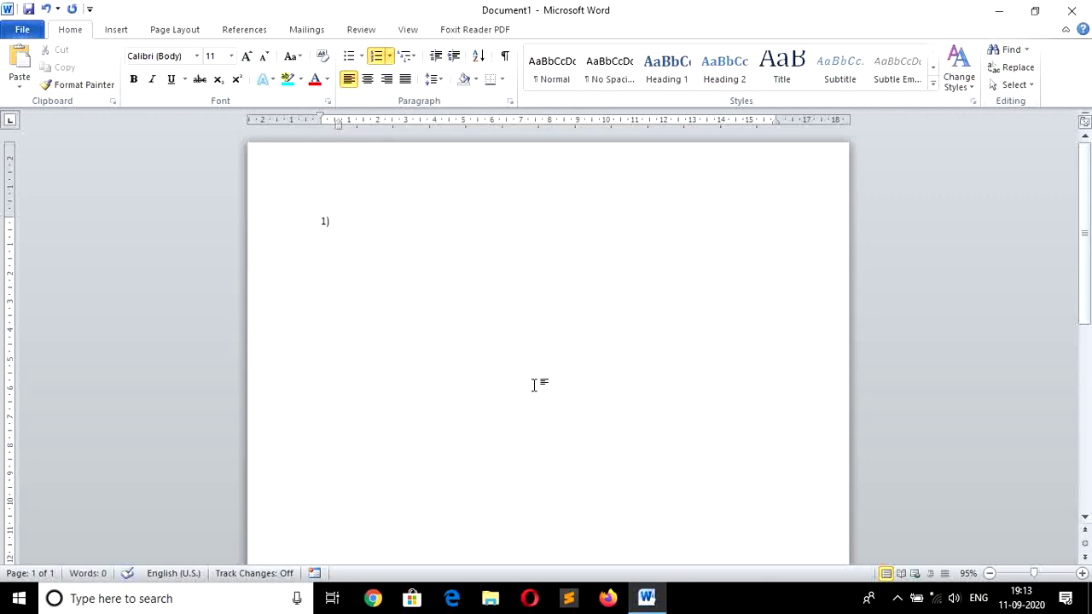
# Step: Type four nested 'Hhh' items at levels 1), a), i) and (1)
pyautogui.write('Hhh')
pyautogui.press('Return')
pyautogui.press('Tab')
pyautogui.write('Hhh')
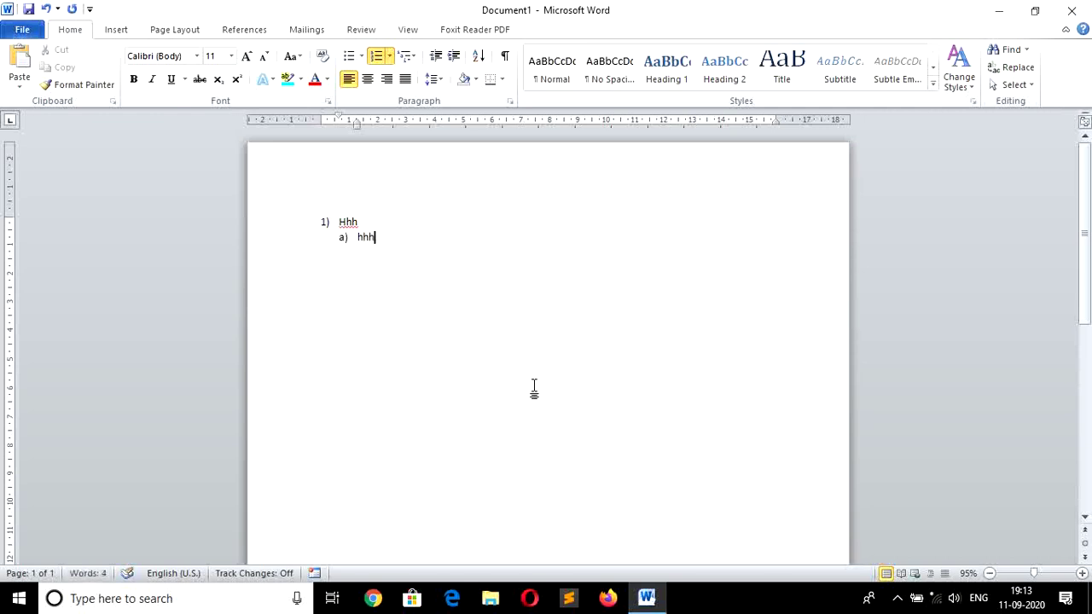
pyautogui.press('Return')
pyautogui.press('Tab')
pyautogui.write('Hhh')
pyautogui.press('Return')
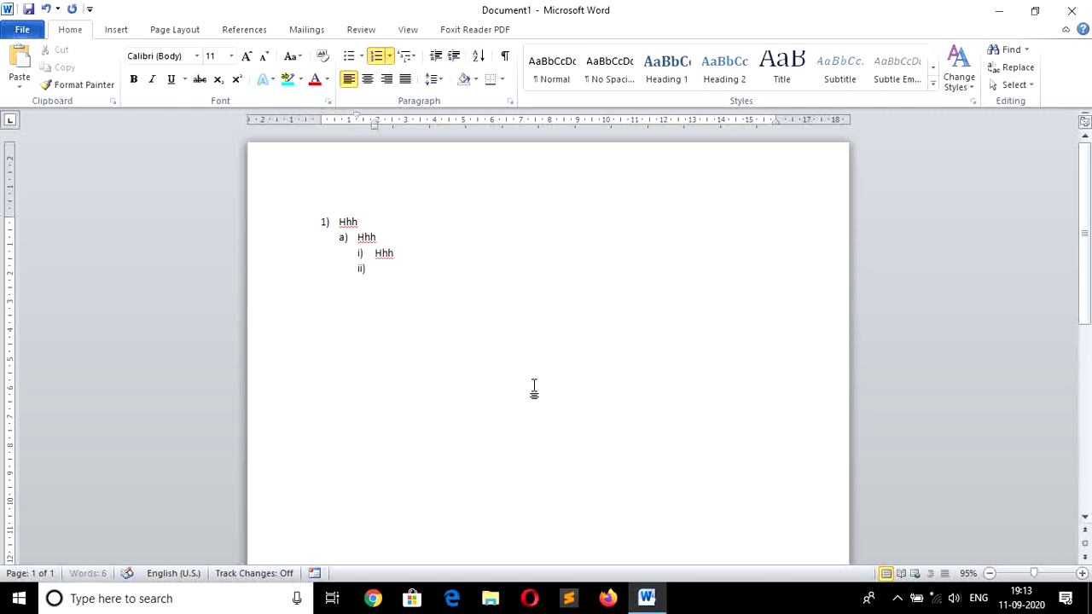
pyautogui.press('Tab')
pyautogui.write('Hhh')
# Step: Add items 'hh' and 'hhh' at the next levels, then promote the empty item one level
pyautogui.press('Return')
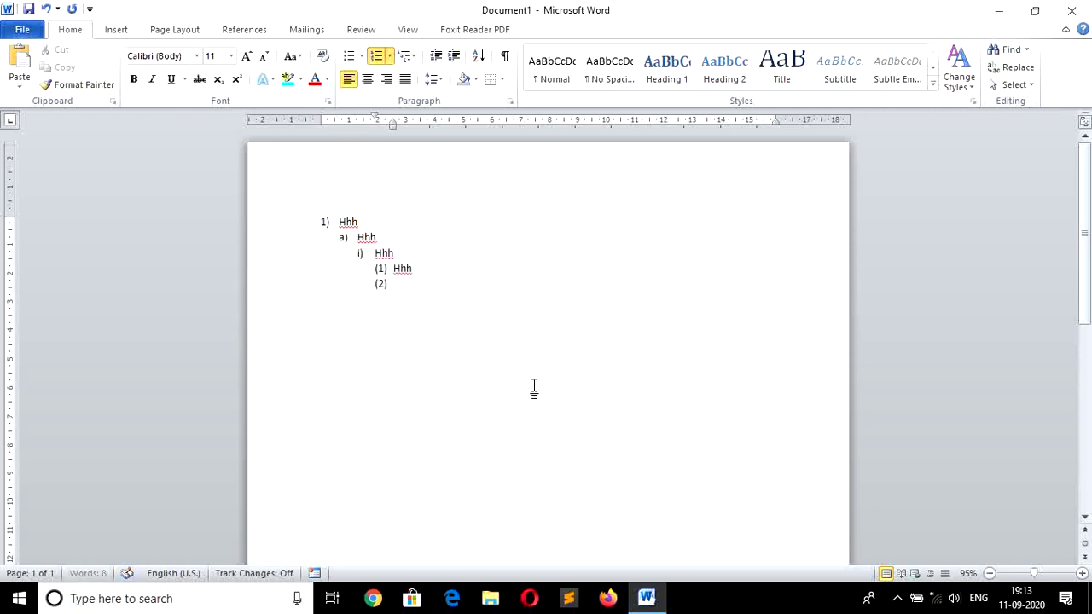
pyautogui.write('hh')
pyautogui.press('Return')
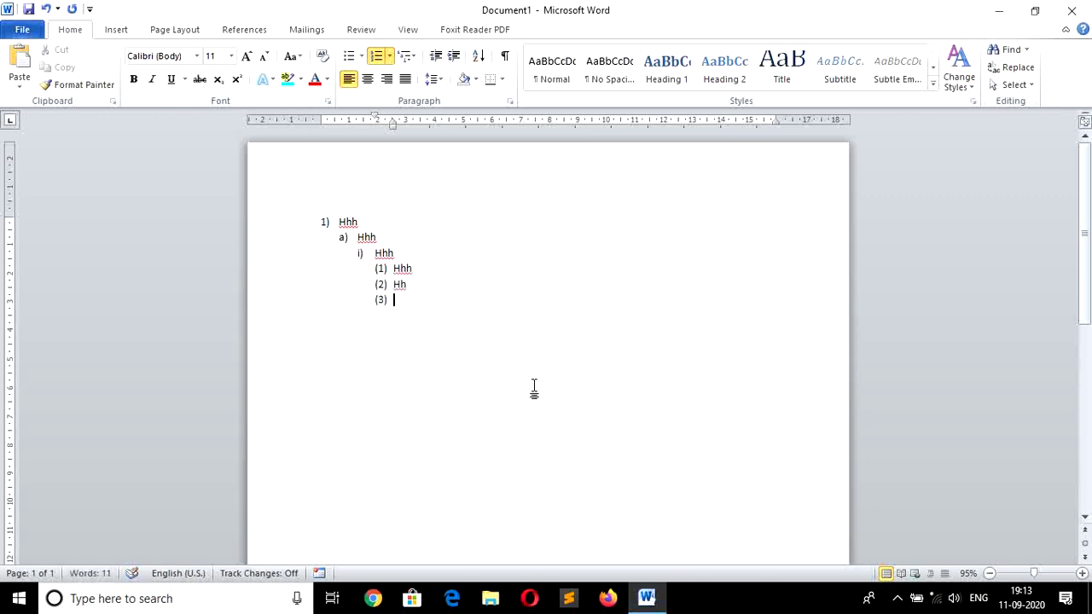
pyautogui.press('Tab')
pyautogui.write('hhh')
pyautogui.press('Return')
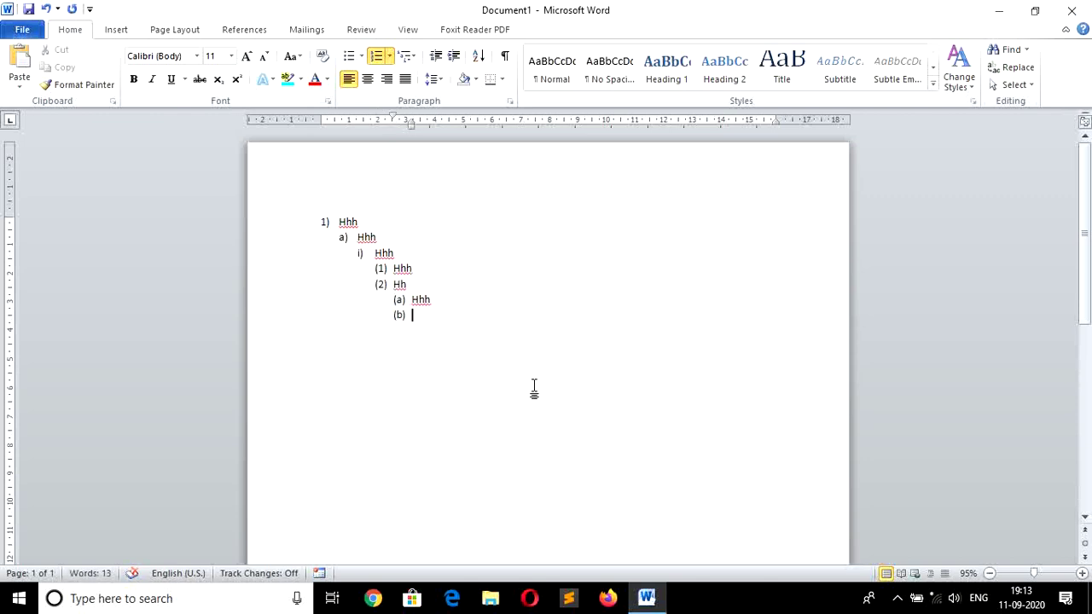
pyautogui.hotkey('shift', 'Tab')
pyautogui.hotkey('shift', 'Tab')
pyautogui.hotkey('shift', 'Tab')
pyautogui.hotkey('shift', 'Tab')
# Step: Replace the list with three sample paragraphs generated by =rand()
pyautogui.hotkey('ctrl', 'a')
pyautogui.press('Delete')
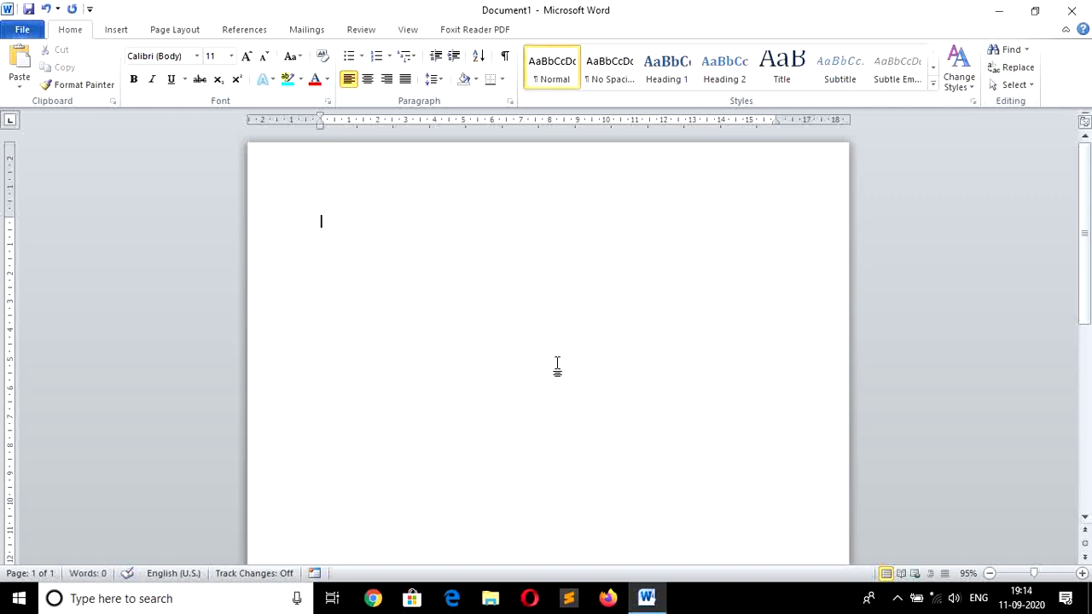
pyautogui.write('=ran')
pyautogui.write('d()')
pyautogui.press('Return')
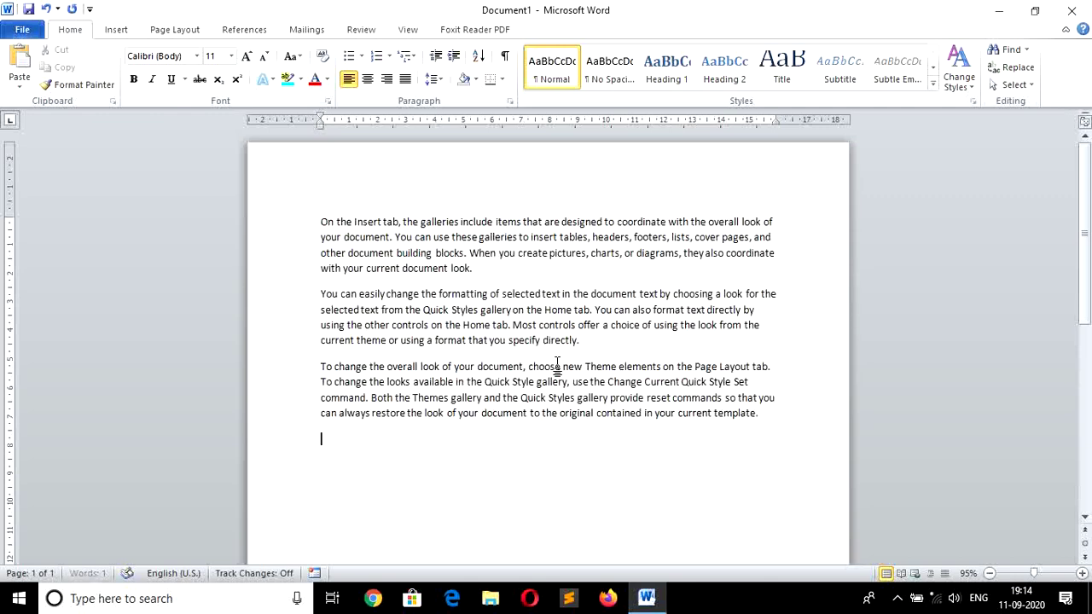
# Step: Indent the second paragraph three levels, then bring it back to the left margin
pyautogui.click(321, 294)
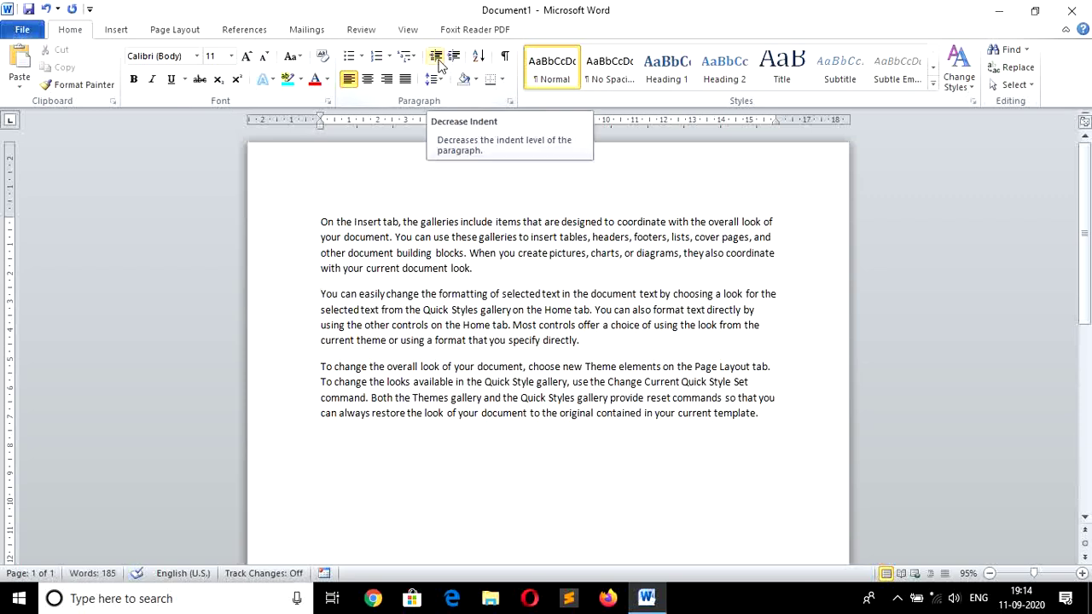
pyautogui.click(454, 58)
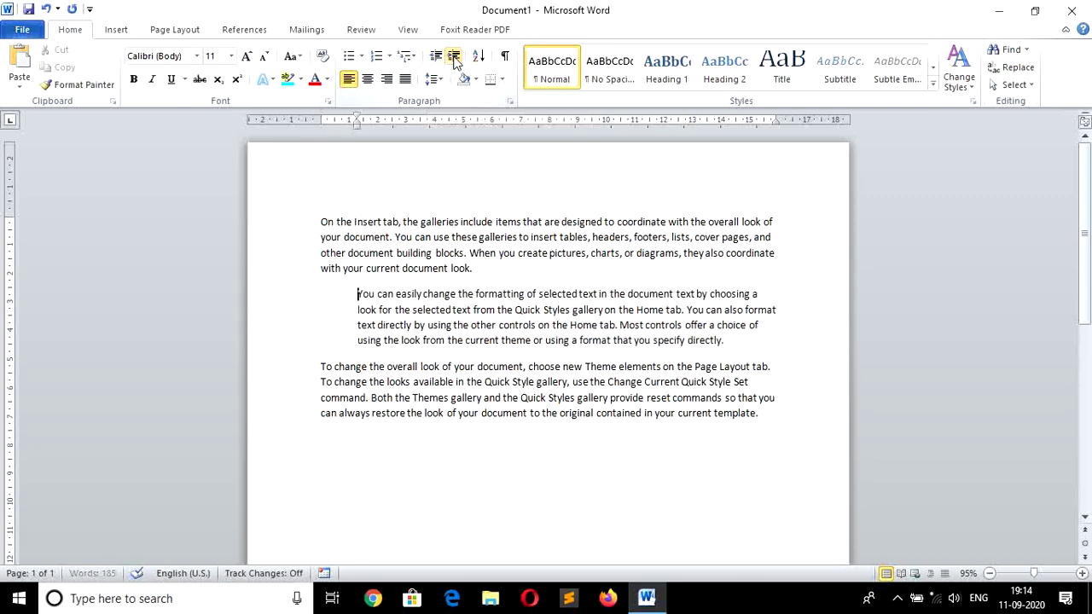
pyautogui.click(454, 59)
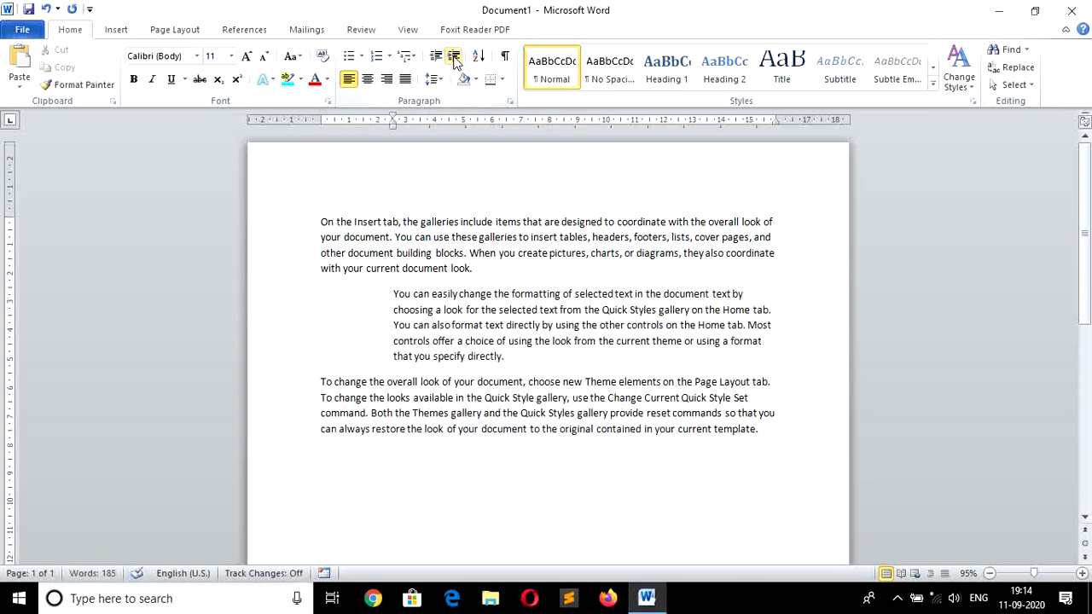
pyautogui.click(454, 58)
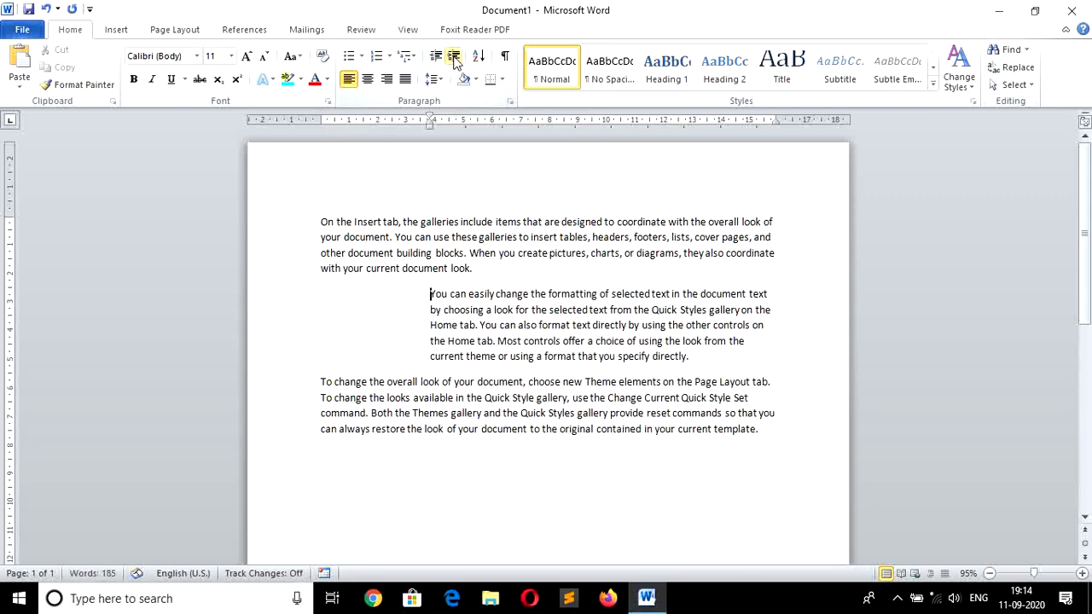
pyautogui.click(435, 58)
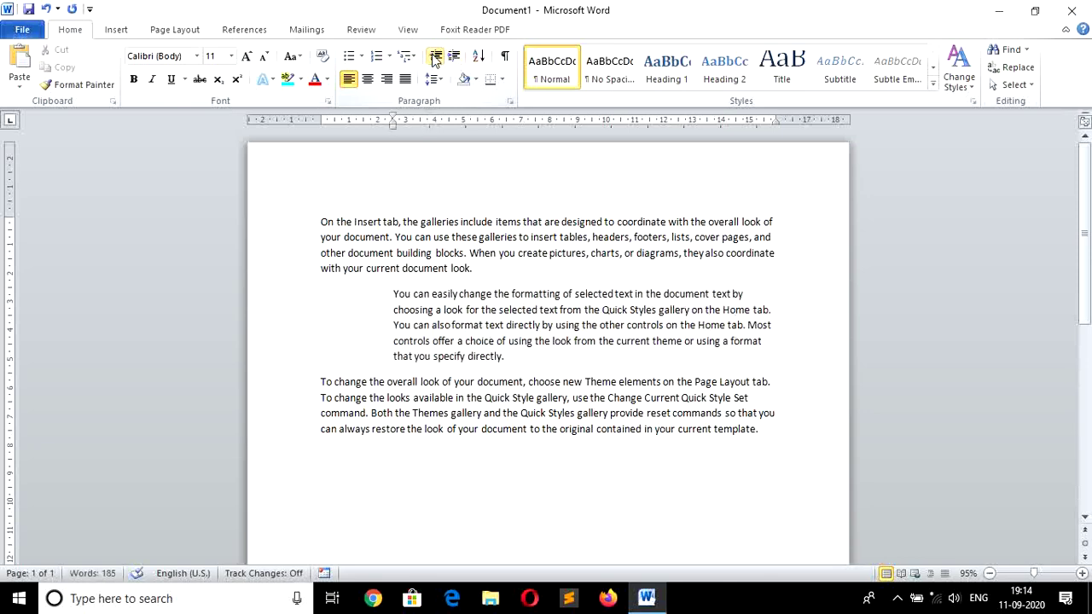
pyautogui.click(435, 58)
pyautogui.click(435, 58)
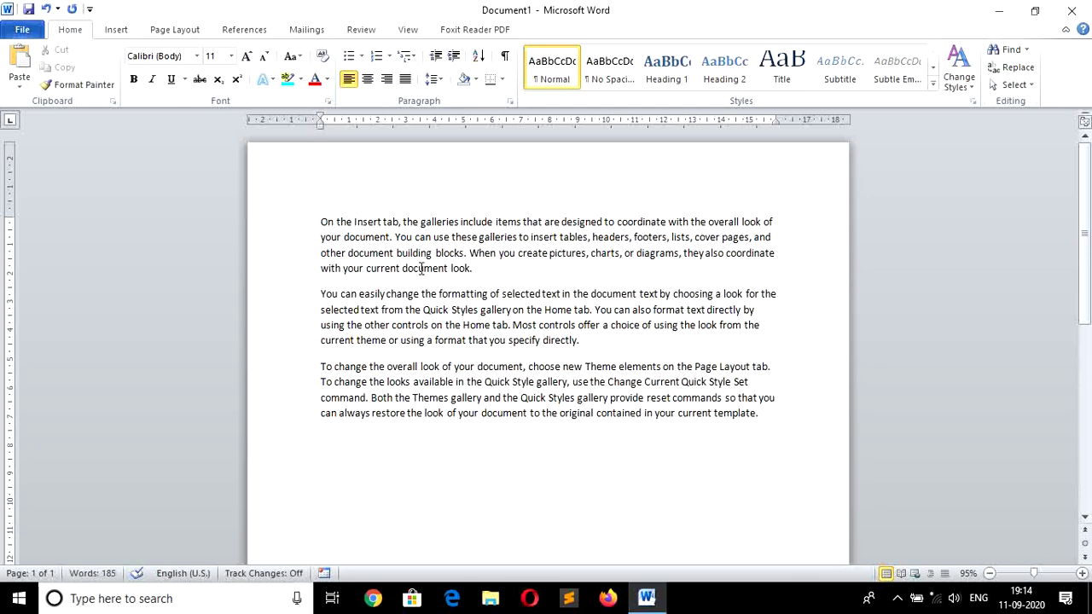
# Step: Select the paragraphs and sort them in ascending order
pyautogui.click(299, 232)
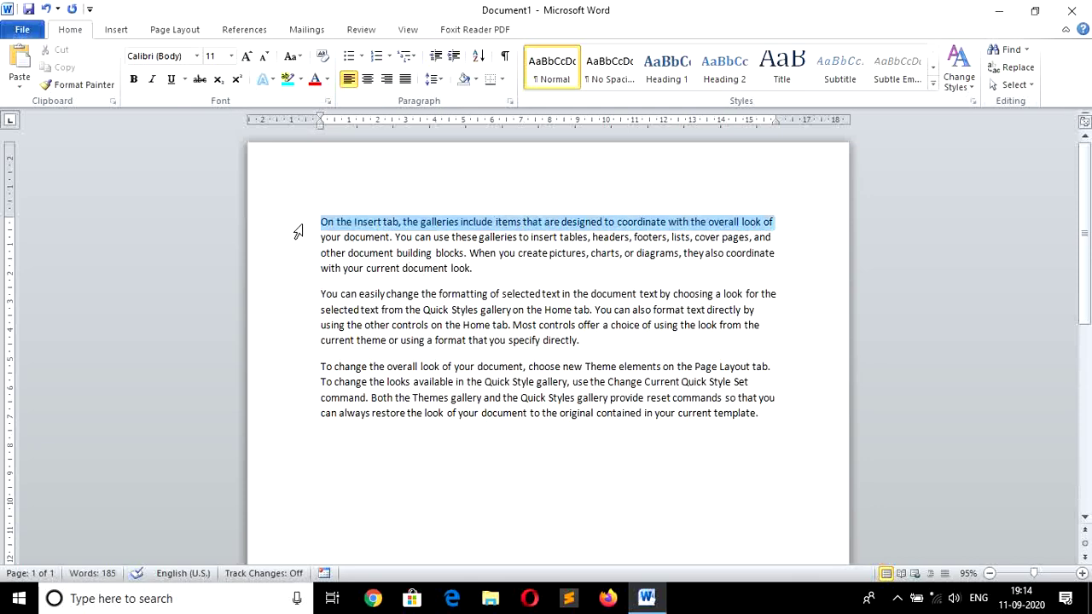
pyautogui.click(440, 290)
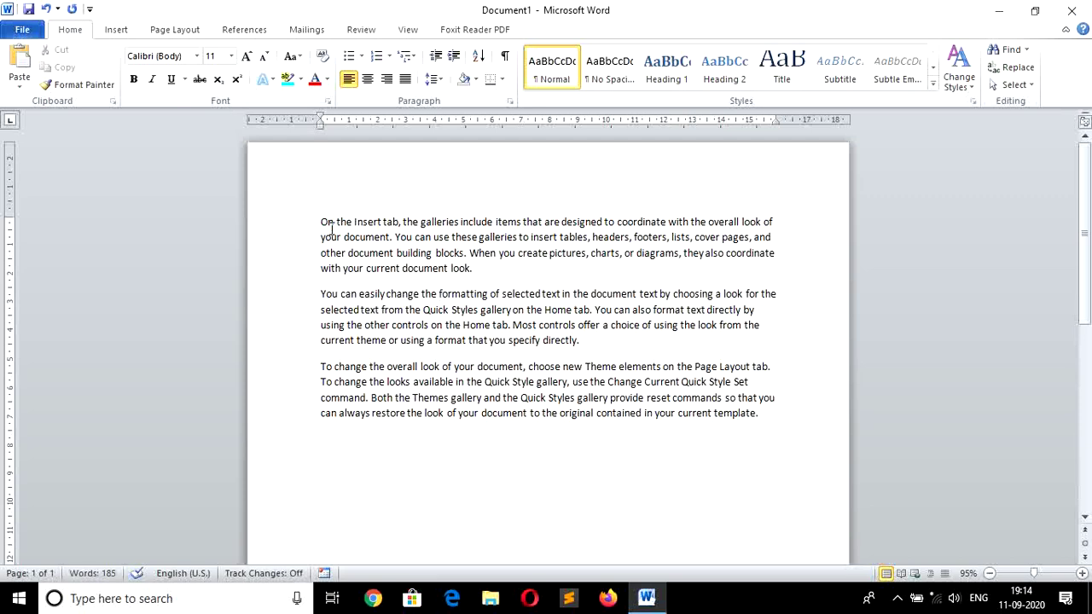
pyautogui.click(267, 228)
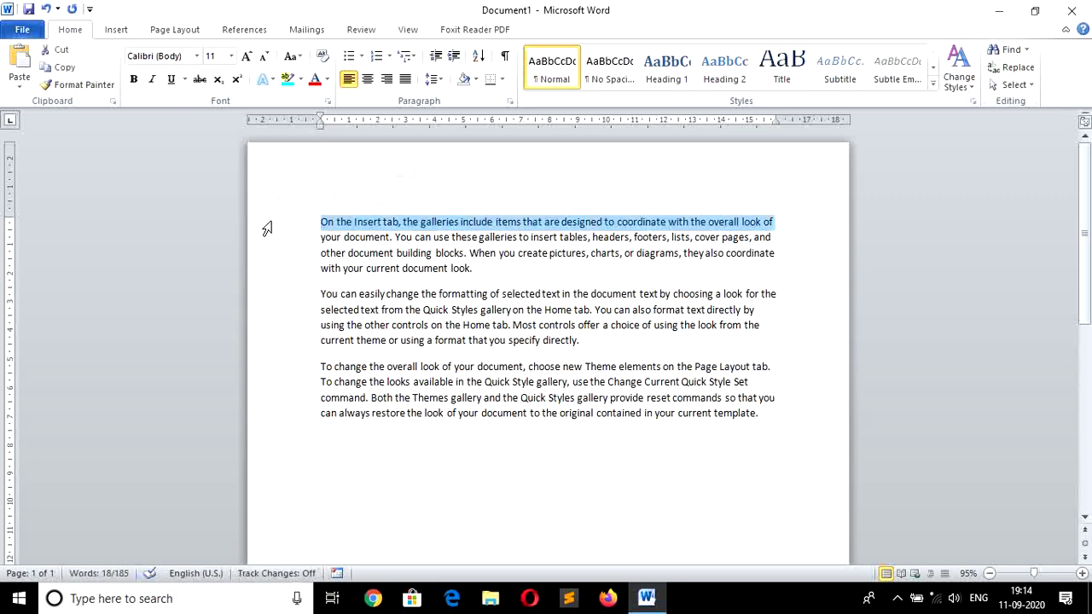
pyautogui.hotkey('shift', 'Down')
pyautogui.hotkey('shift', 'Down')
pyautogui.hotkey('shift', 'Down')
pyautogui.hotkey('shift', 'Down')
pyautogui.hotkey('shift', 'Down')
pyautogui.hotkey('shift', 'Down')
pyautogui.hotkey('shift', 'Down')
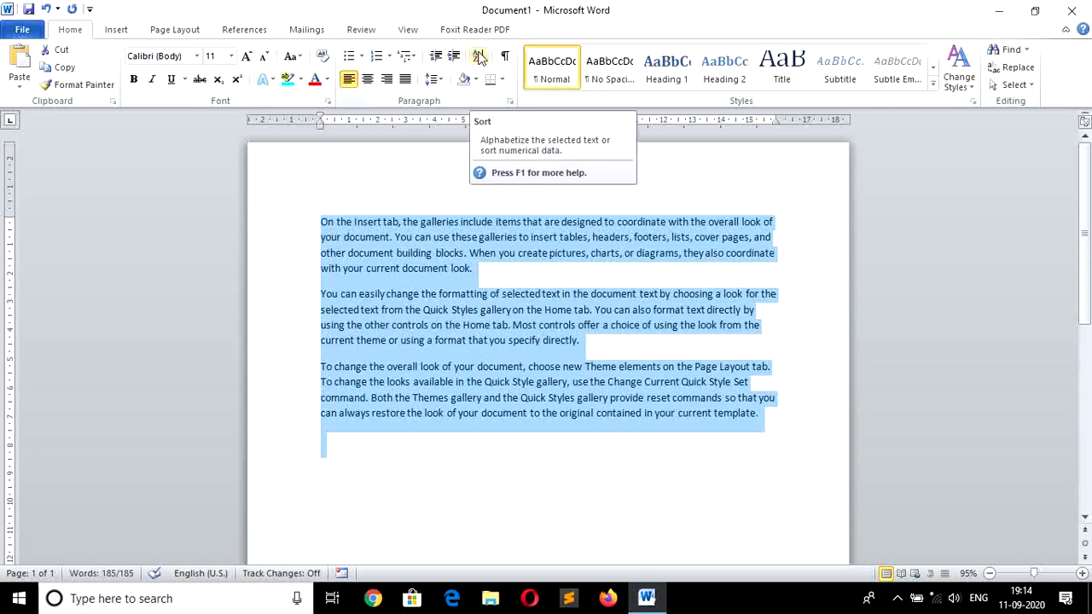
pyautogui.click(479, 57)
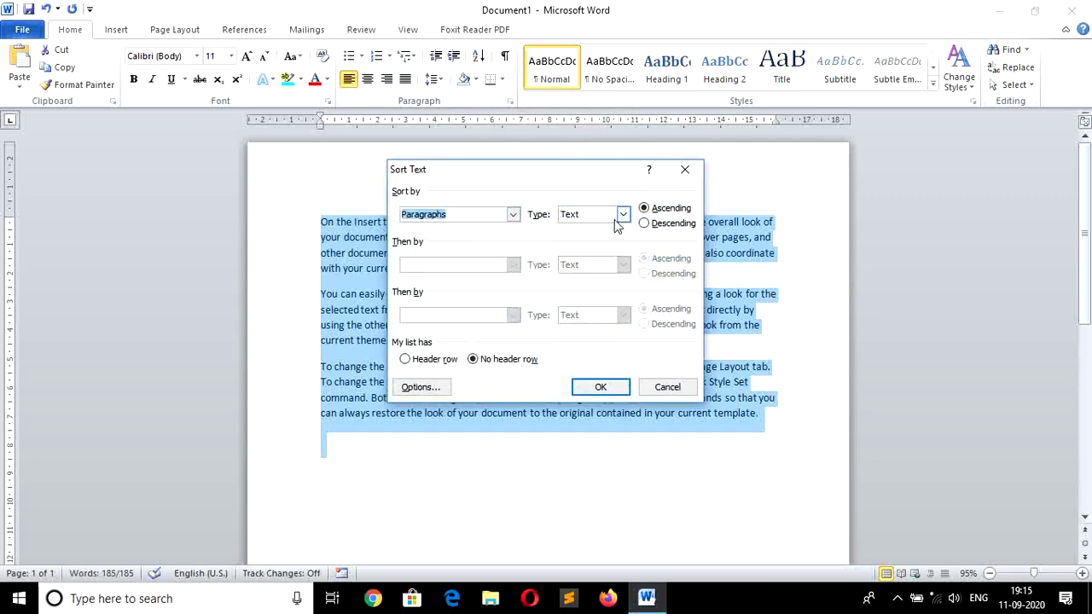
pyautogui.click(601, 387)
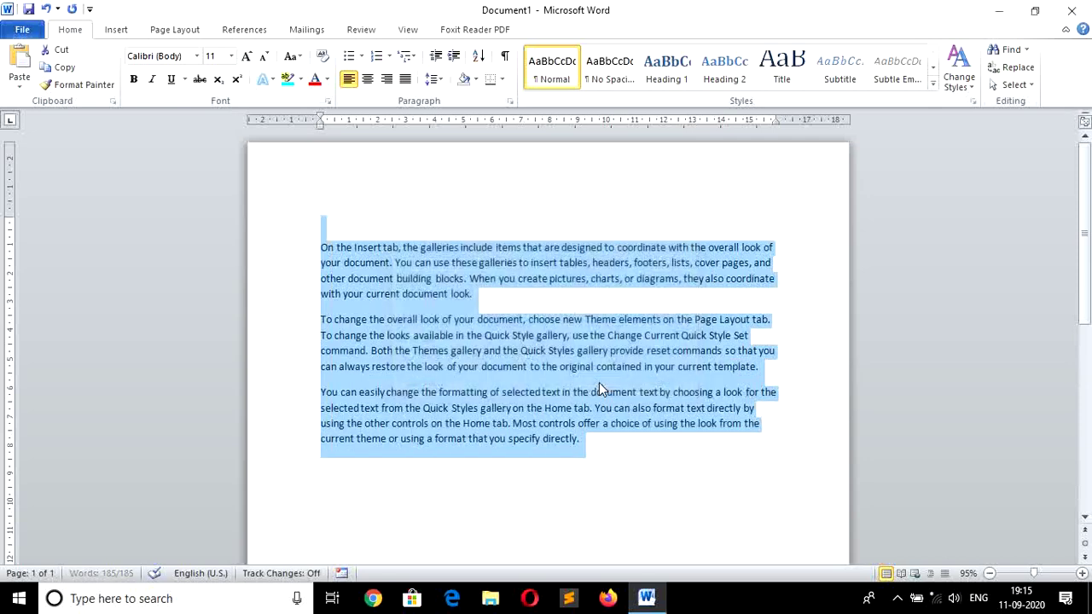
pyautogui.click(493, 523)
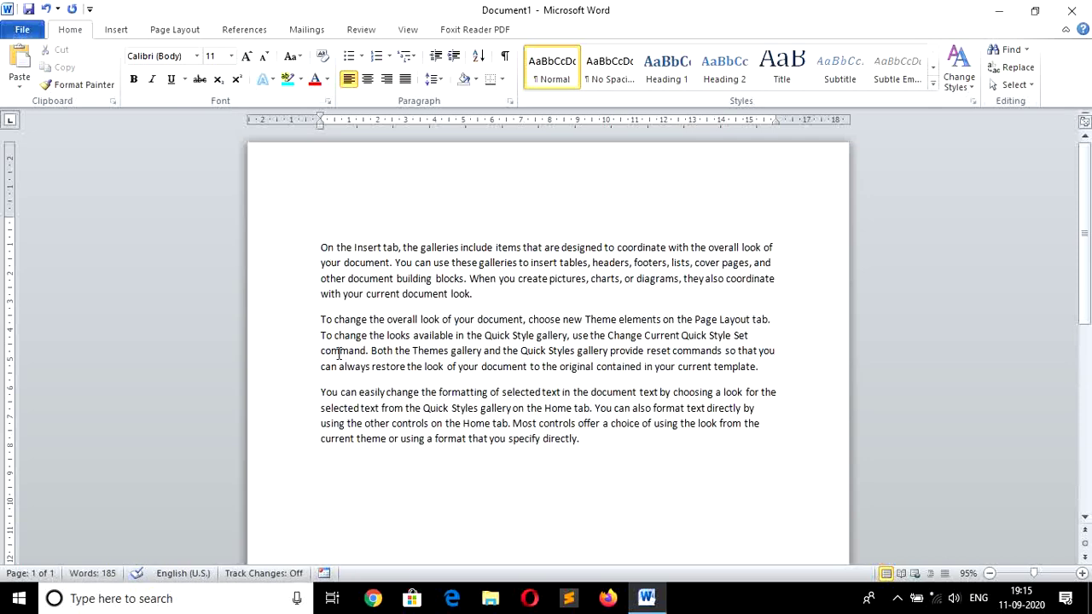
# Step: Re-sort all paragraphs in descending order so 'You can easily' comes first
pyautogui.hotkey('ctrl', 'a')
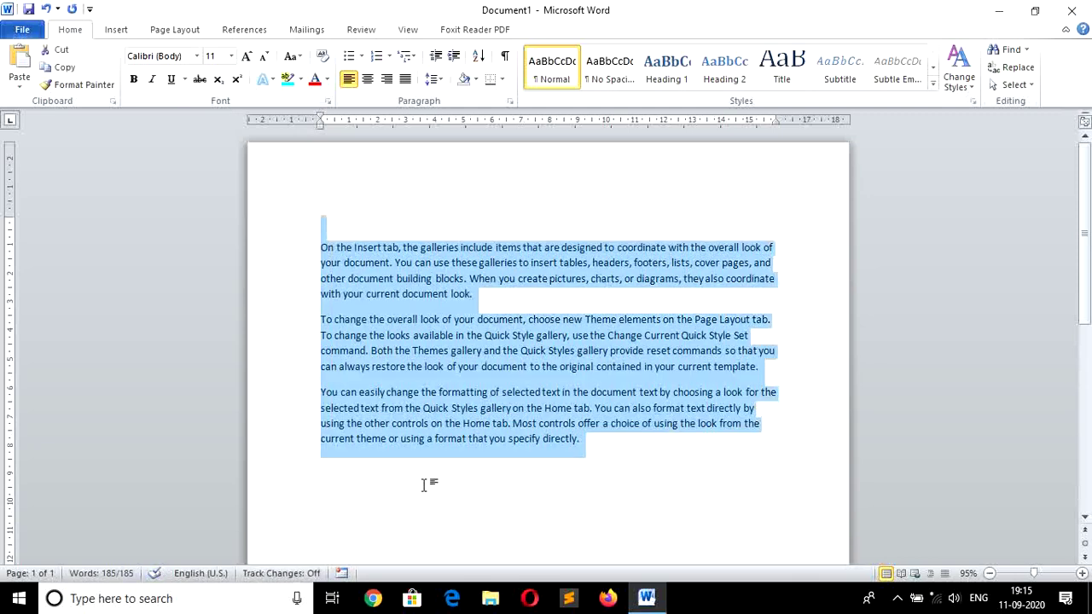
pyautogui.click(479, 56)
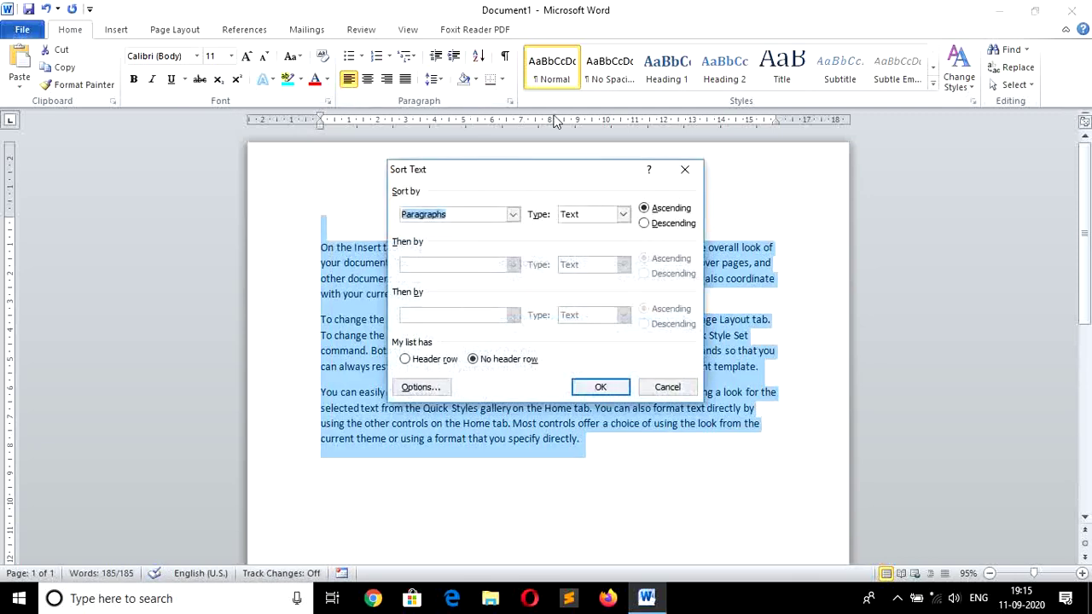
pyautogui.click(644, 224)
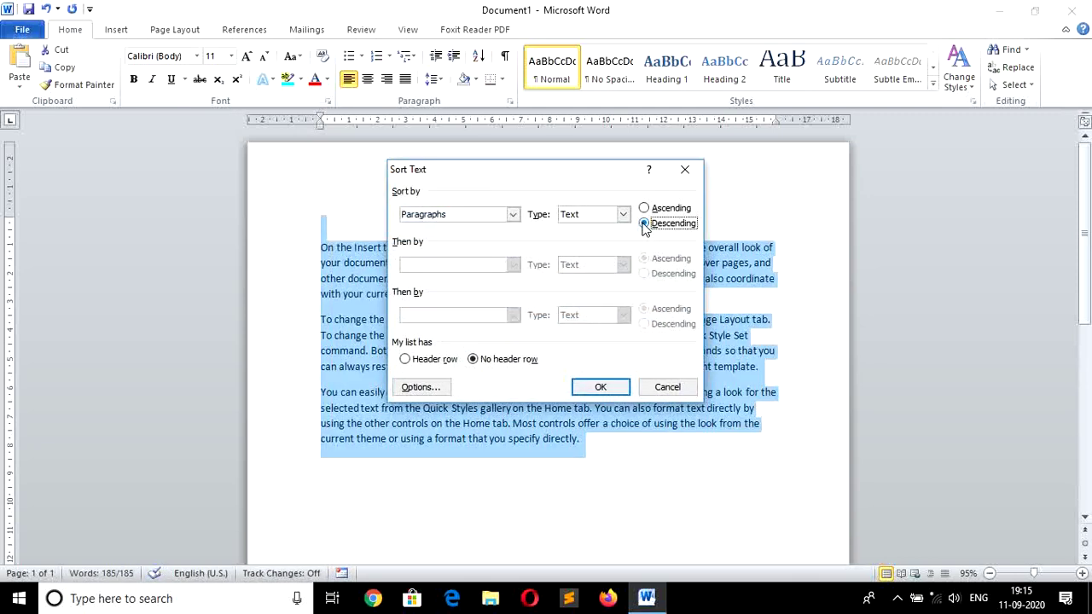
pyautogui.click(606, 389)
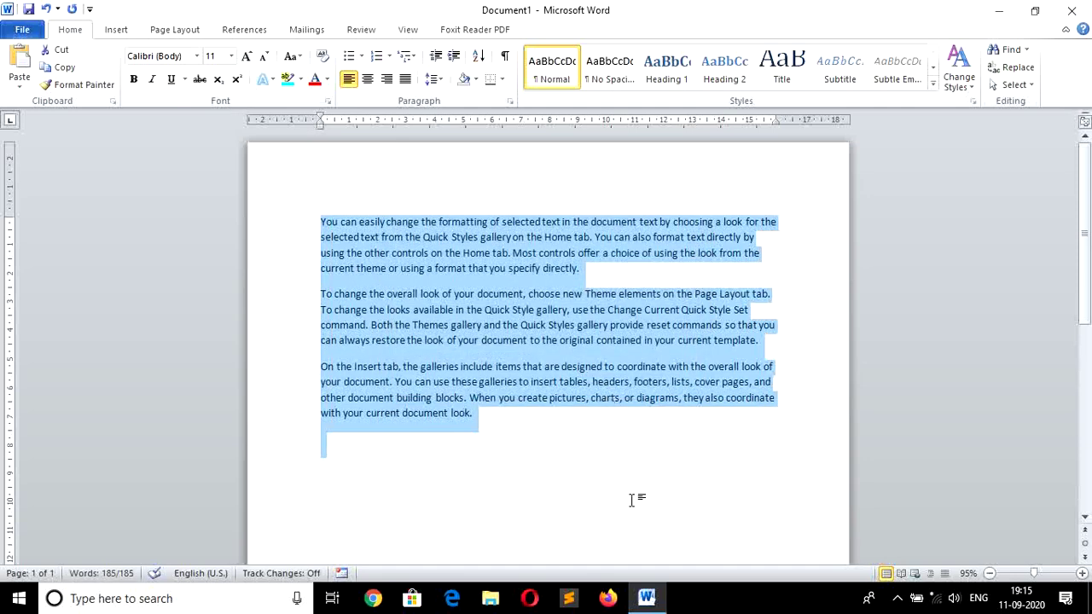
pyautogui.click(558, 494)
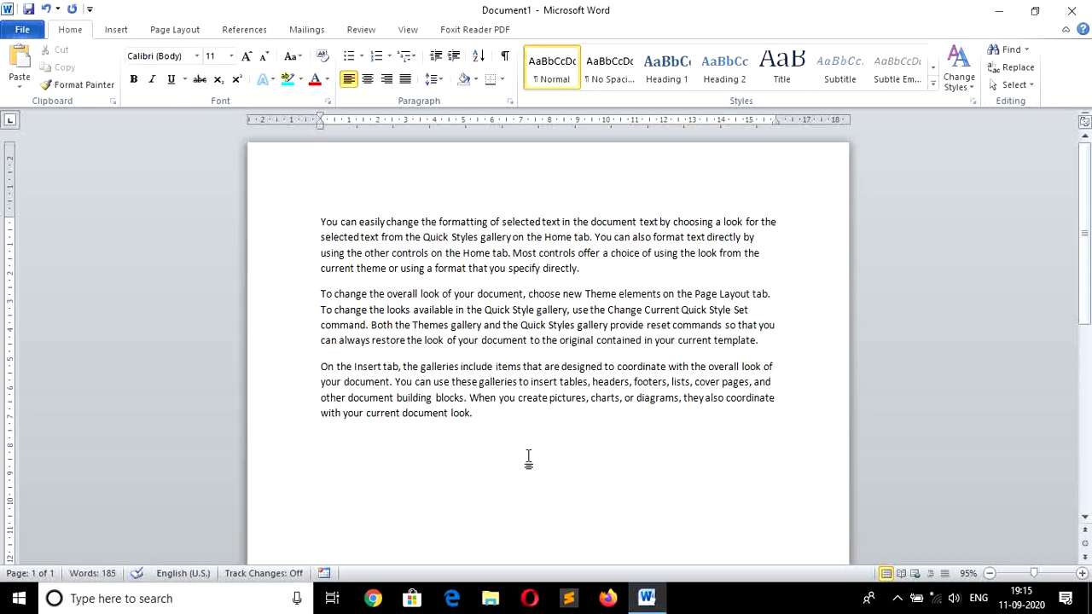
# Step: Clear the page, type 'hhh' and add a tab-indented line below it
pyautogui.hotkey('ctrl', 'a')
pyautogui.press('BackSpace')
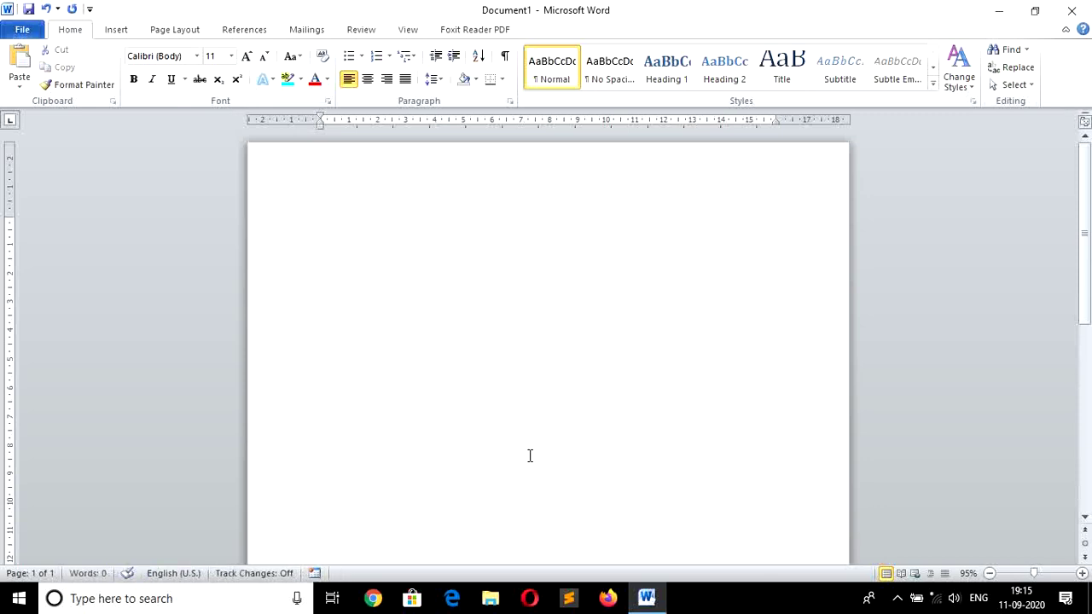
pyautogui.write('hhh')
pyautogui.press('Return')
pyautogui.press('Return')
pyautogui.press('Tab')
pyautogui.press('Tab')
pyautogui.press('Tab')
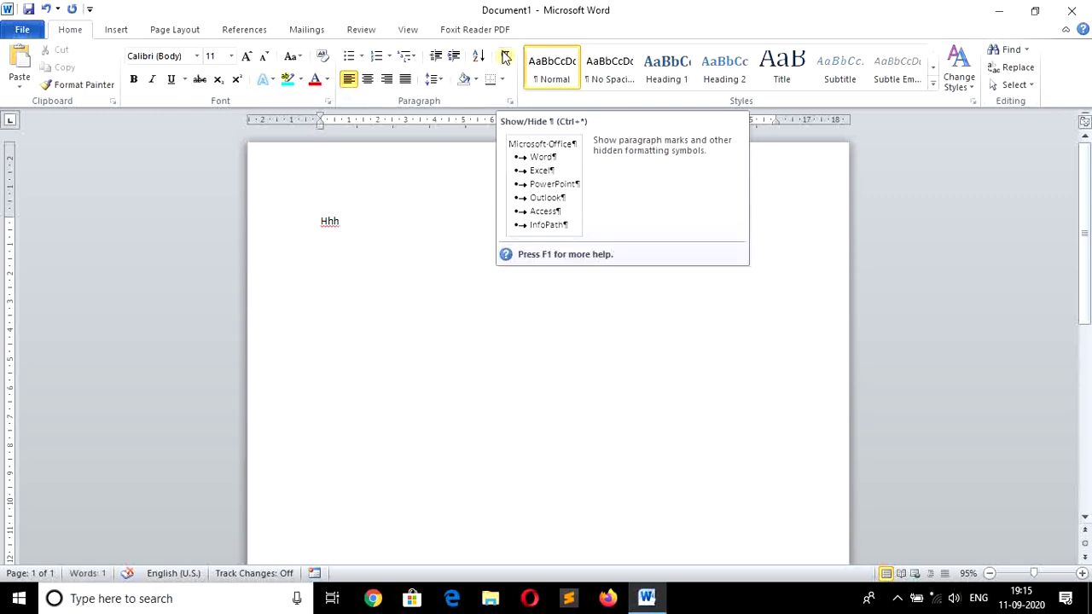
# Step: With formatting marks shown, add another tab line, then hide the marks and delete everything
pyautogui.click(505, 56)
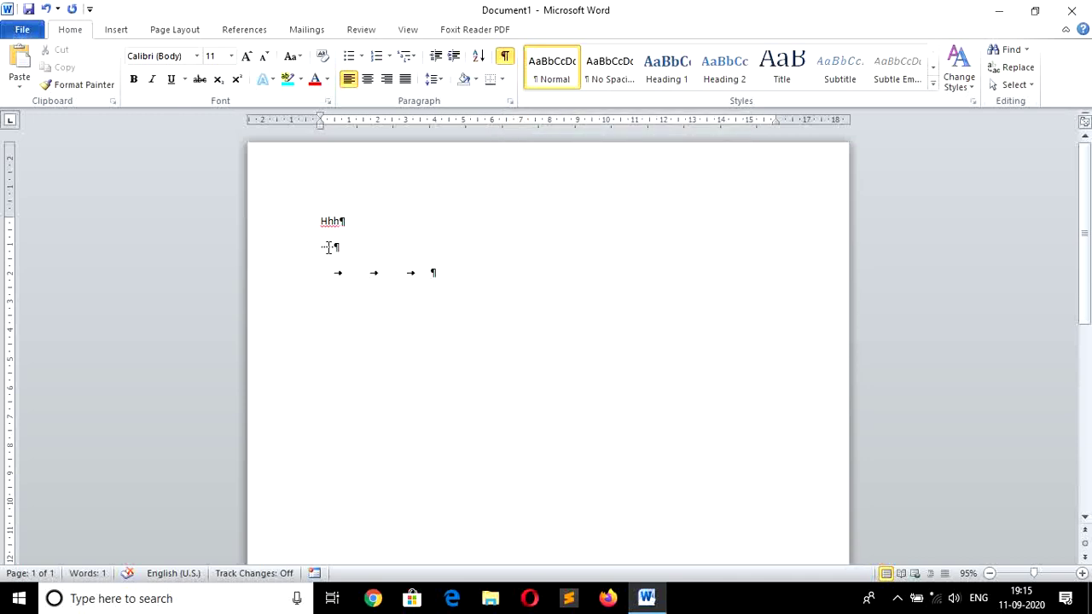
pyautogui.click(435, 271)
pyautogui.press('Return')
pyautogui.press('Tab')
pyautogui.press('Tab')
pyautogui.press('Tab')
pyautogui.press('Tab')
pyautogui.press('Tab')
pyautogui.click(505, 56)
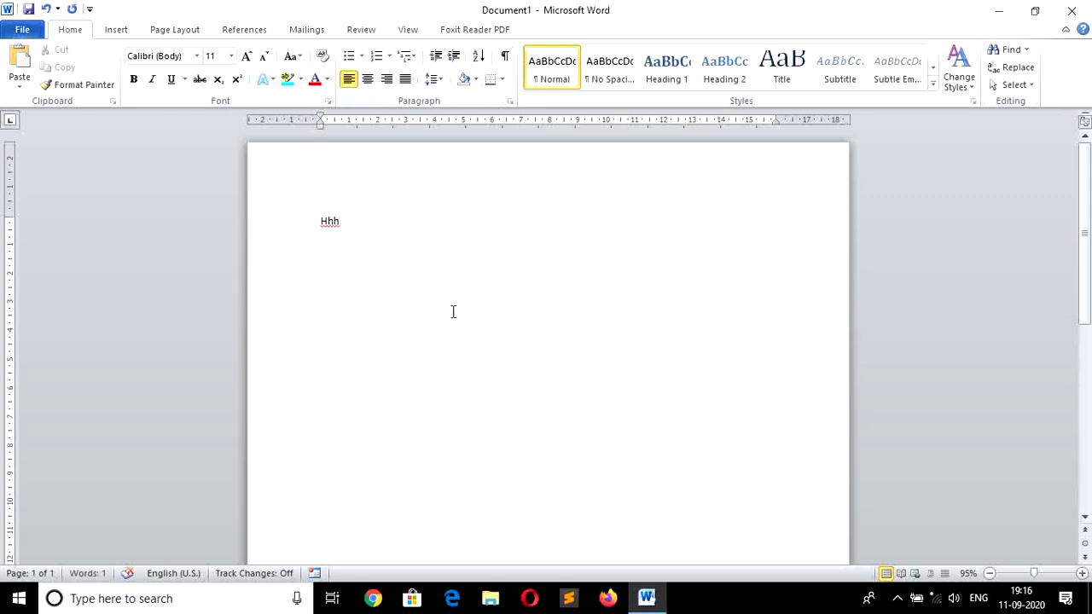
pyautogui.hotkey('ctrl', 'a')
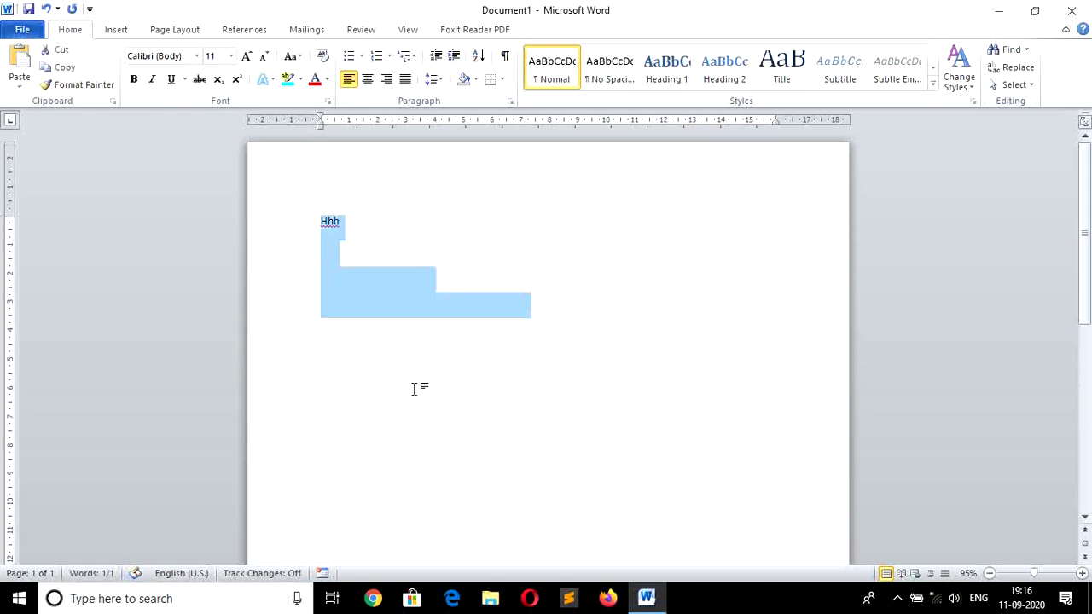
pyautogui.press('Delete')
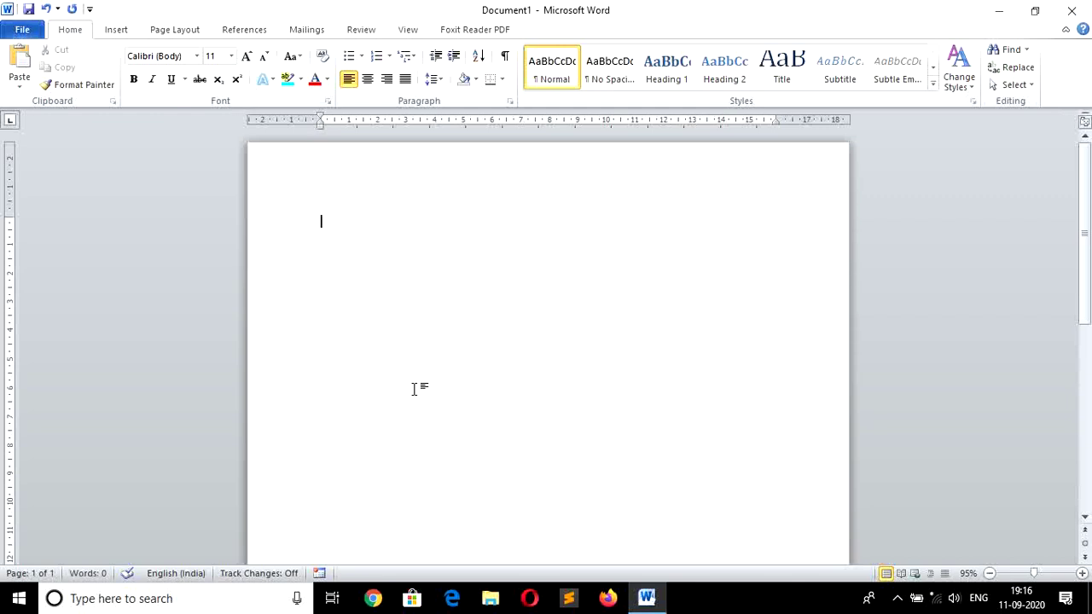
# Step: Generate three sample paragraphs with =rand() and select all of them
pyautogui.write('=')
pyautogui.write('rand()')
pyautogui.press('Return')
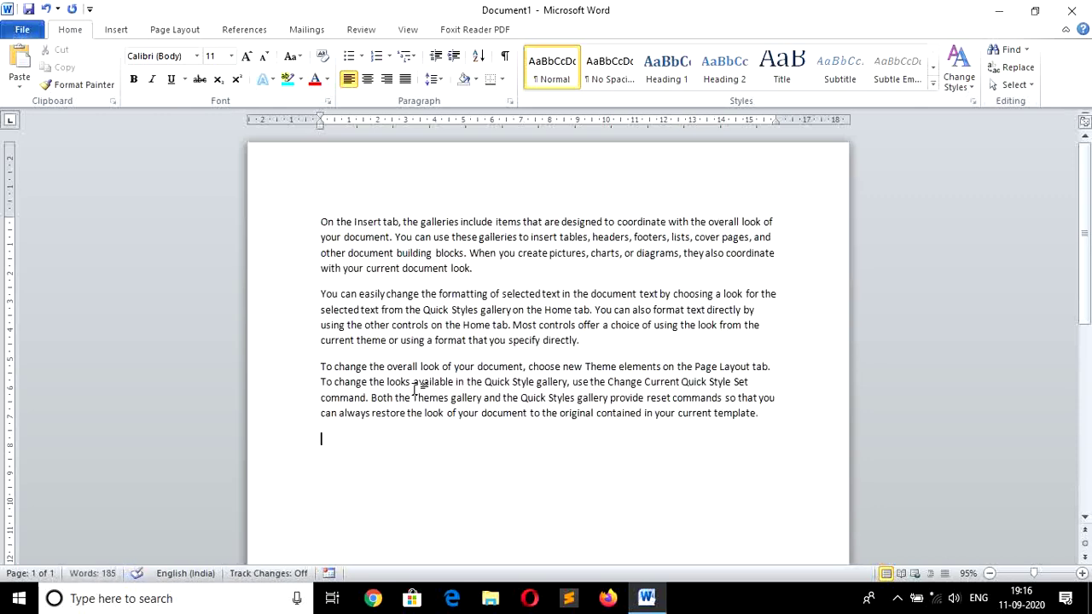
pyautogui.tripleClick(293, 271)
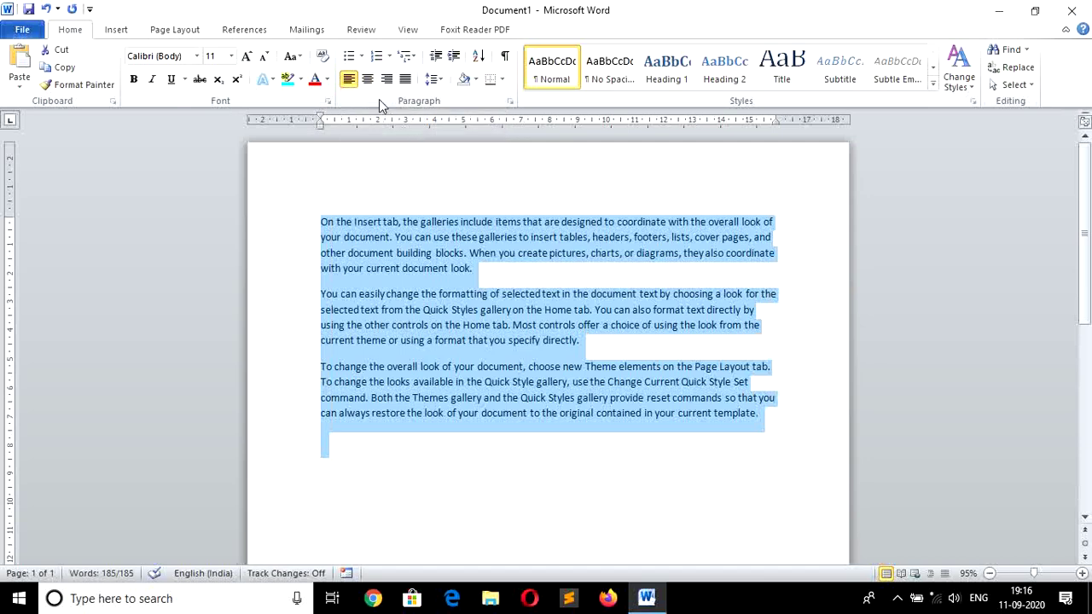
pyautogui.click(370, 83)
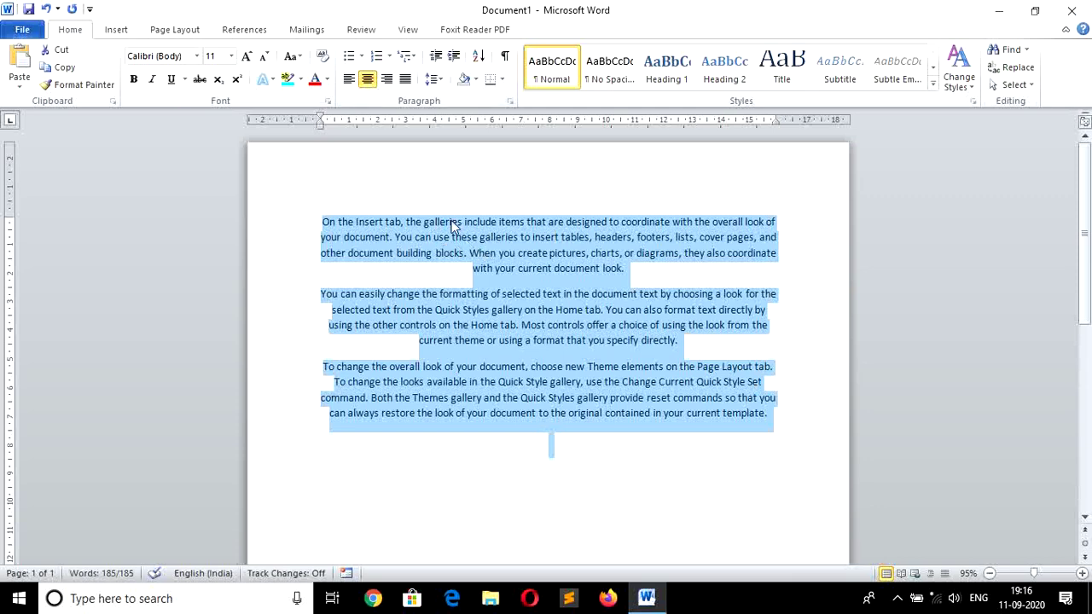
pyautogui.click(387, 81)
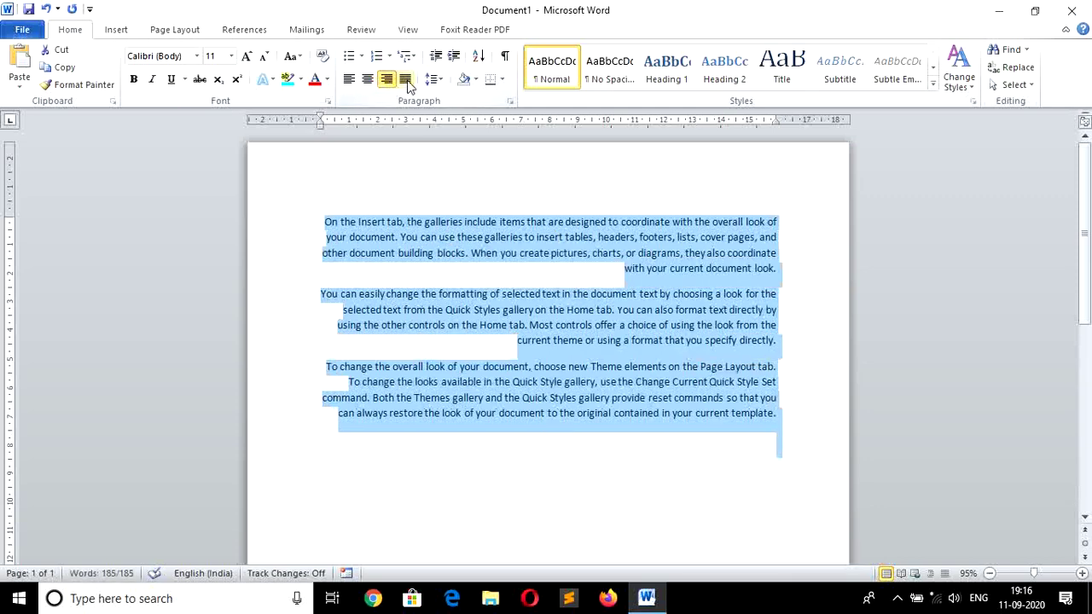
pyautogui.click(407, 80)
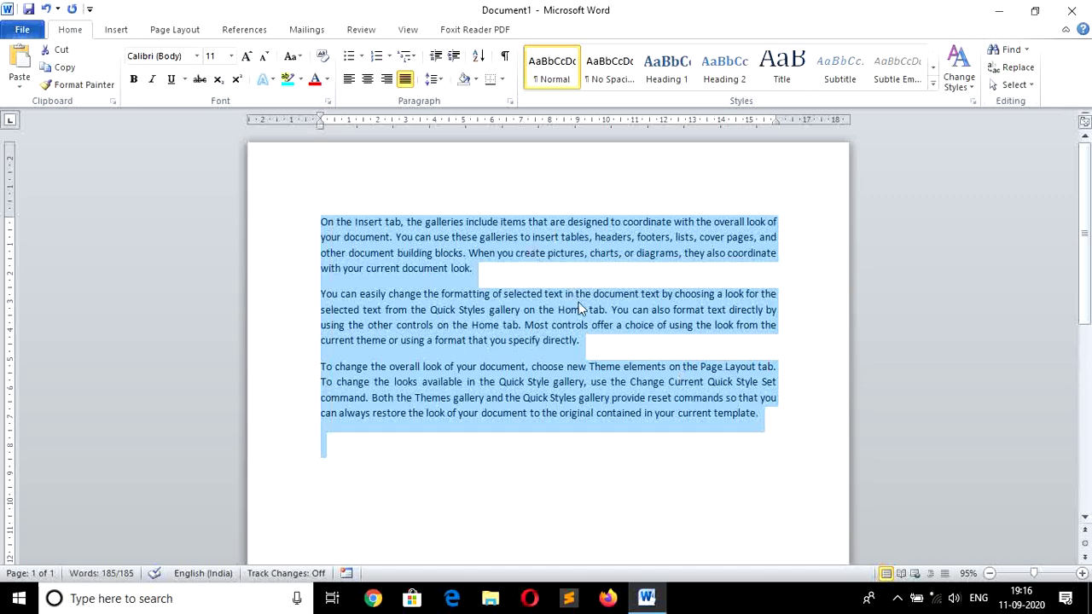
pyautogui.hotkey('ctrl', 'l')
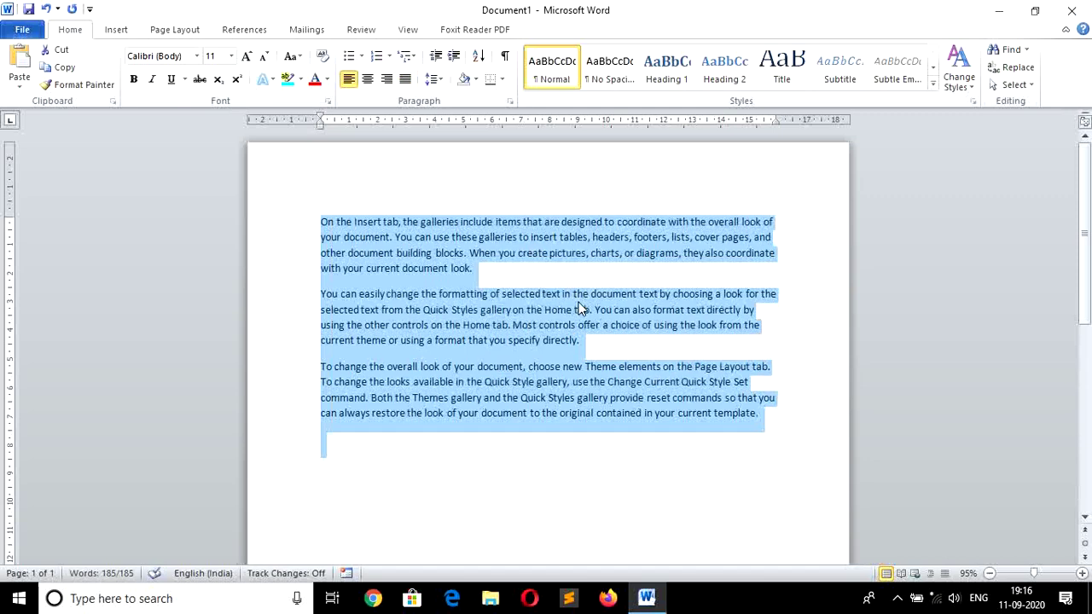
pyautogui.hotkey('ctrl', 'e')
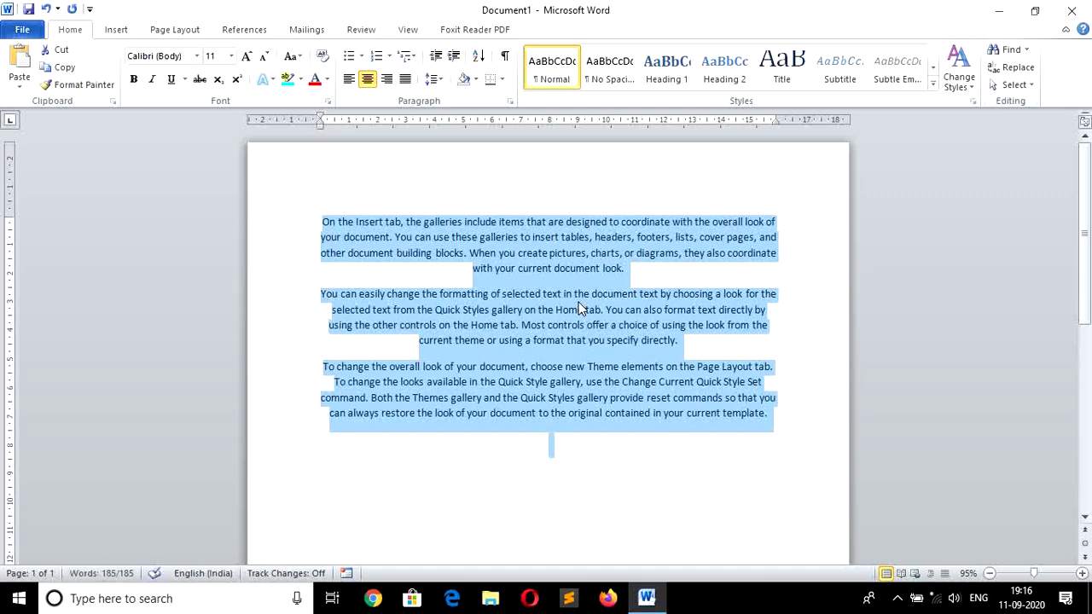
pyautogui.hotkey('ctrl', 'r')
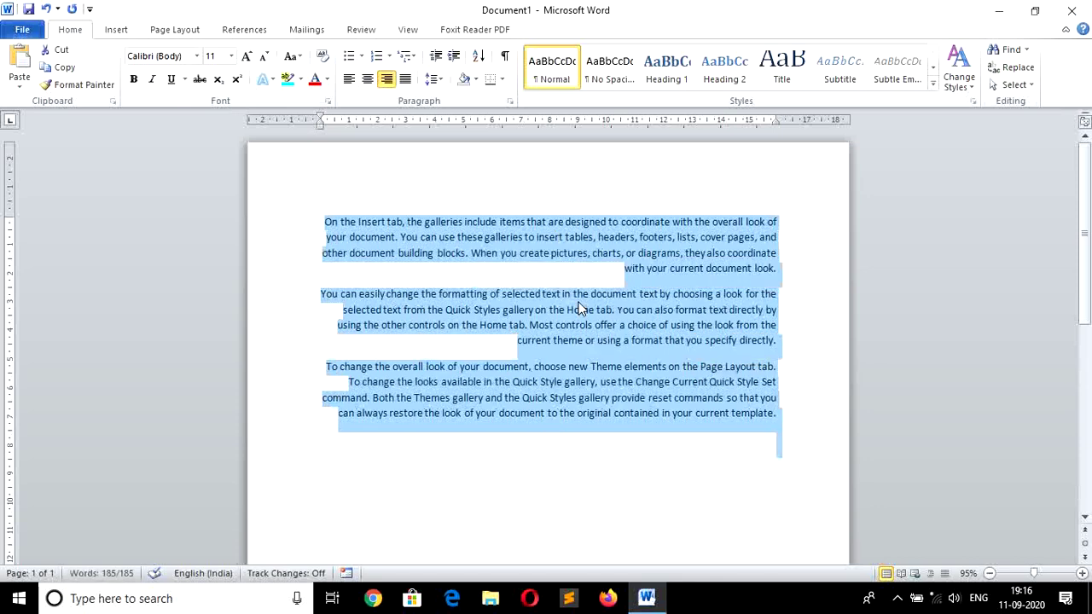
pyautogui.hotkey('ctrl', 'j')
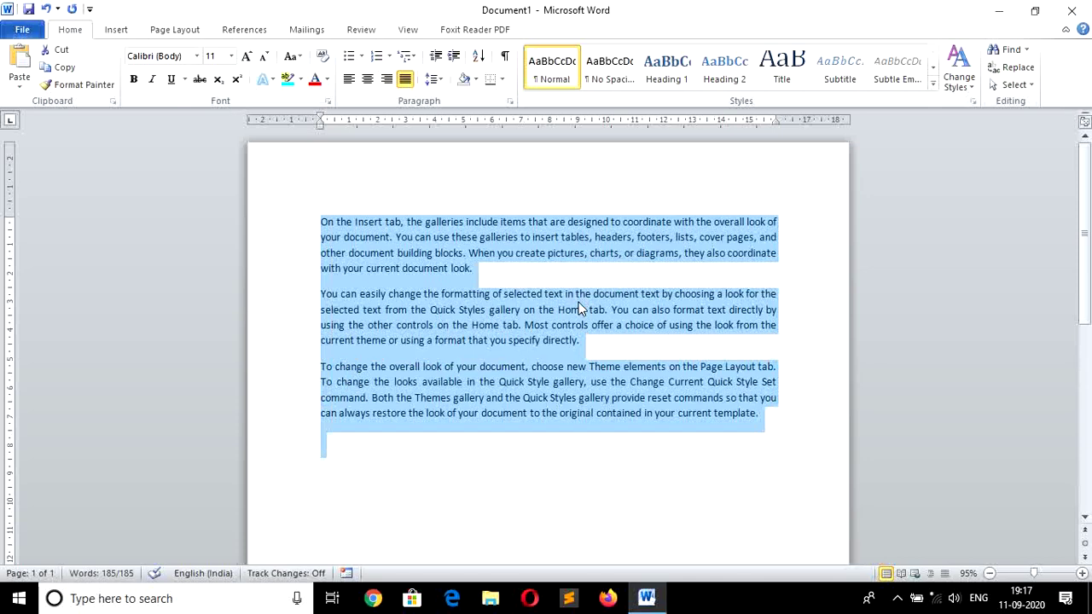
pyautogui.hotkey('ctrl', 'l')
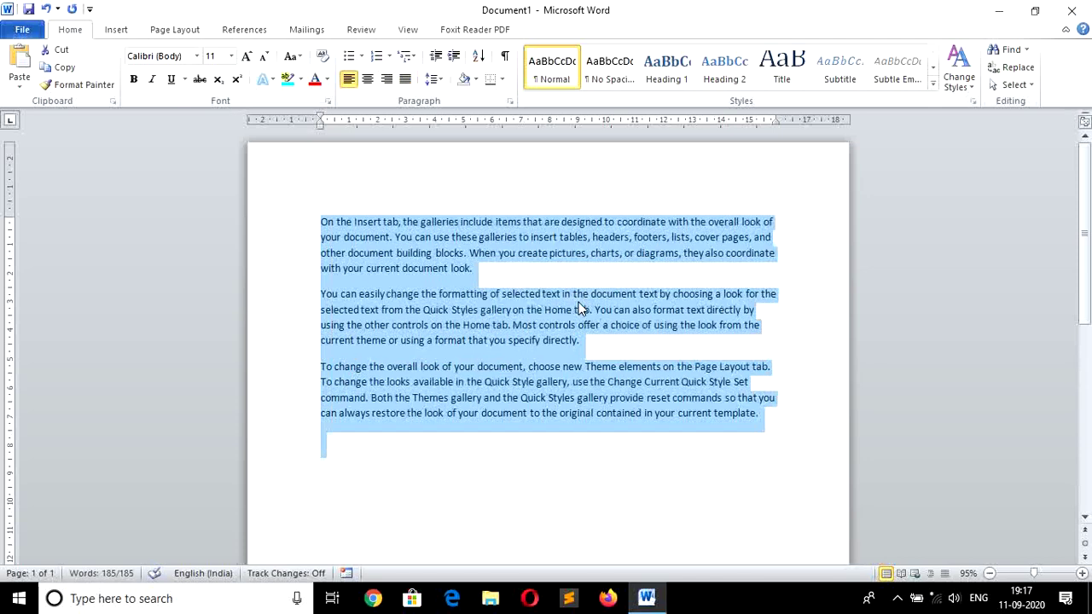
pyautogui.click(501, 484)
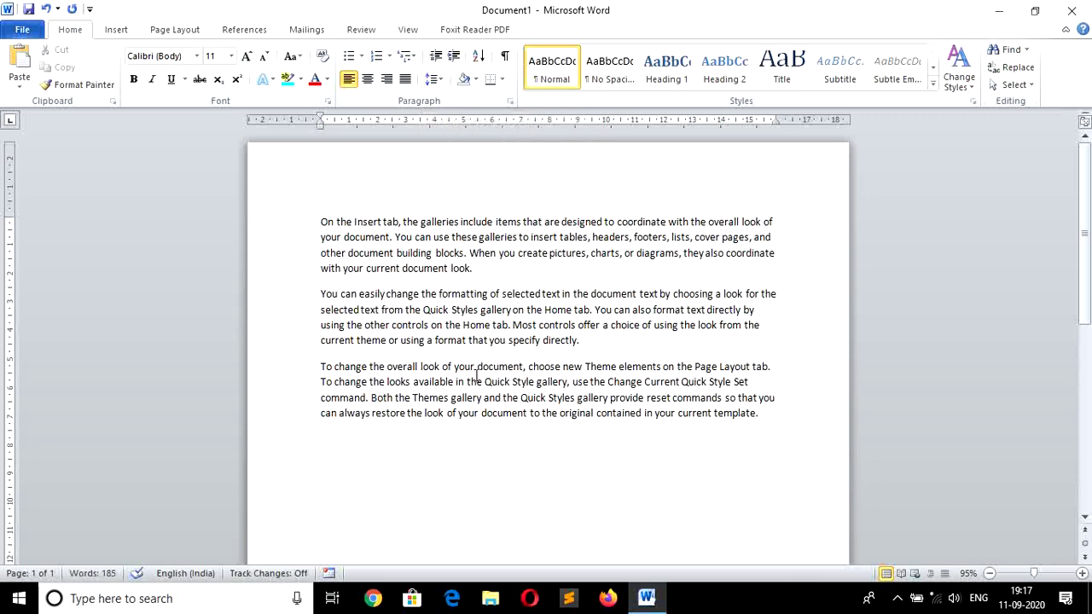
pyautogui.hotkey('ctrl', 'a')
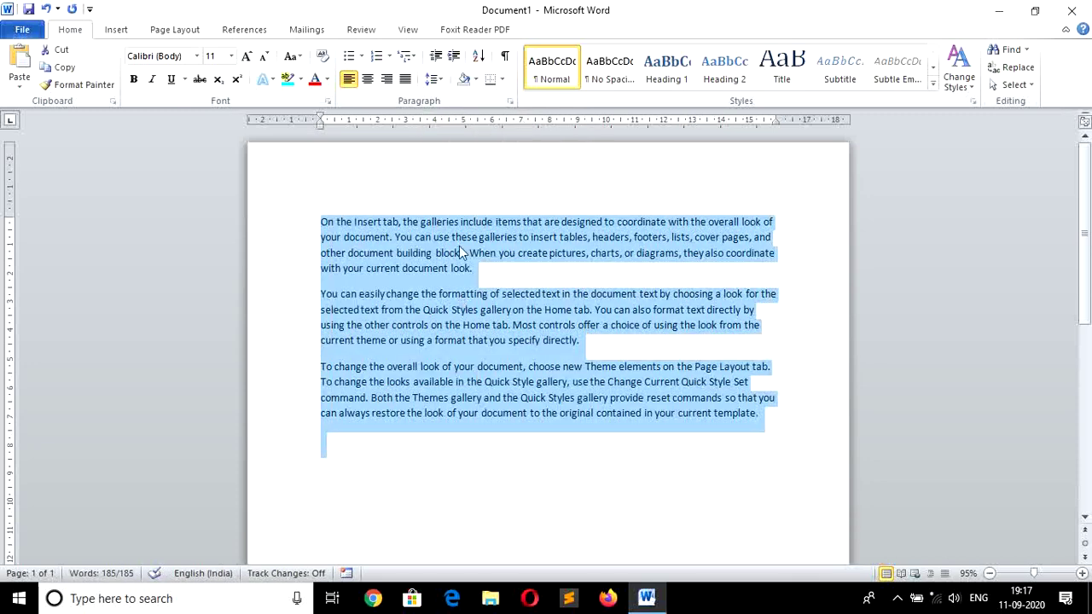
pyautogui.click(434, 79)
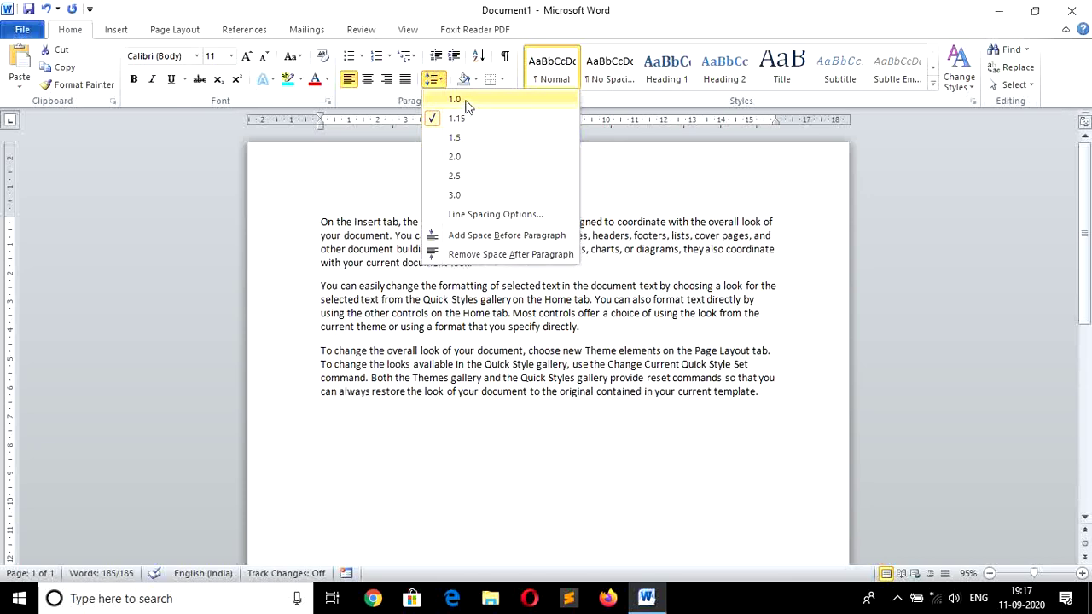
pyautogui.click(465, 103)
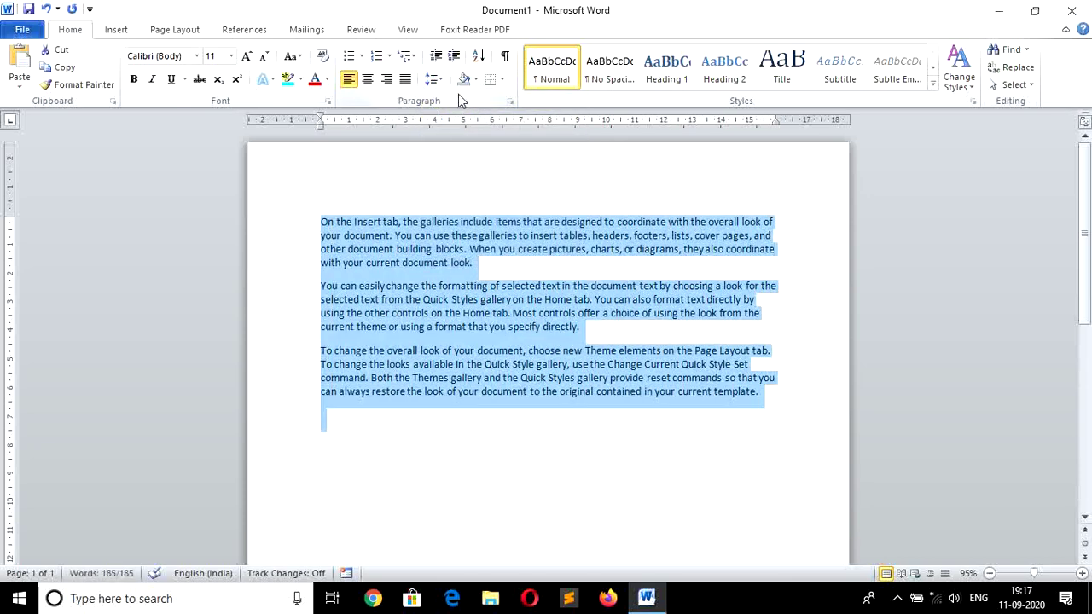
pyautogui.click(444, 81)
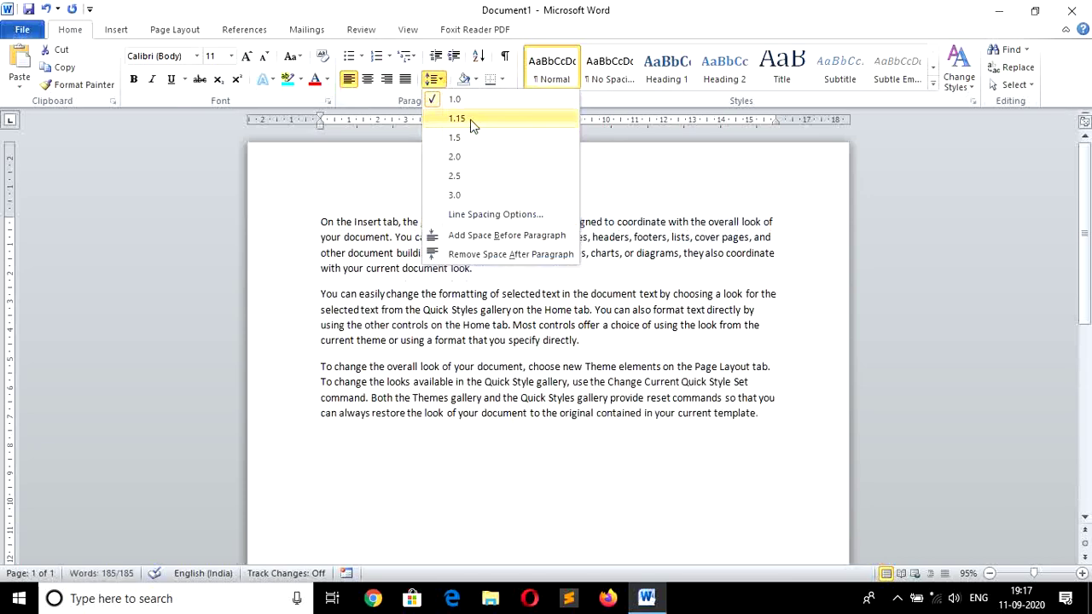
pyautogui.click(470, 120)
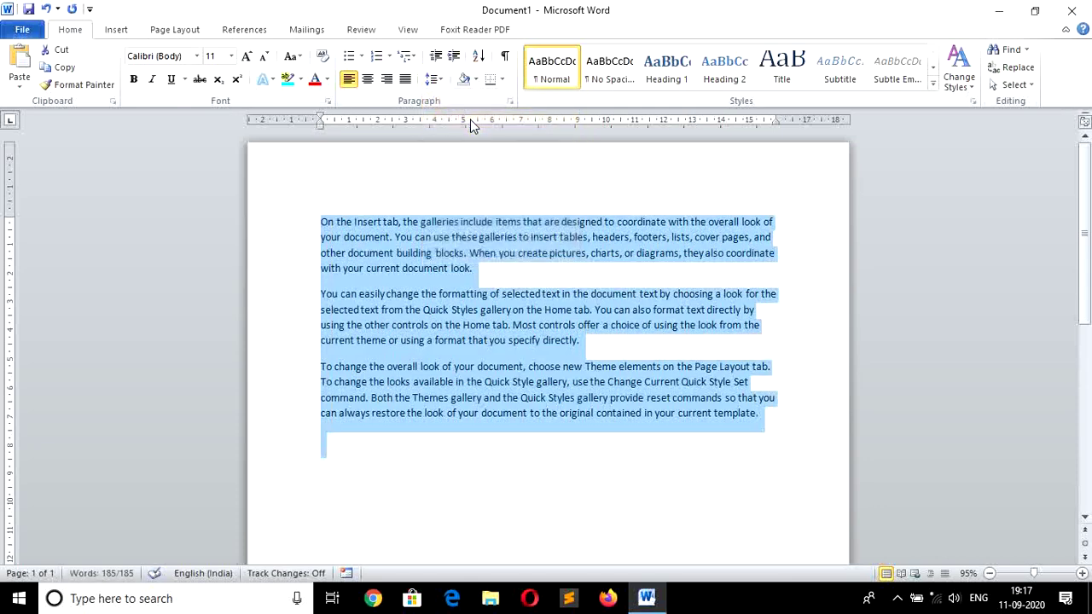
pyautogui.click(438, 78)
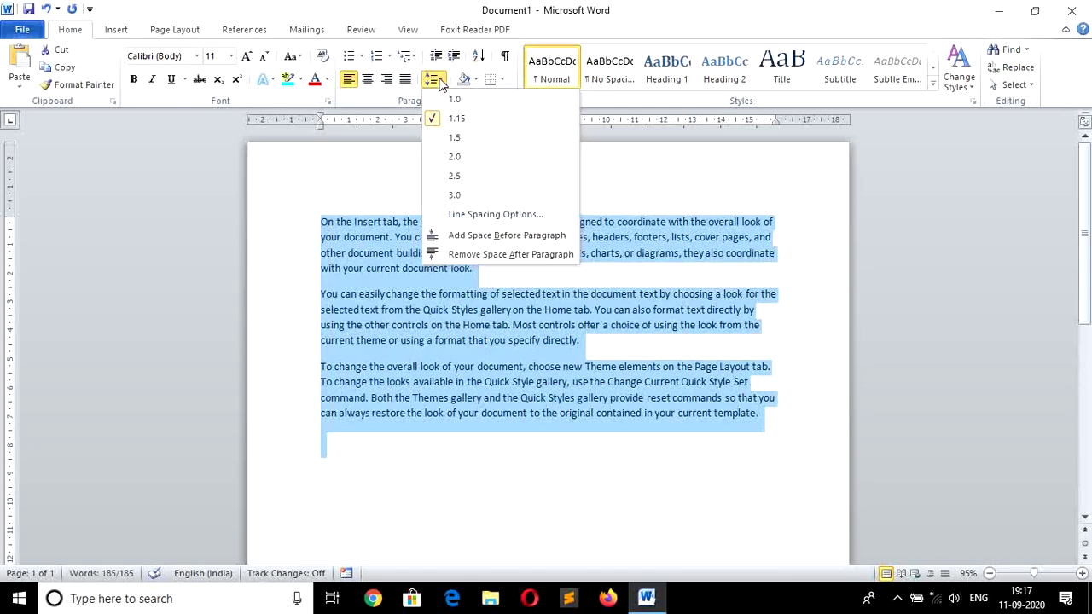
pyautogui.click(461, 139)
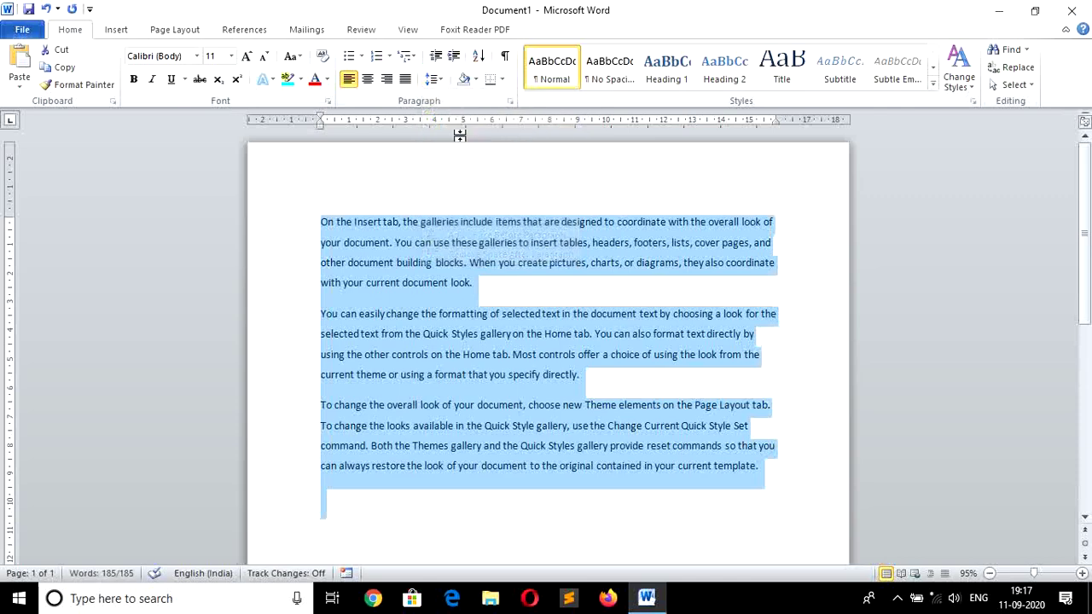
pyautogui.click(437, 78)
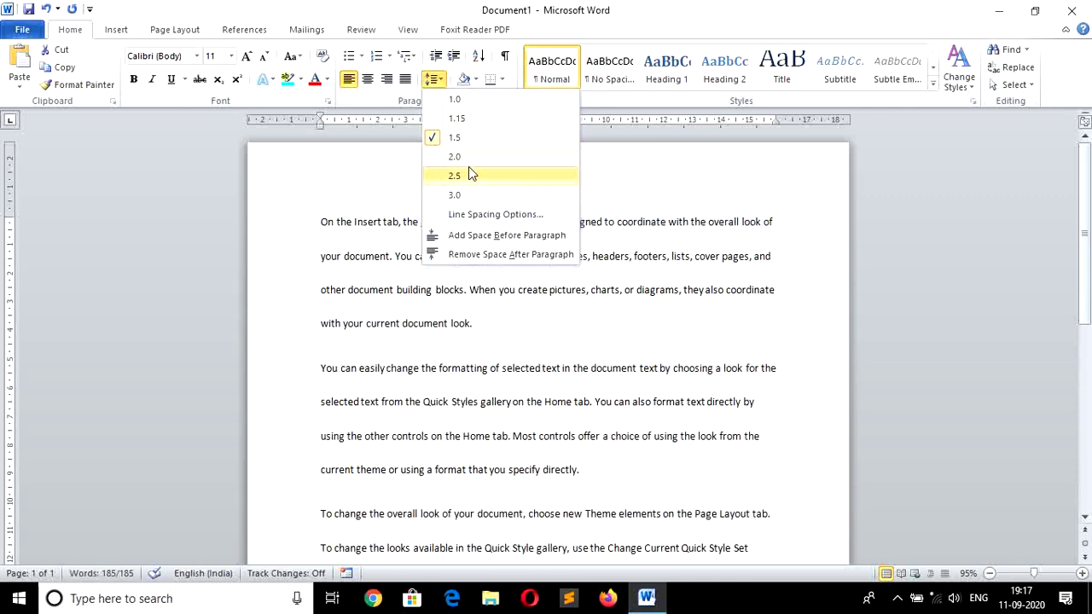
pyautogui.click(471, 158)
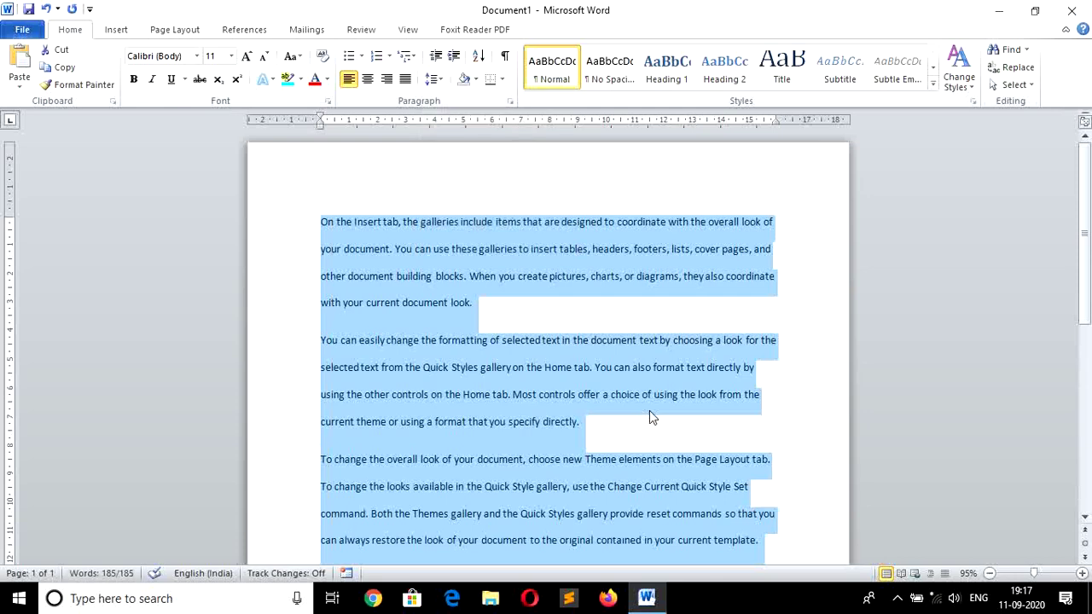
pyautogui.hotkey('ctrl', '1')
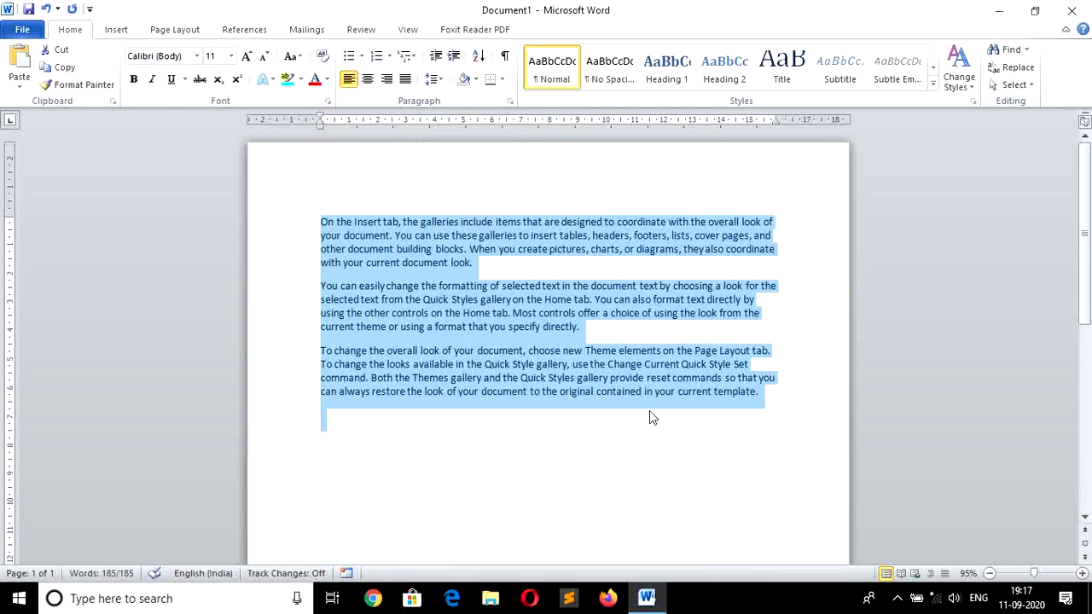
pyautogui.hotkey('ctrl', '2')
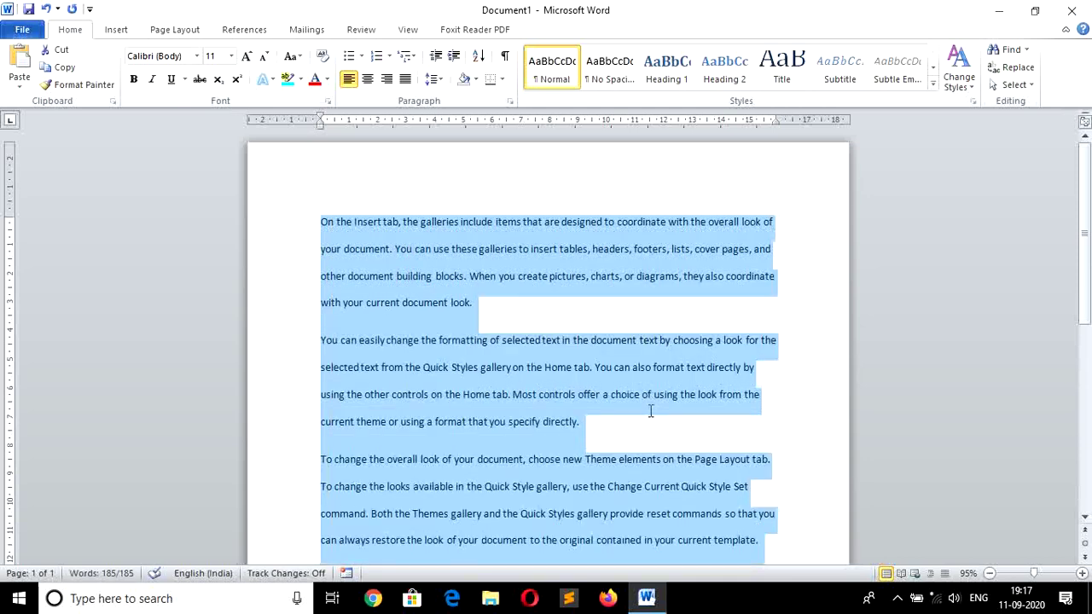
pyautogui.click(441, 83)
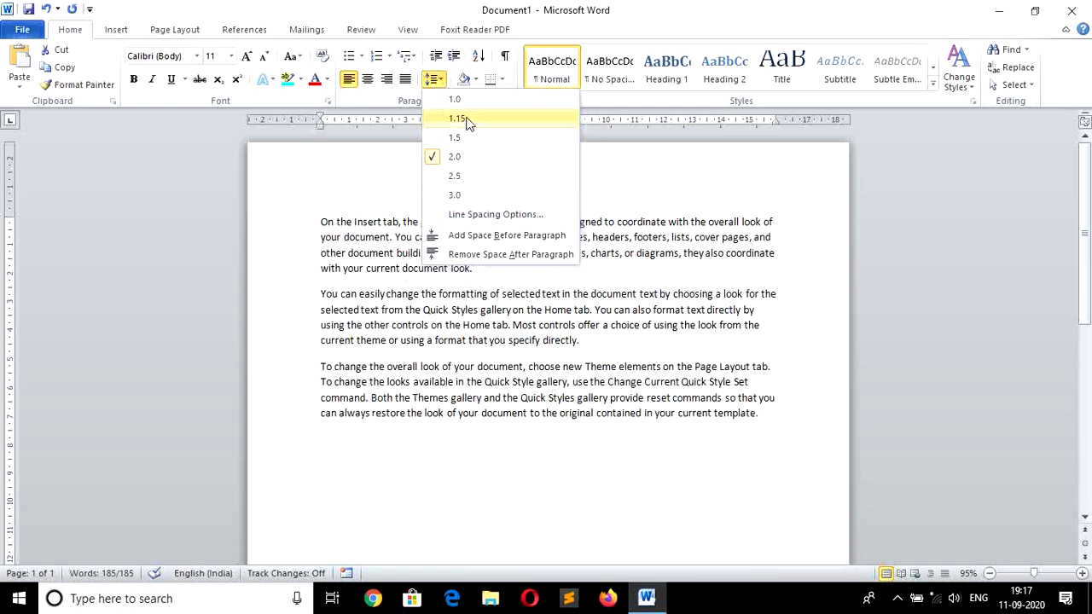
pyautogui.click(458, 119)
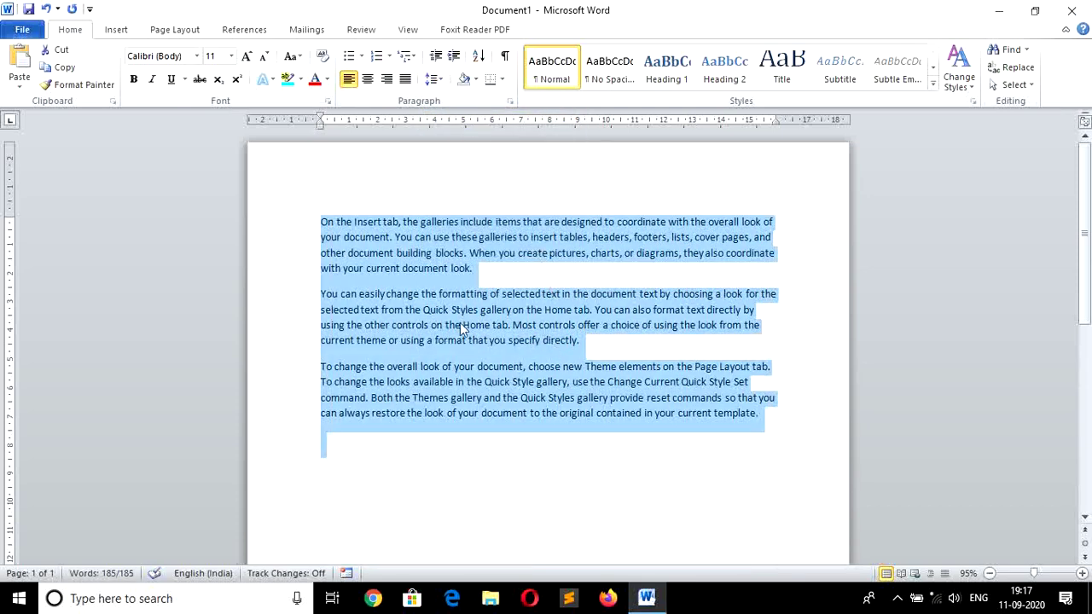
pyautogui.click(325, 297)
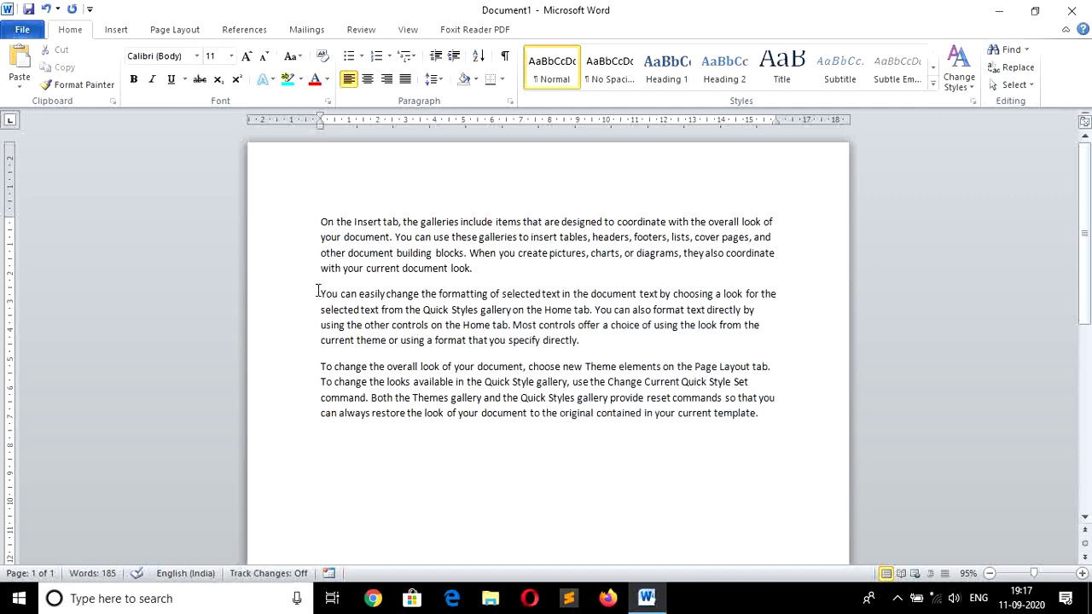
# Step: Add space before the second paragraph, then close the Line Spacing menu unchanged
pyautogui.click(442, 79)
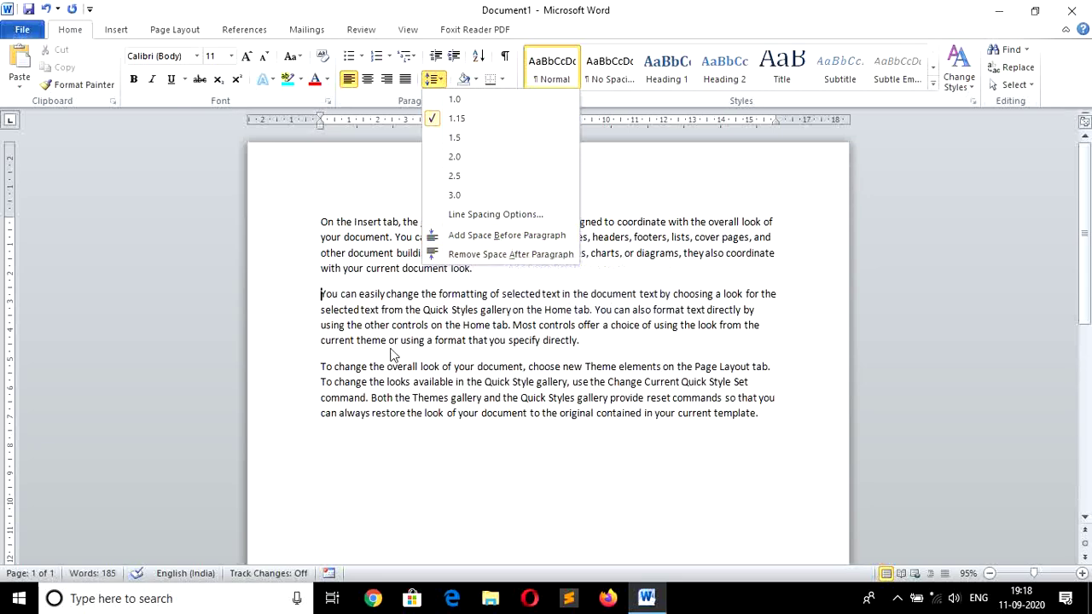
pyautogui.click(495, 236)
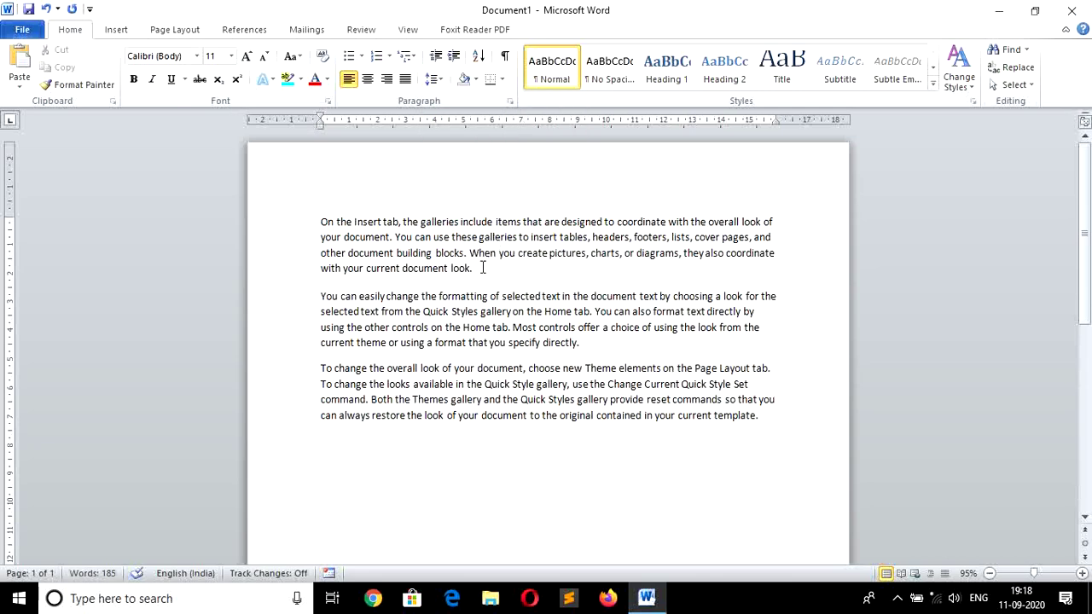
pyautogui.click(441, 80)
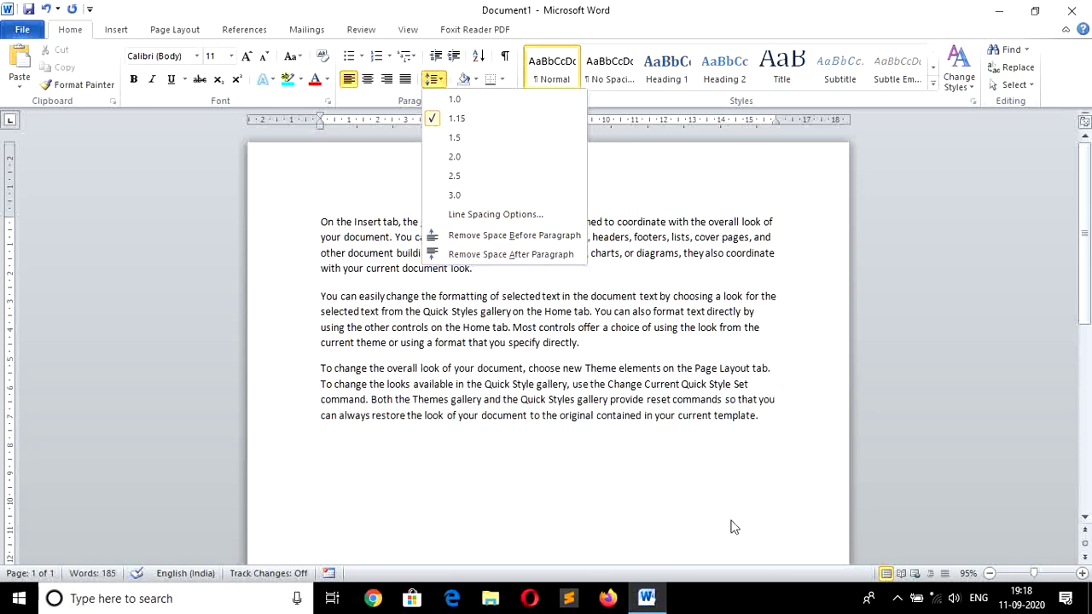
pyautogui.click(633, 535)
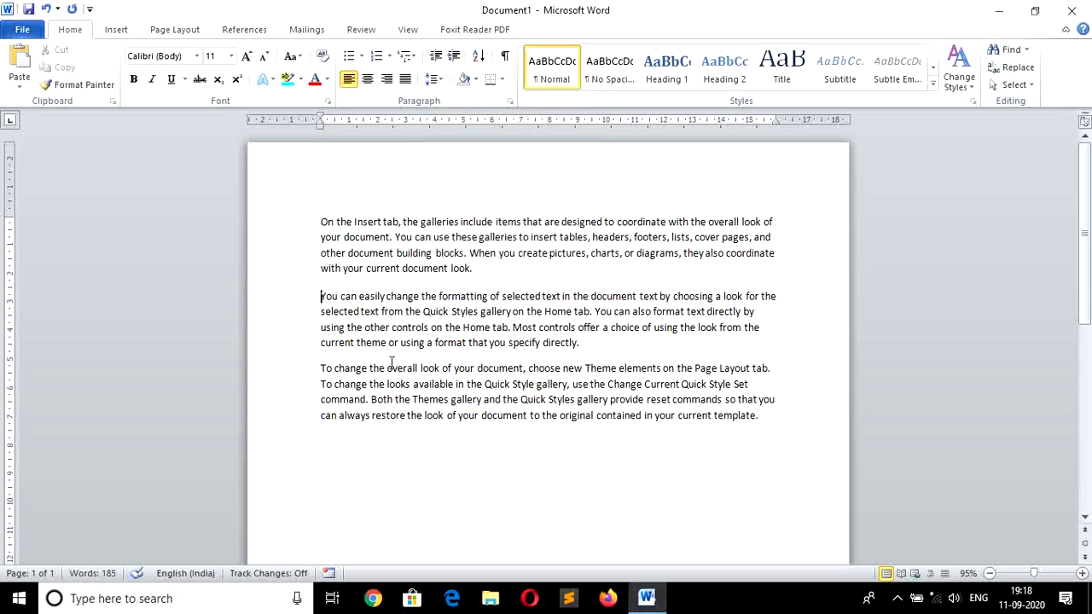
# Step: Shade the second paragraph blue from the Shading palette
pyautogui.click(478, 80)
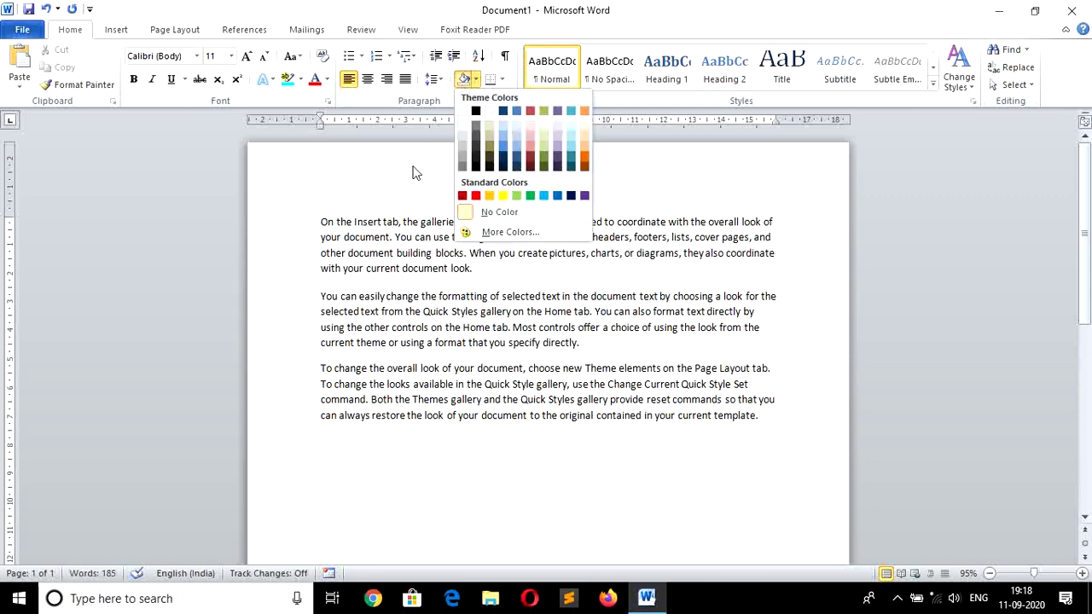
pyautogui.click(448, 90)
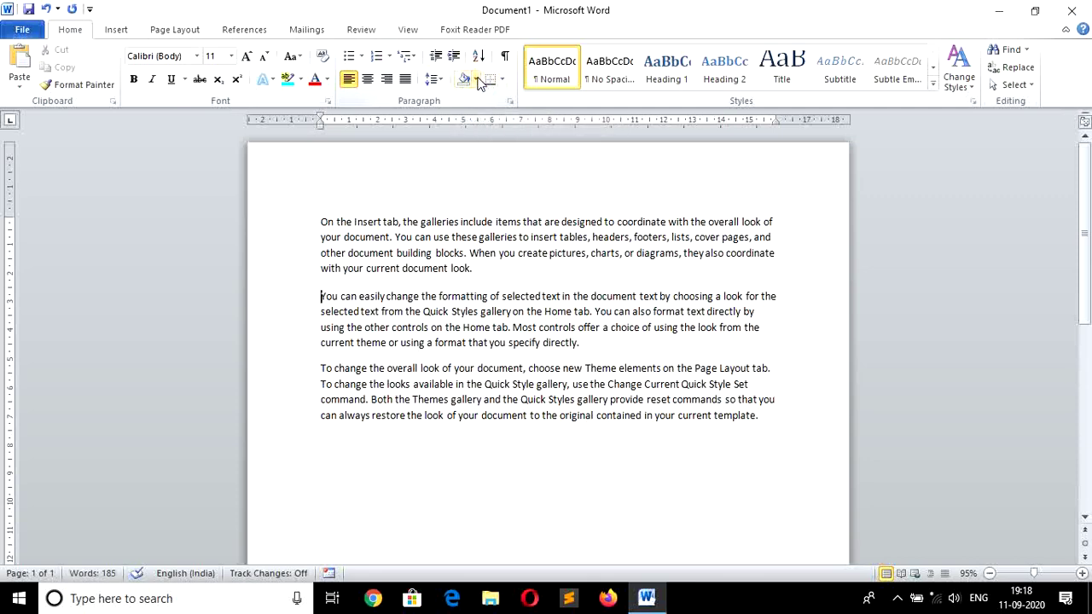
pyautogui.click(478, 80)
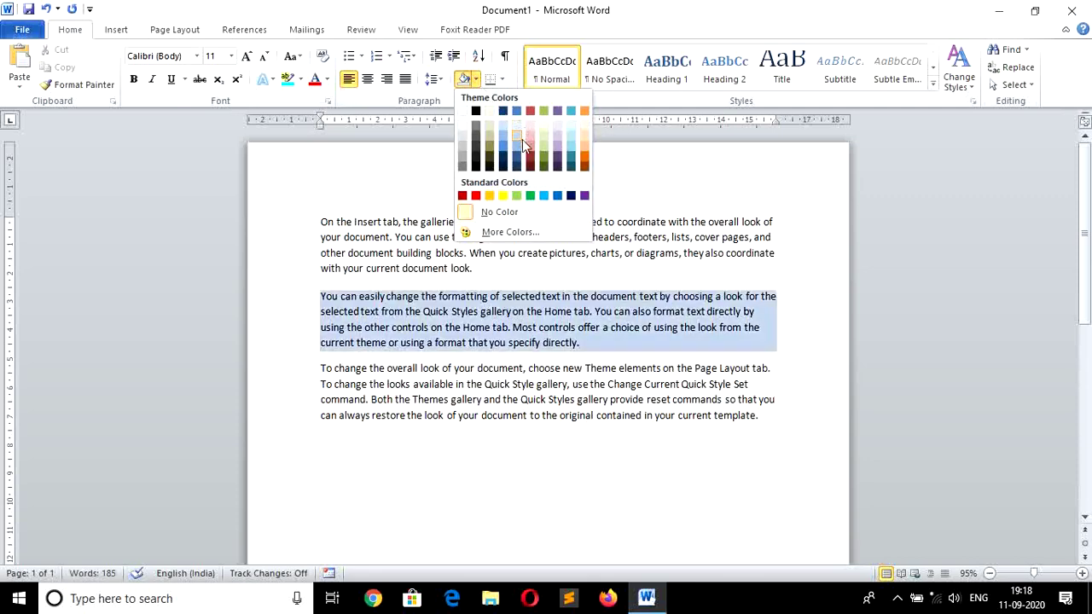
pyautogui.click(543, 195)
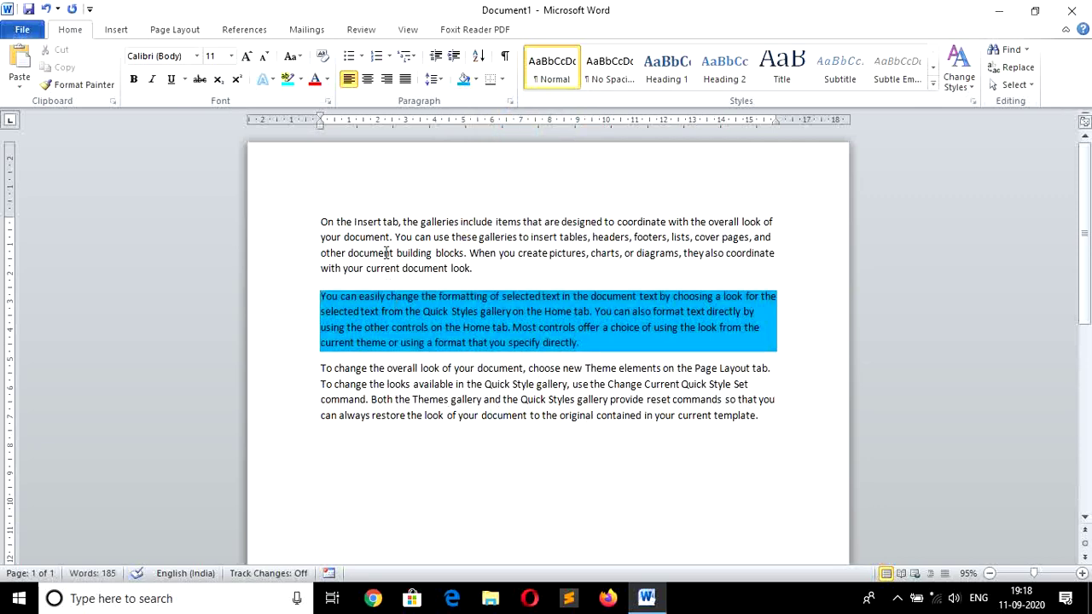
# Step: Try light orange shading on the first paragraph, then undo it, keeping the second blue
pyautogui.click(361, 238)
pyautogui.click(476, 79)
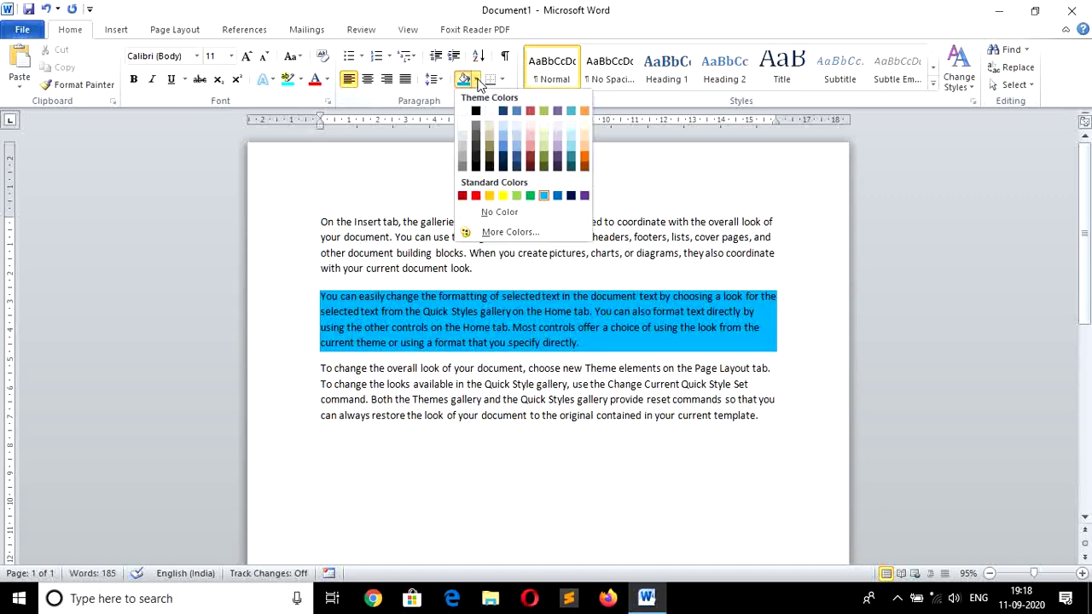
pyautogui.click(585, 152)
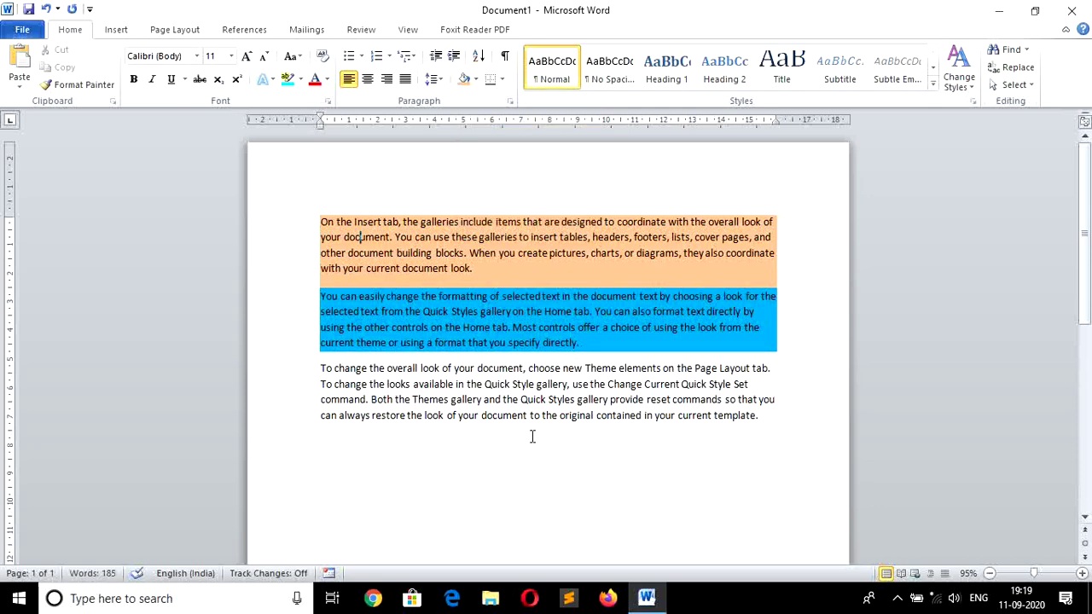
pyautogui.hotkey('ctrl', 'z')
pyautogui.hotkey('ctrl', 'z')
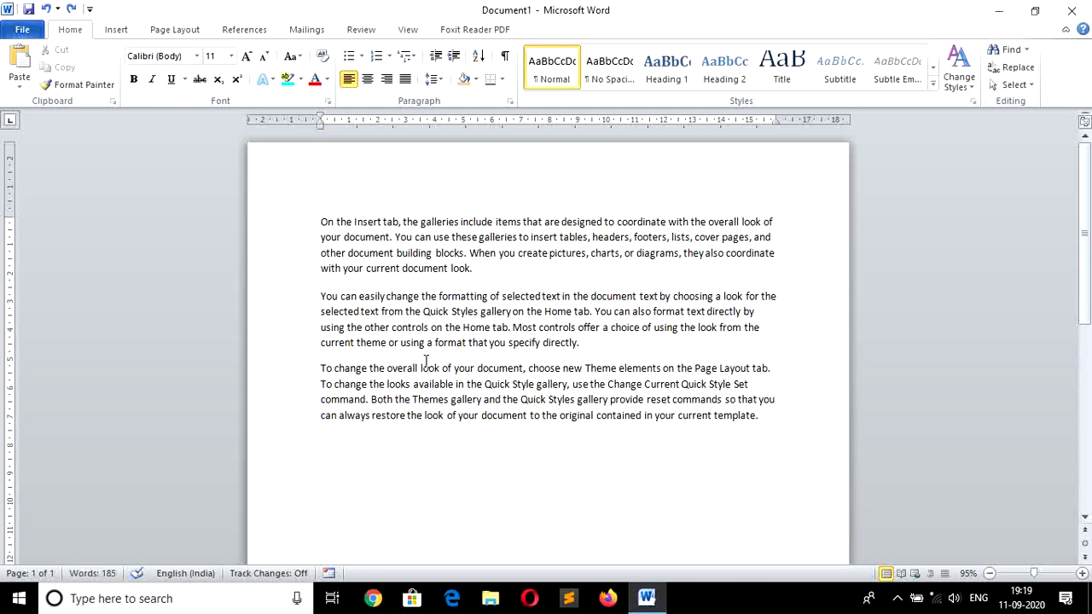
pyautogui.hotkey('ctrl', 'y')
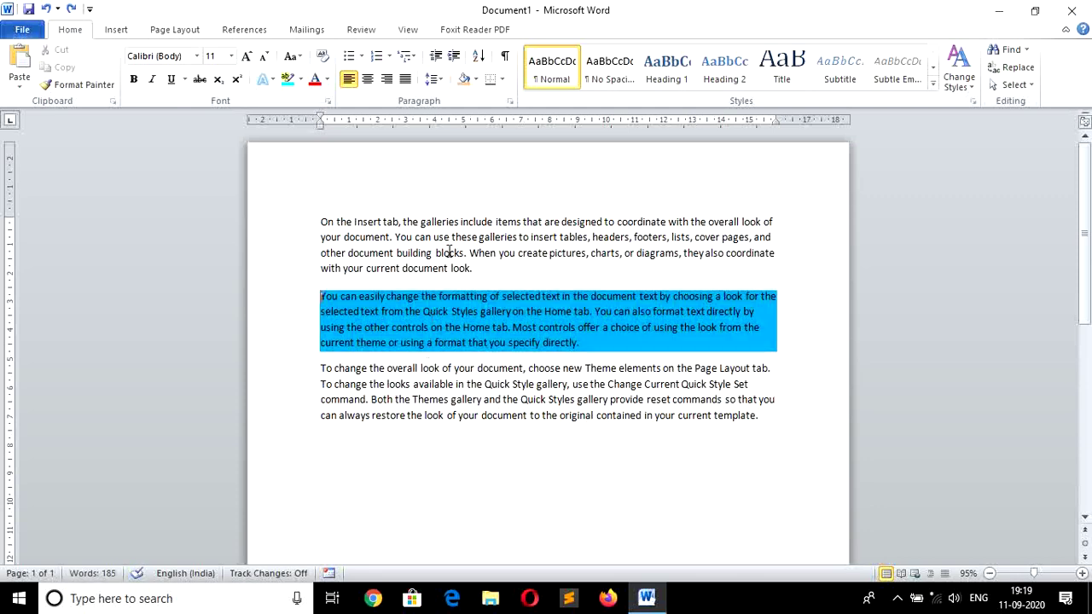
pyautogui.click(504, 82)
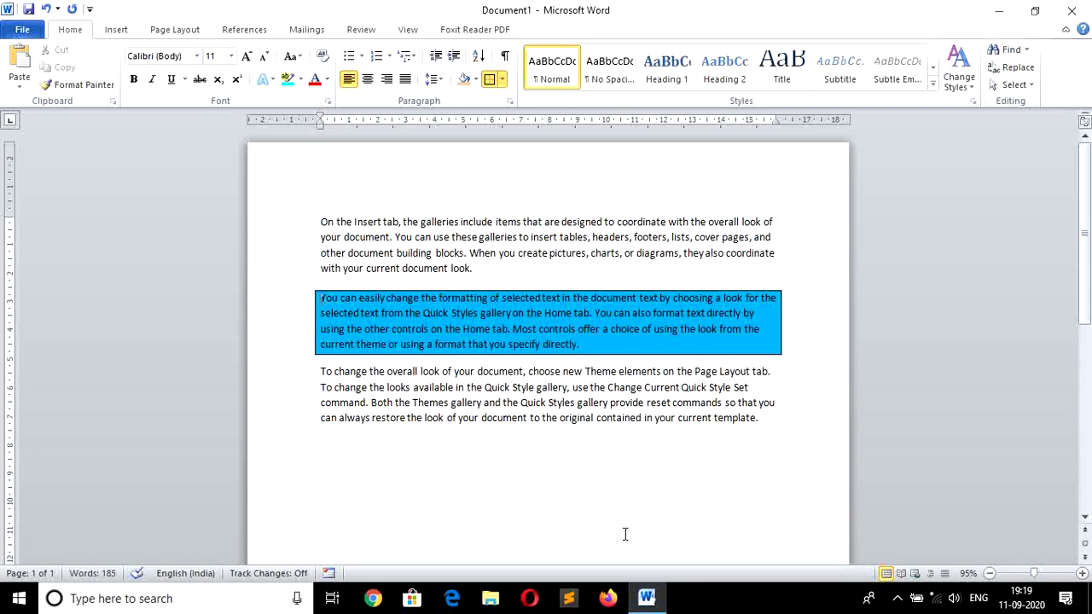
pyautogui.click(503, 80)
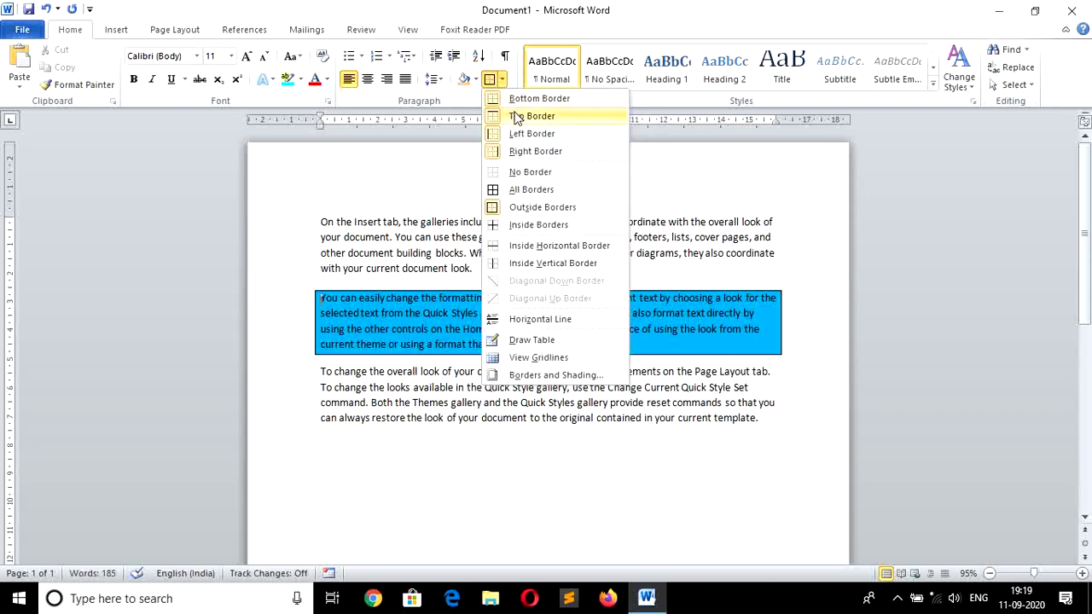
pyautogui.click(546, 175)
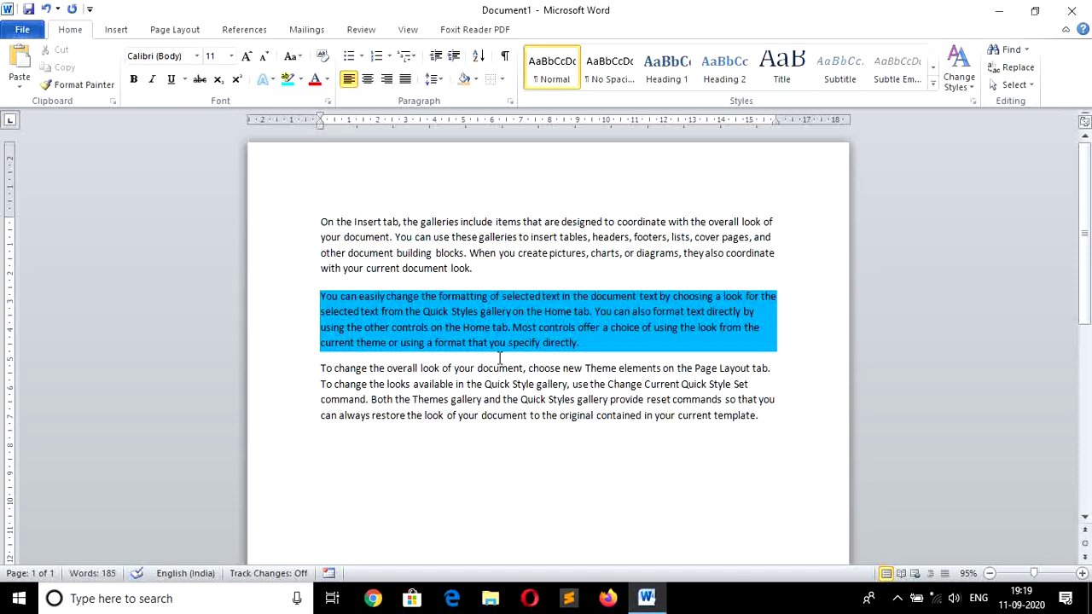
# Step: Apply the Normal style to all text and insert a 'Para1' line above the first paragraph
pyautogui.hotkey('ctrl', 'a')
pyautogui.click(553, 75)
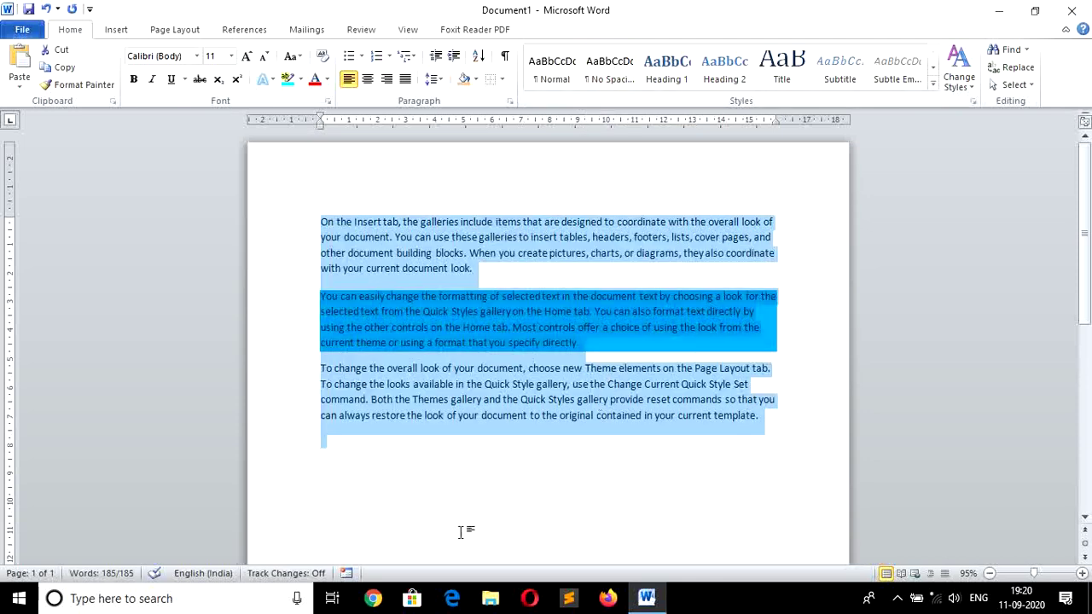
pyautogui.click(317, 225)
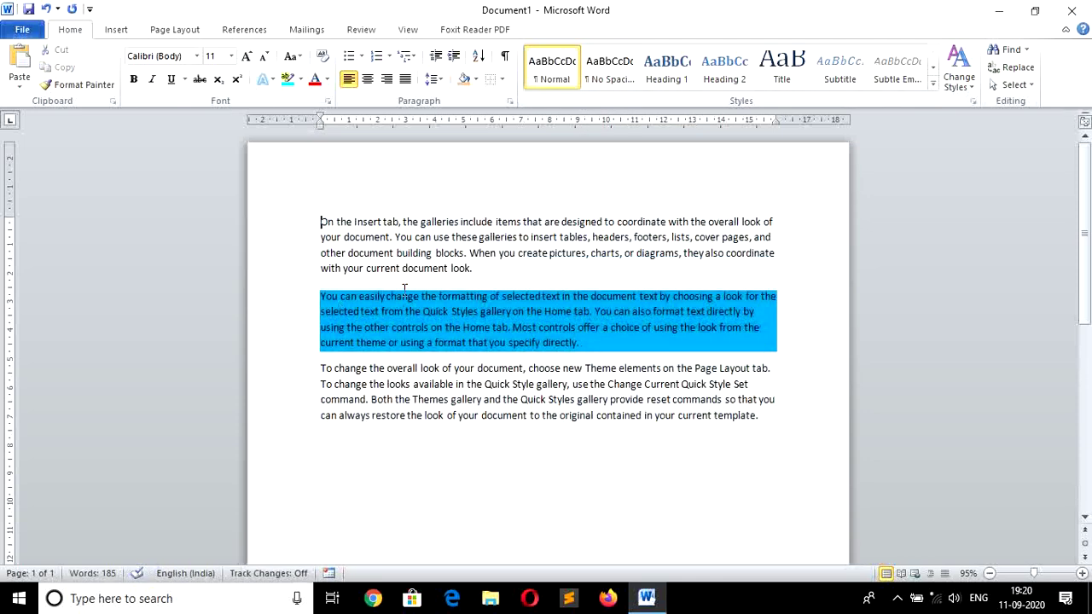
pyautogui.press('Return')
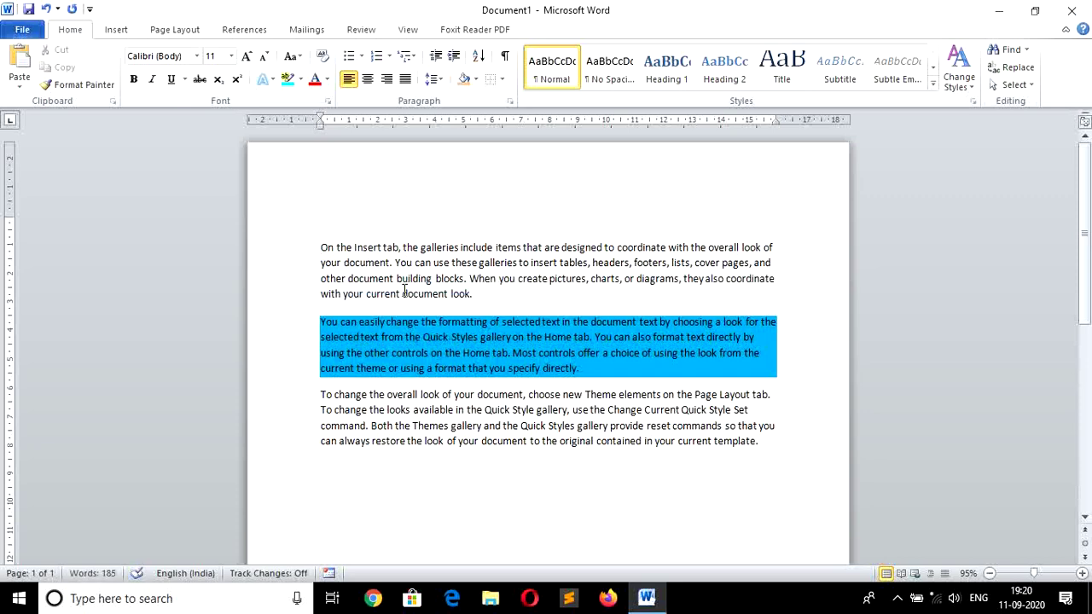
pyautogui.write('Para')
pyautogui.write('1')
# Step: Select the Para1 line and try Heading 1 through Heading 5 on it
pyautogui.moveTo(418, 353); pyautogui.dragTo(288, 230)
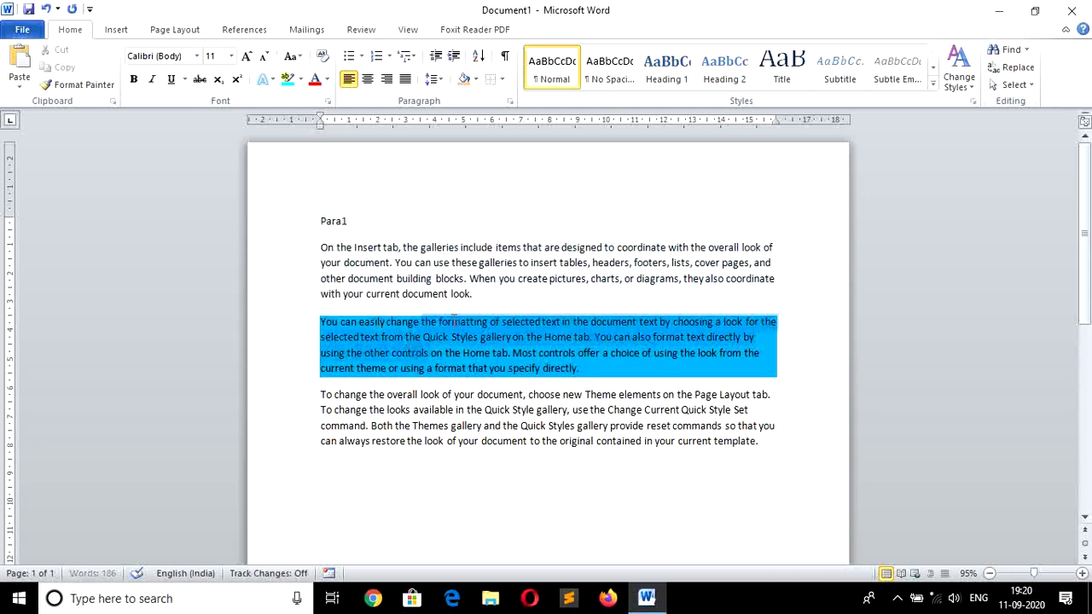
pyautogui.click(466, 322)
pyautogui.click(288, 224)
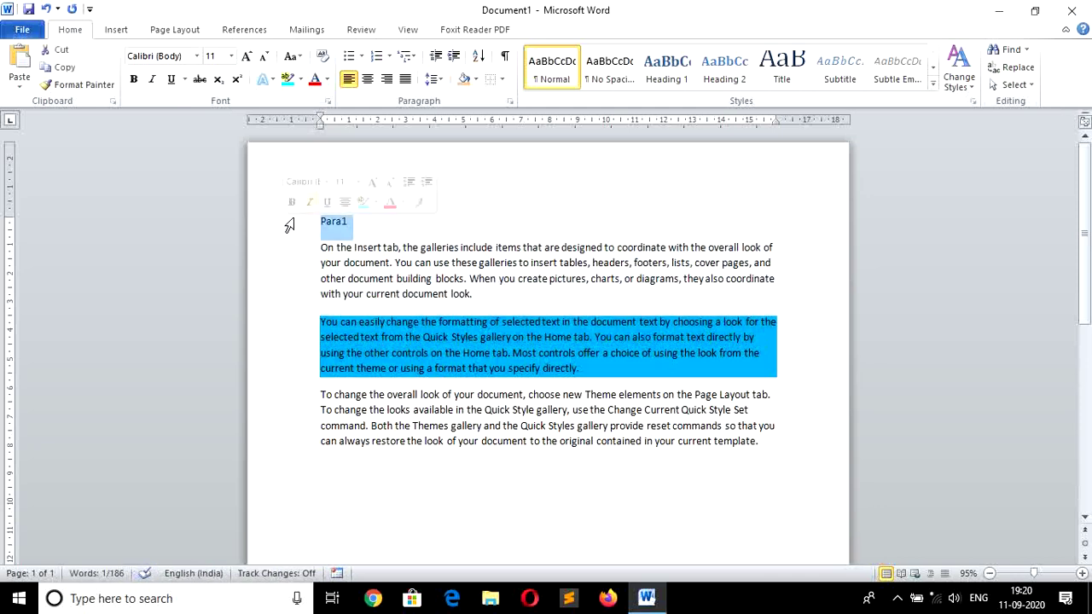
pyautogui.click(667, 69)
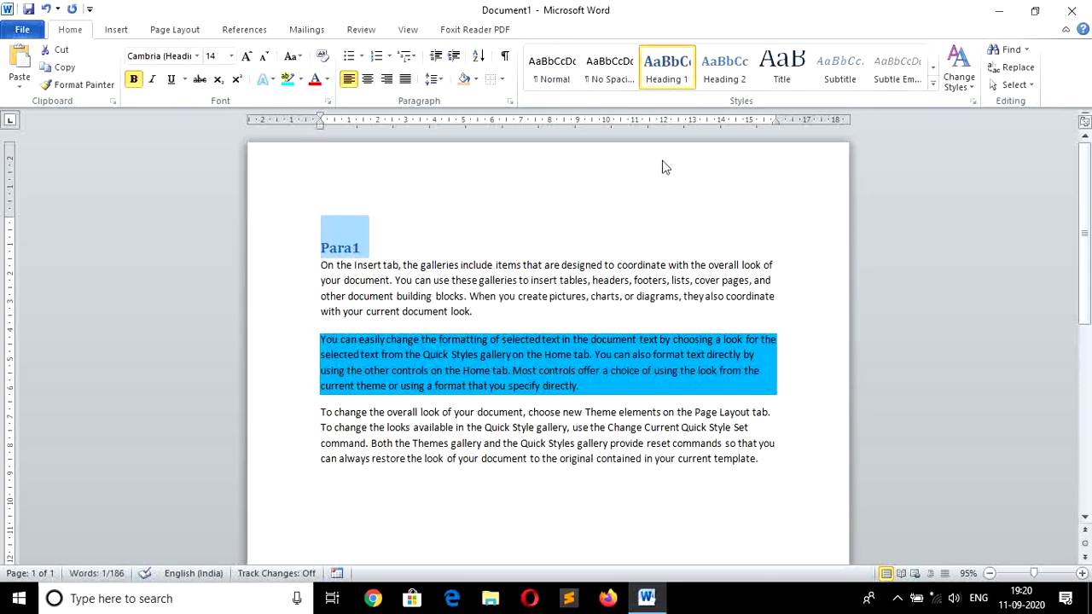
pyautogui.click(719, 63)
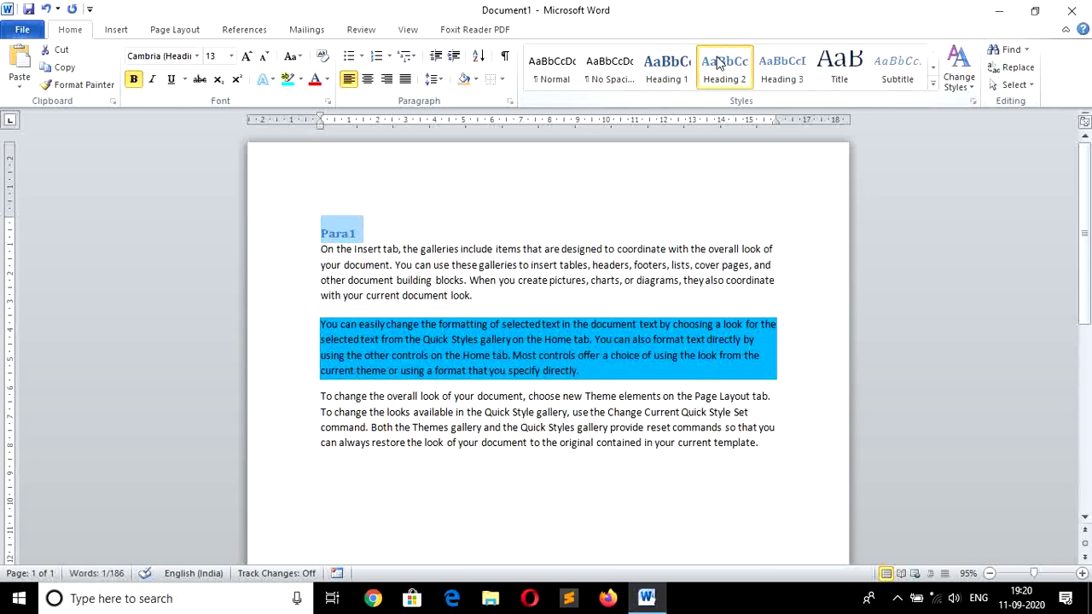
pyautogui.click(777, 69)
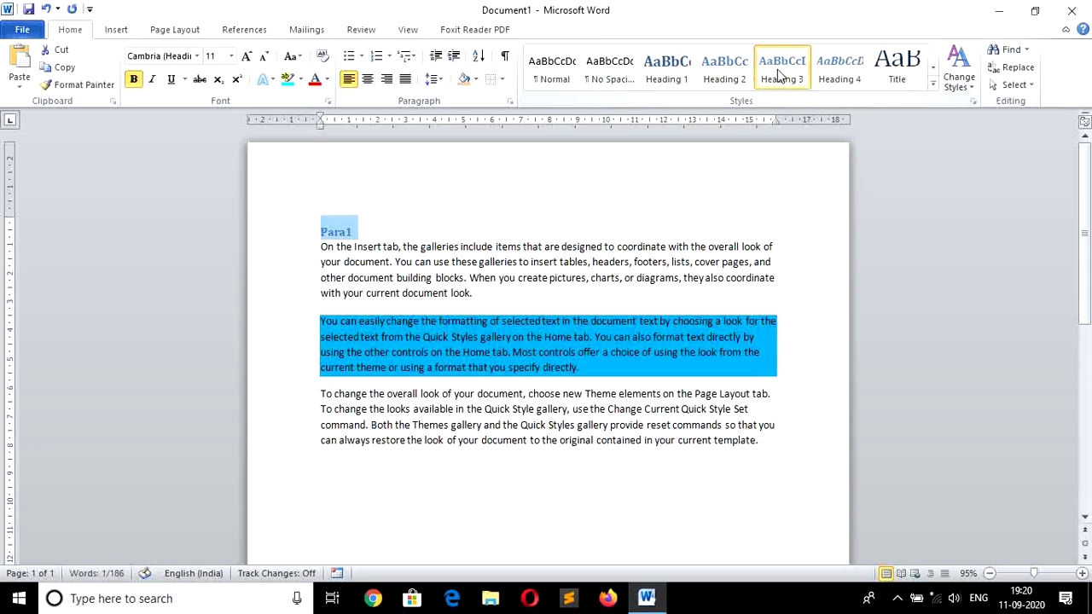
pyautogui.click(844, 83)
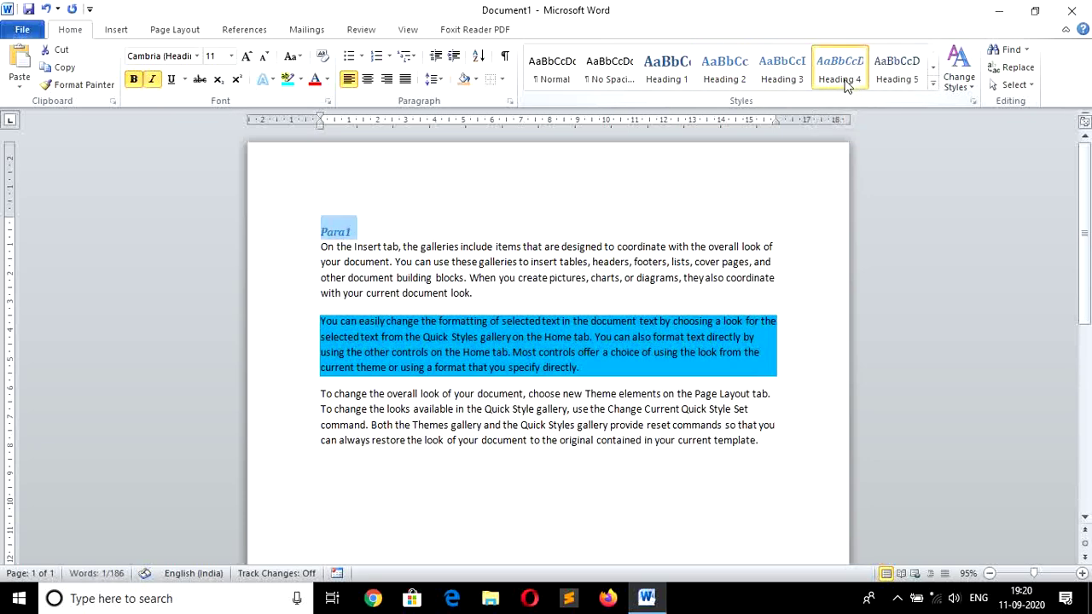
pyautogui.click(899, 74)
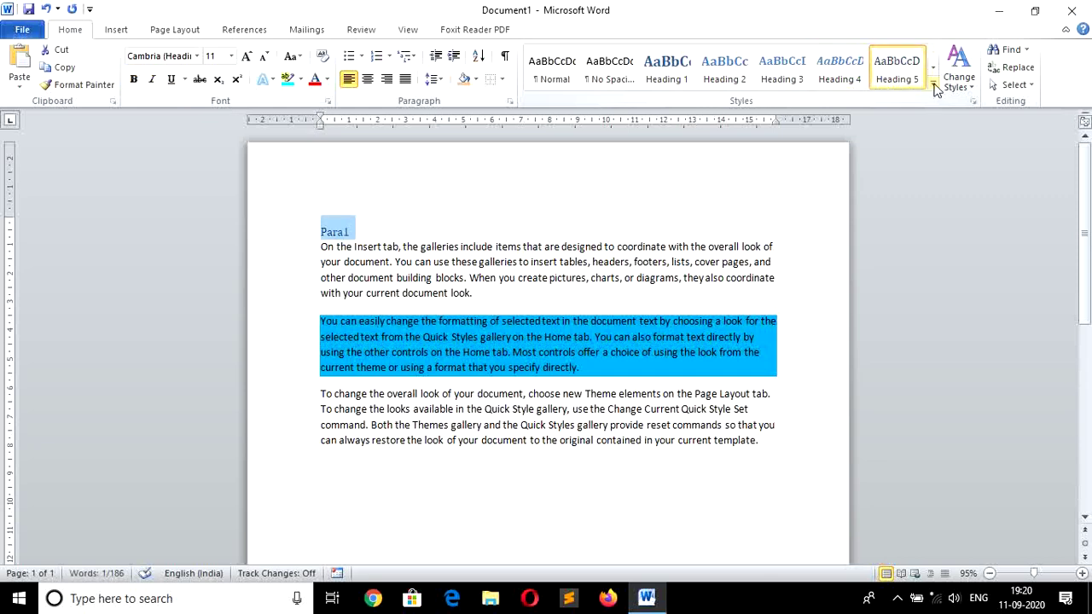
# Step: Apply Heading 6 from the full style gallery, then settle on the Subtitle style
pyautogui.click(932, 84)
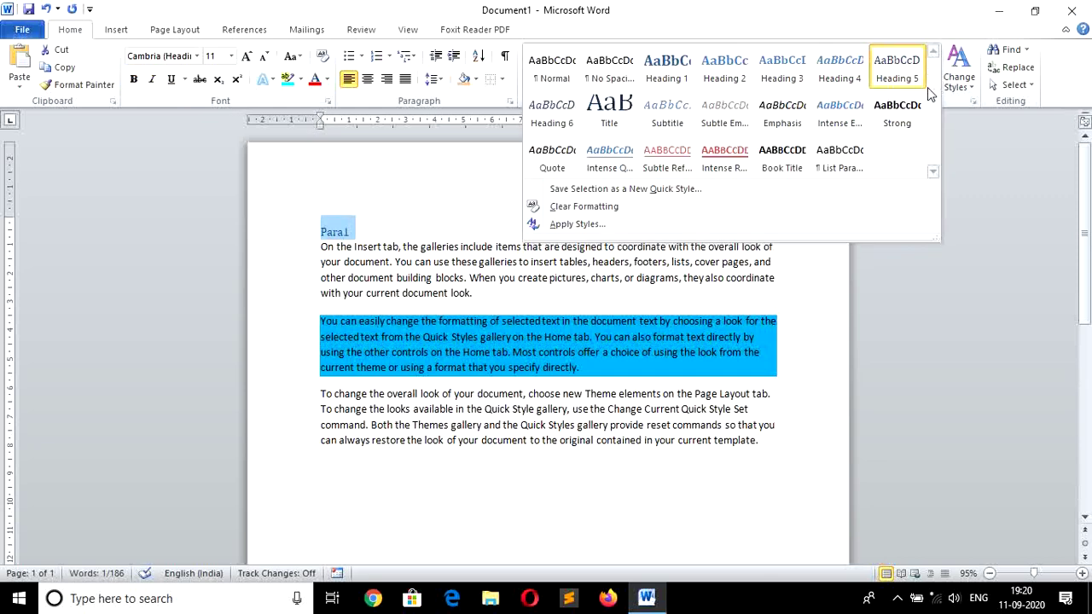
pyautogui.click(555, 122)
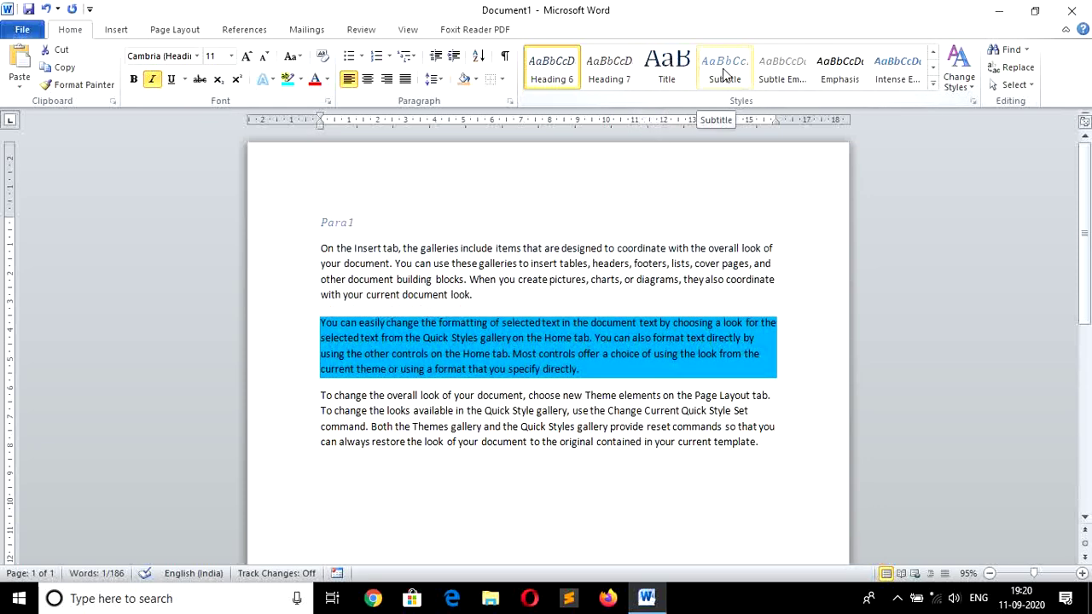
pyautogui.click(724, 72)
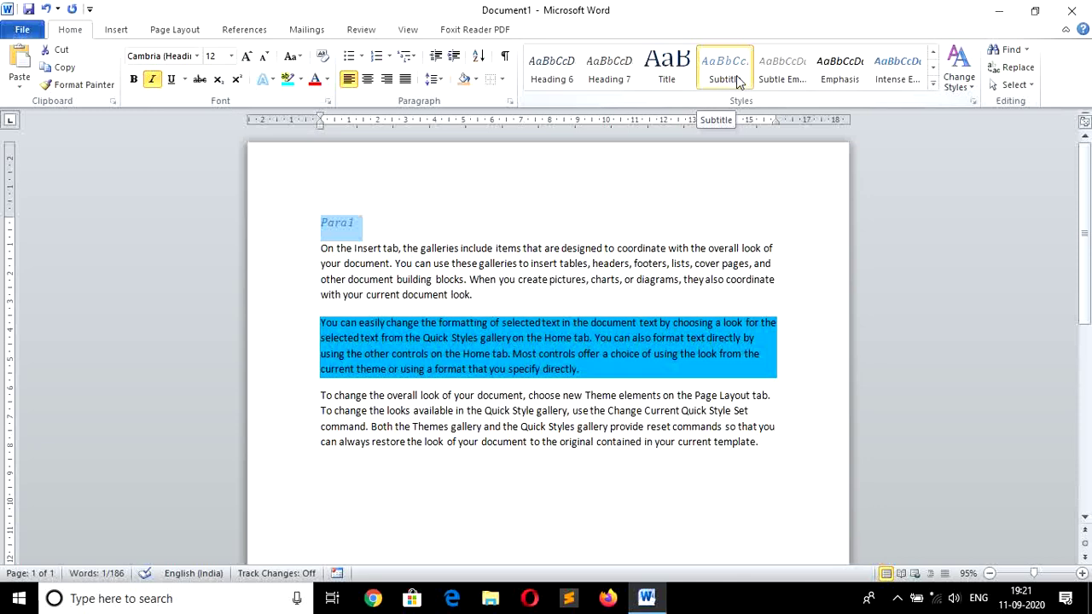
pyautogui.click(738, 81)
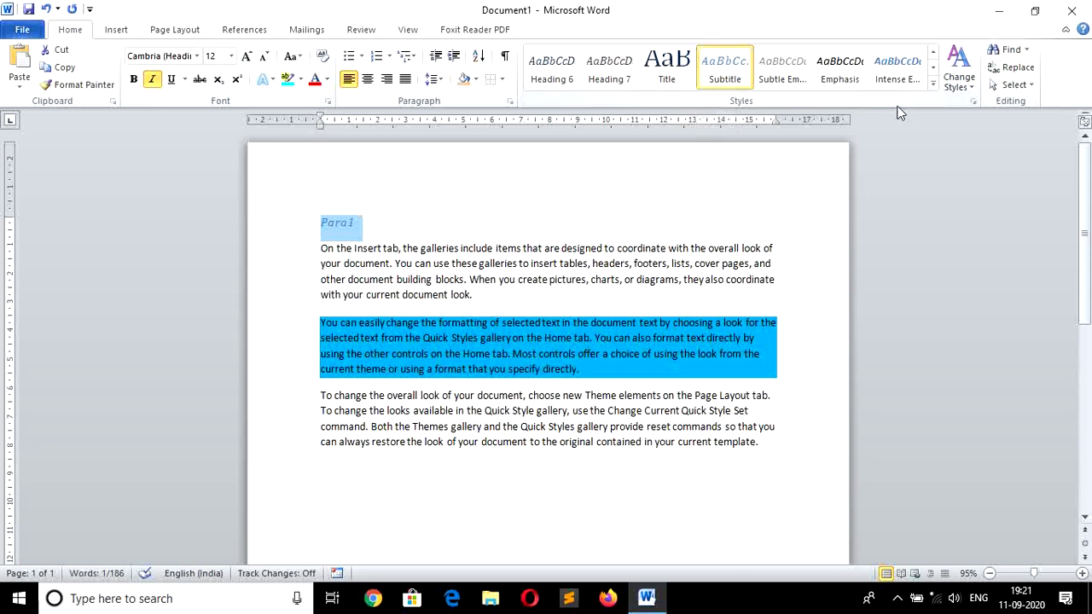
# Step: Apply the Word 2003 style set to the document
pyautogui.click(968, 89)
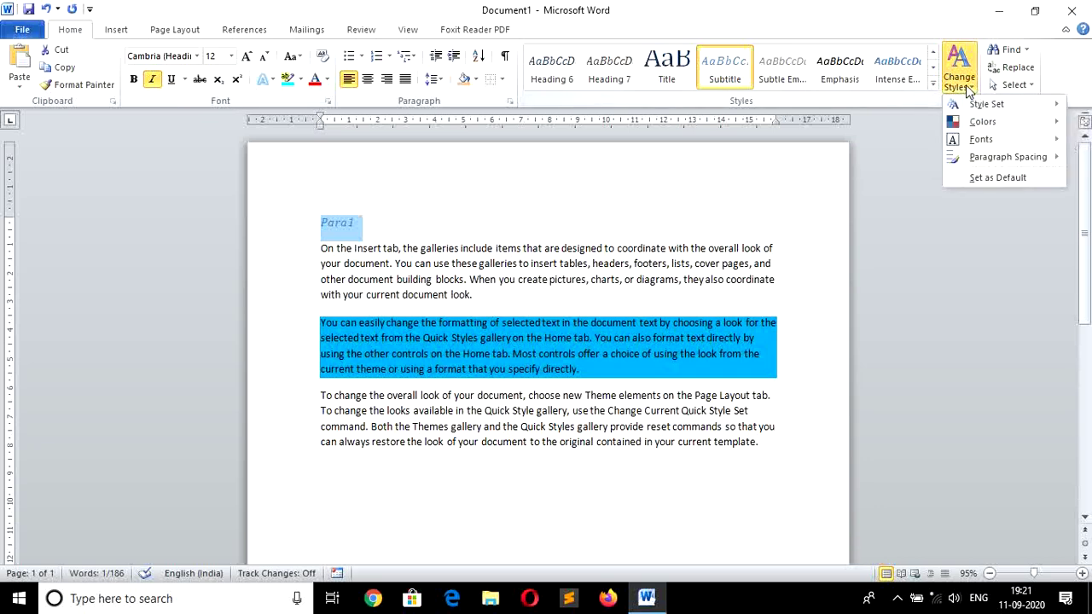
pyautogui.moveTo(981, 104)
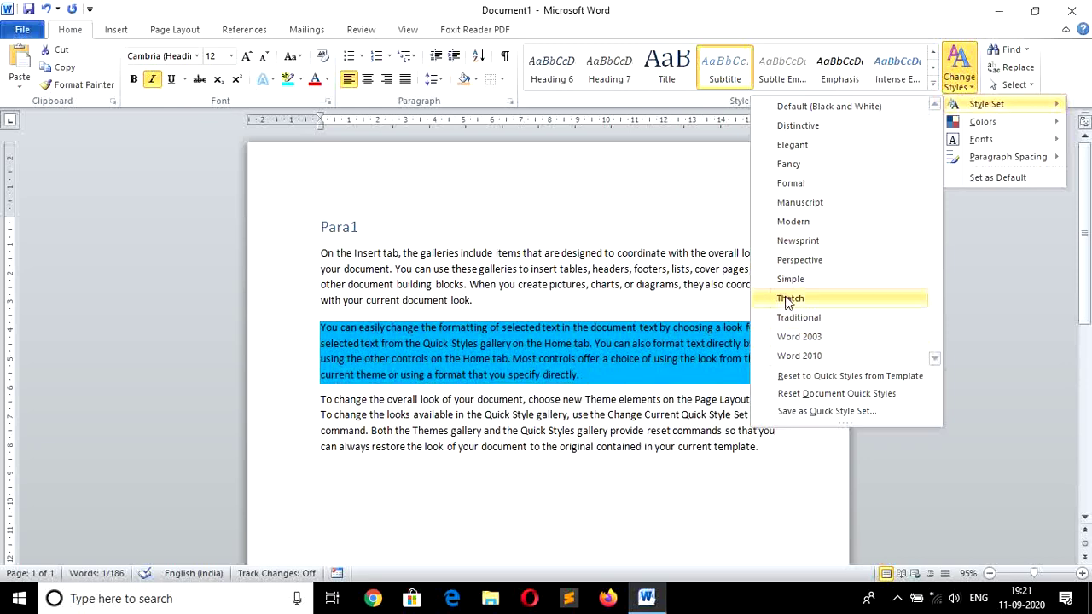
pyautogui.click(794, 336)
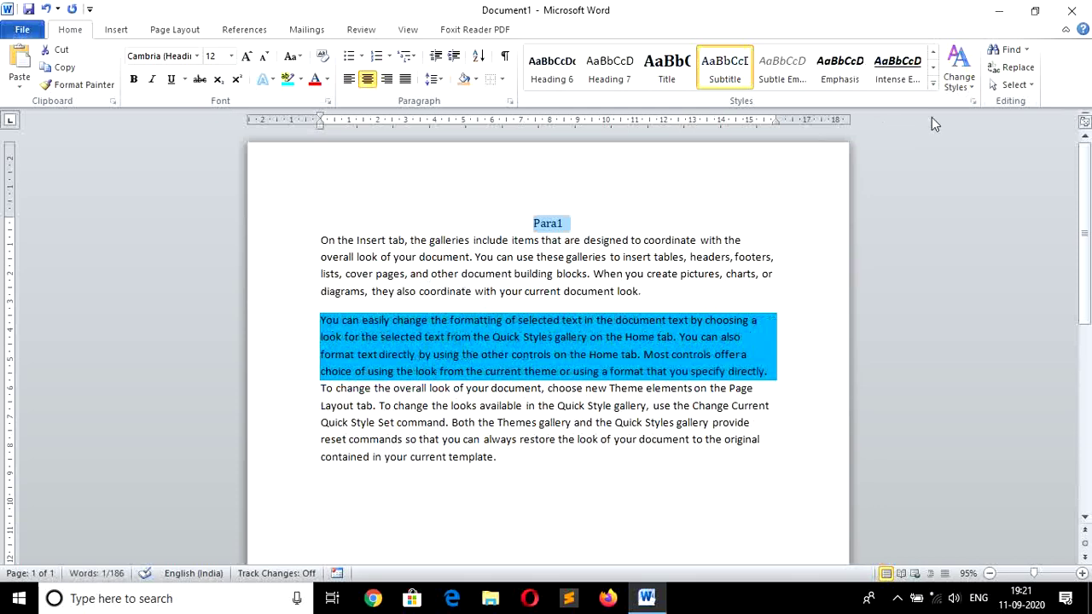
# Step: Switch the theme colours to Equity, leaving the theme fonts unchanged, and deselect Para1
pyautogui.click(973, 89)
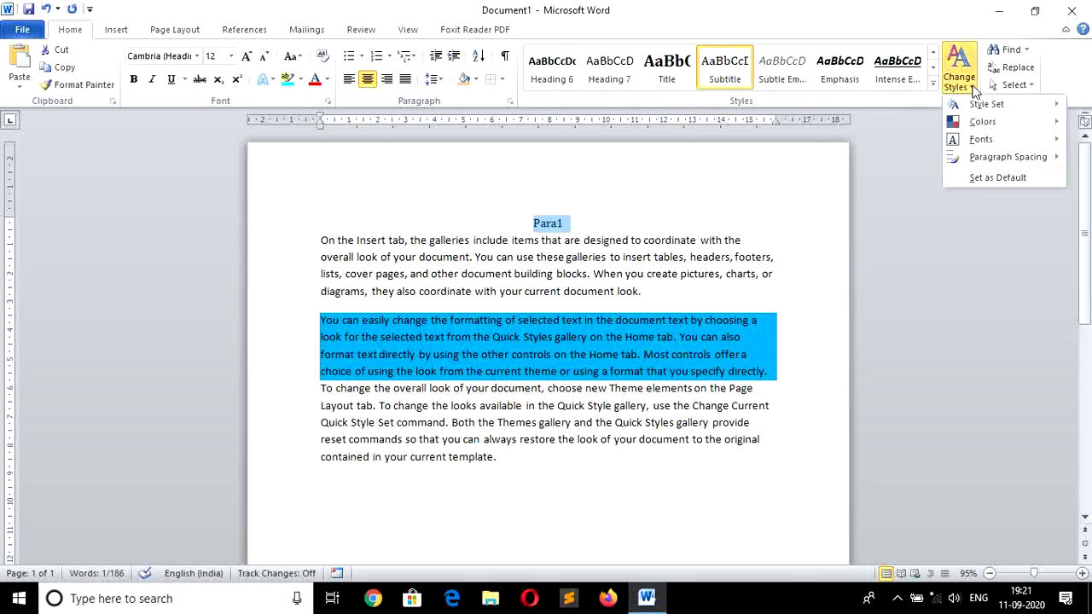
pyautogui.click(1008, 126)
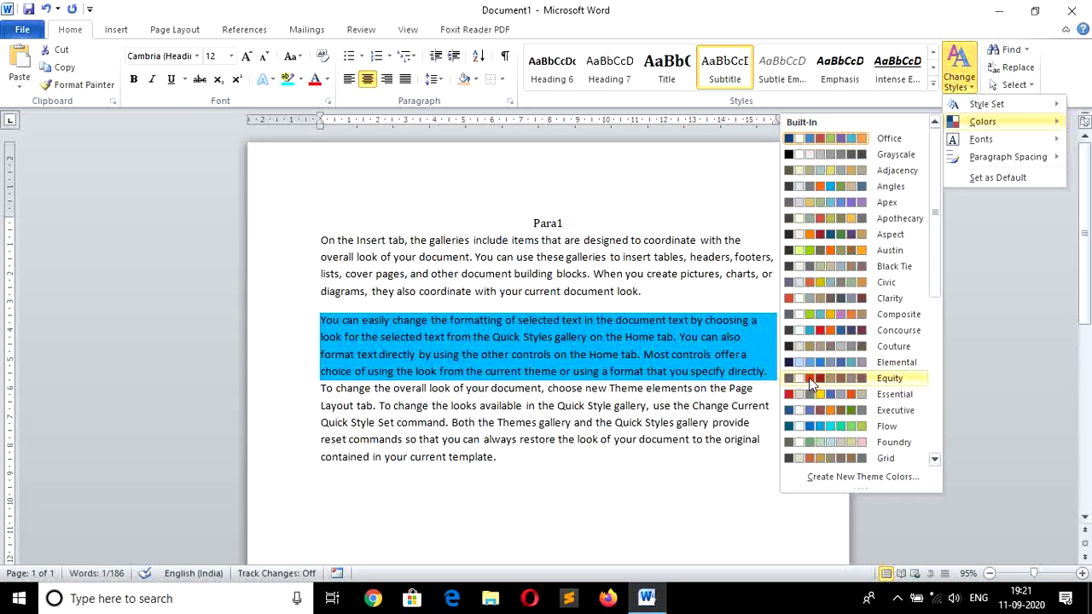
pyautogui.click(810, 384)
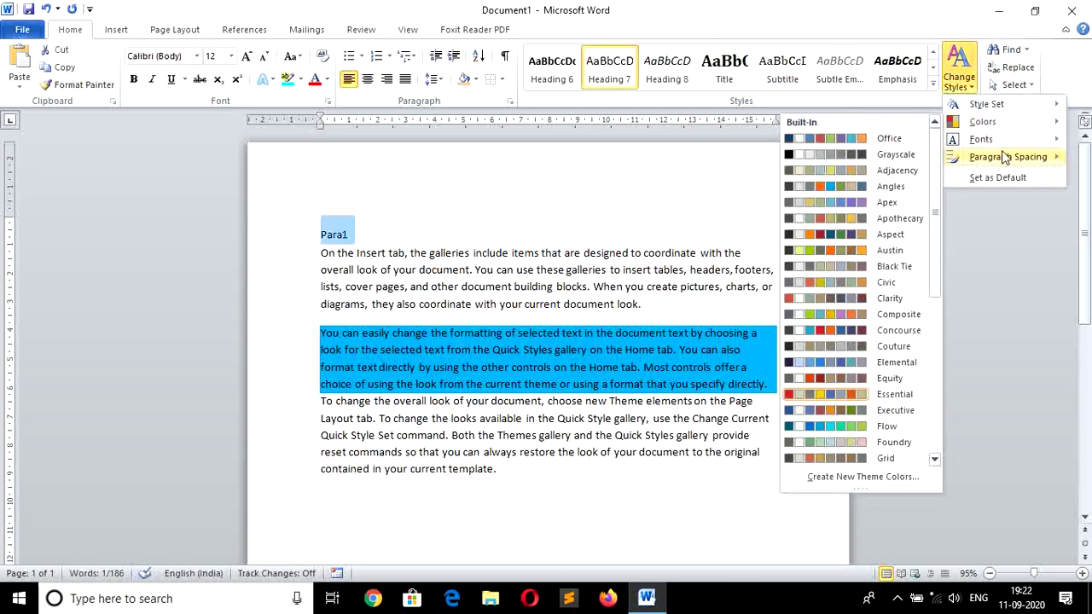
pyautogui.moveTo(1003, 158)
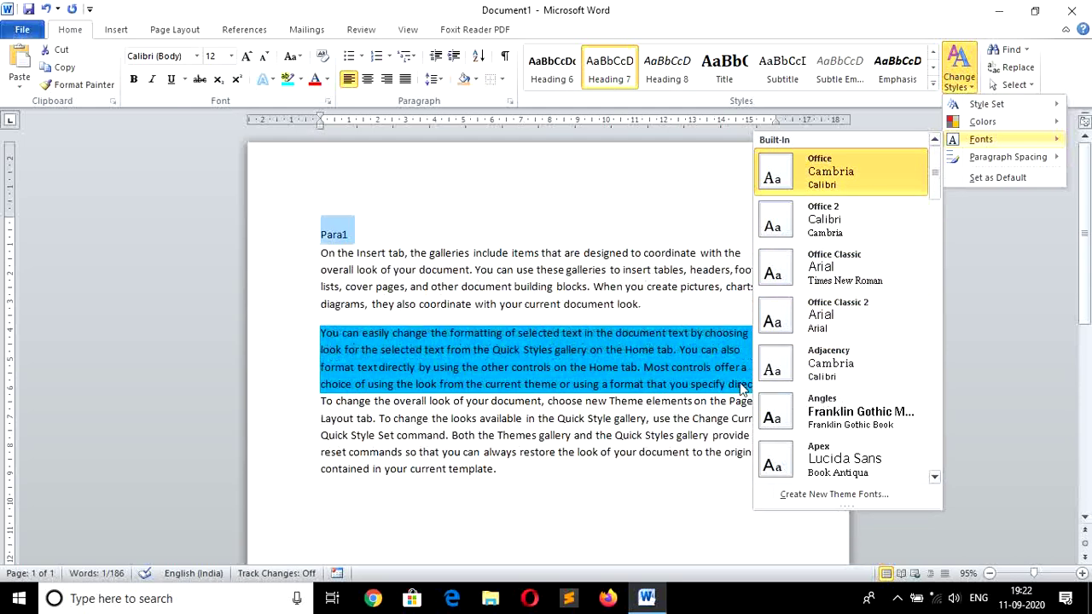
pyautogui.click(435, 464)
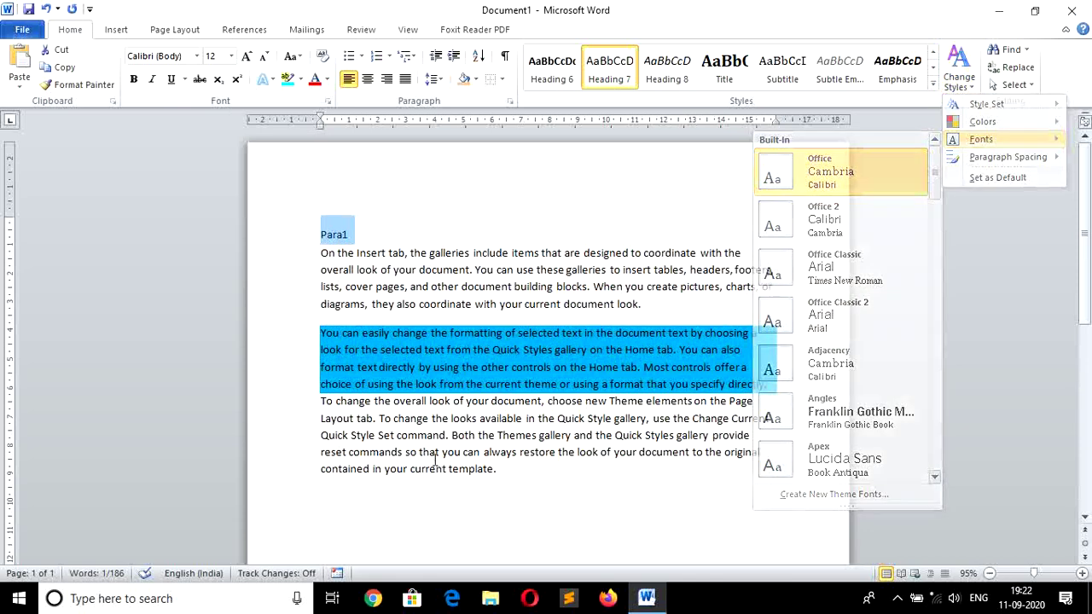
pyautogui.click(636, 520)
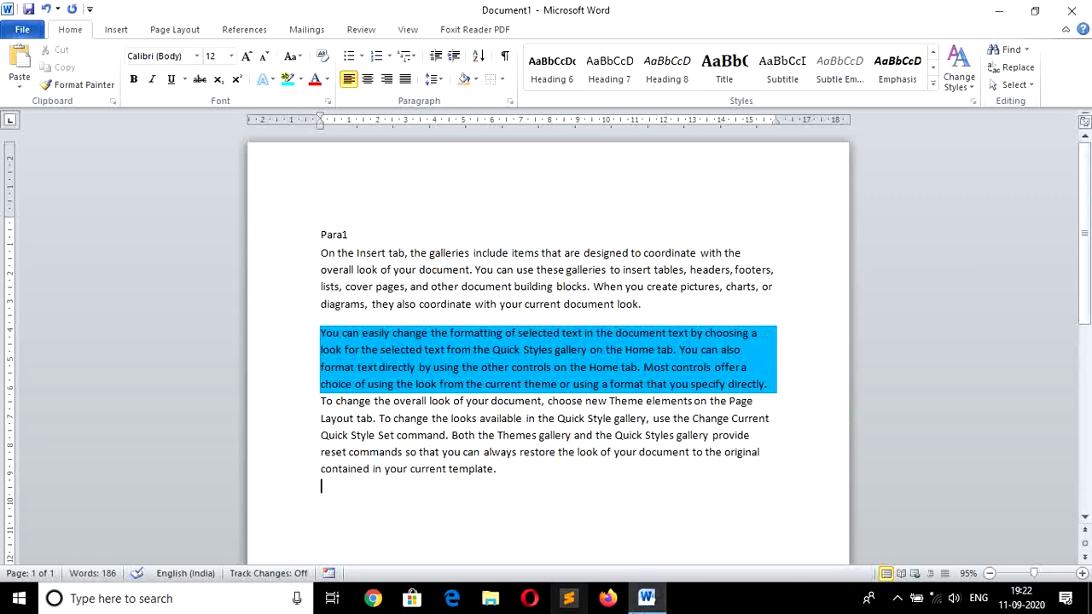
pyautogui.click(281, 339)
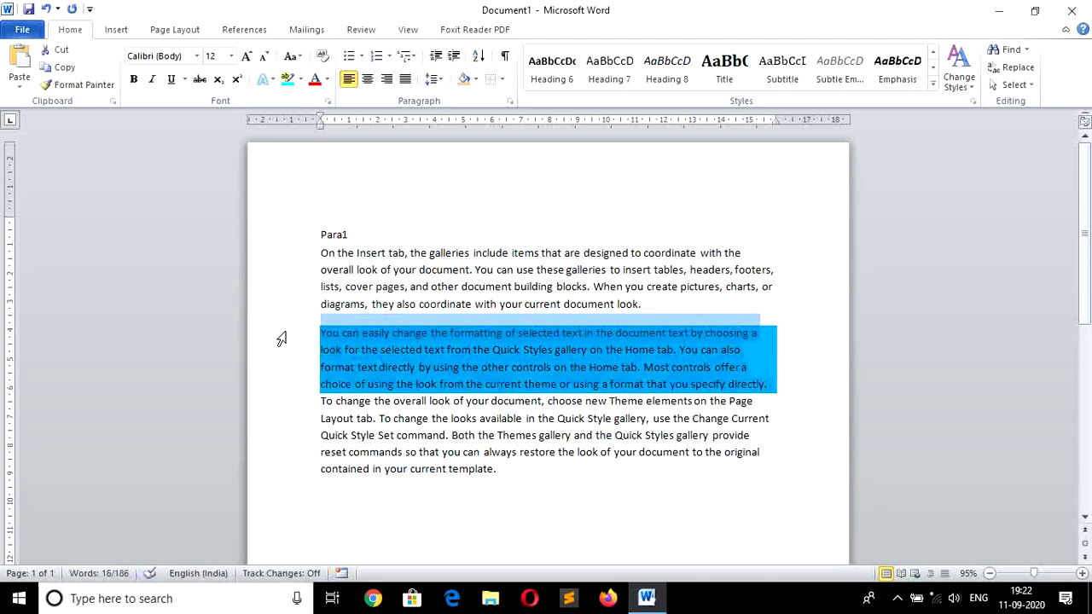
pyautogui.click(475, 80)
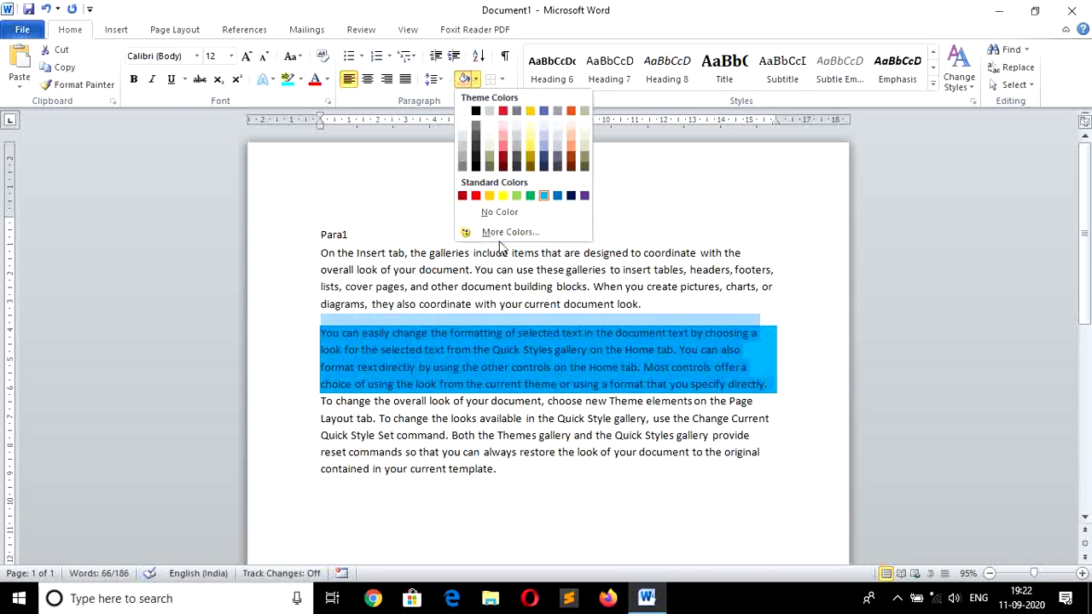
pyautogui.click(512, 207)
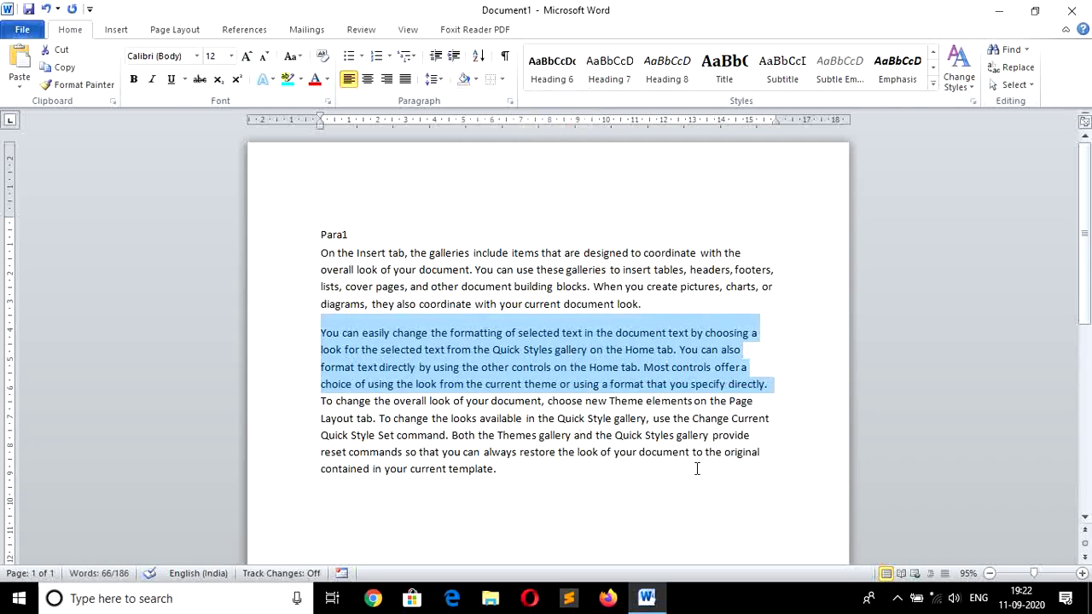
pyautogui.click(779, 389)
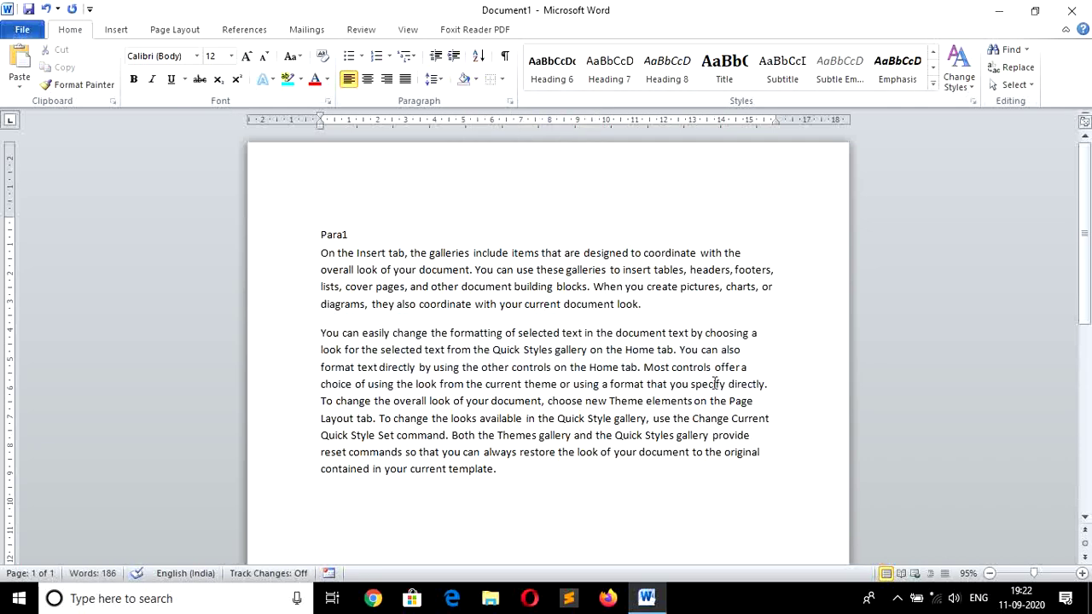
pyautogui.click(437, 79)
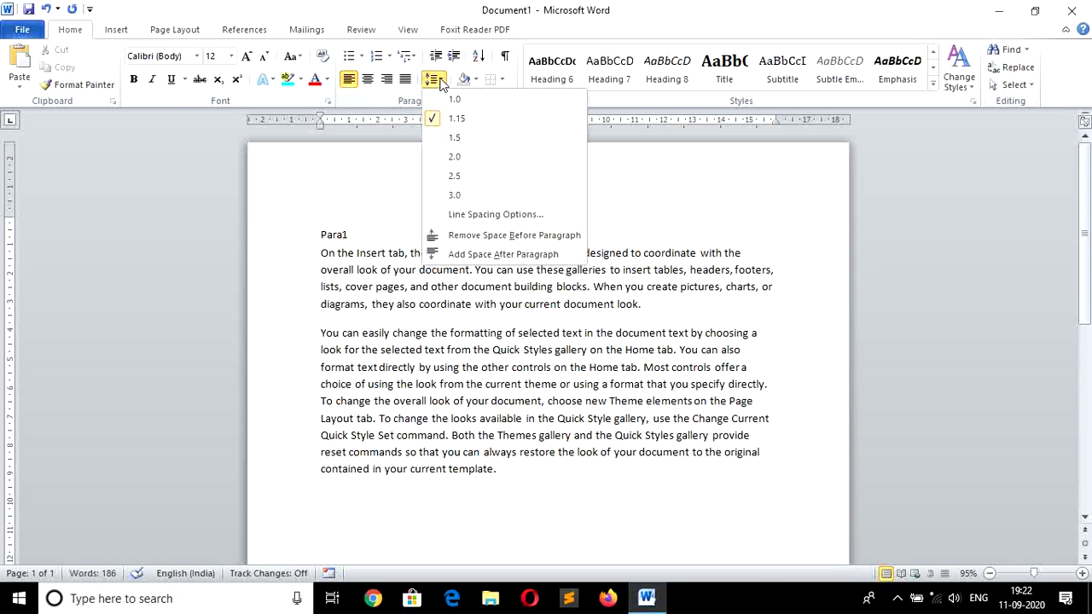
pyautogui.click(503, 254)
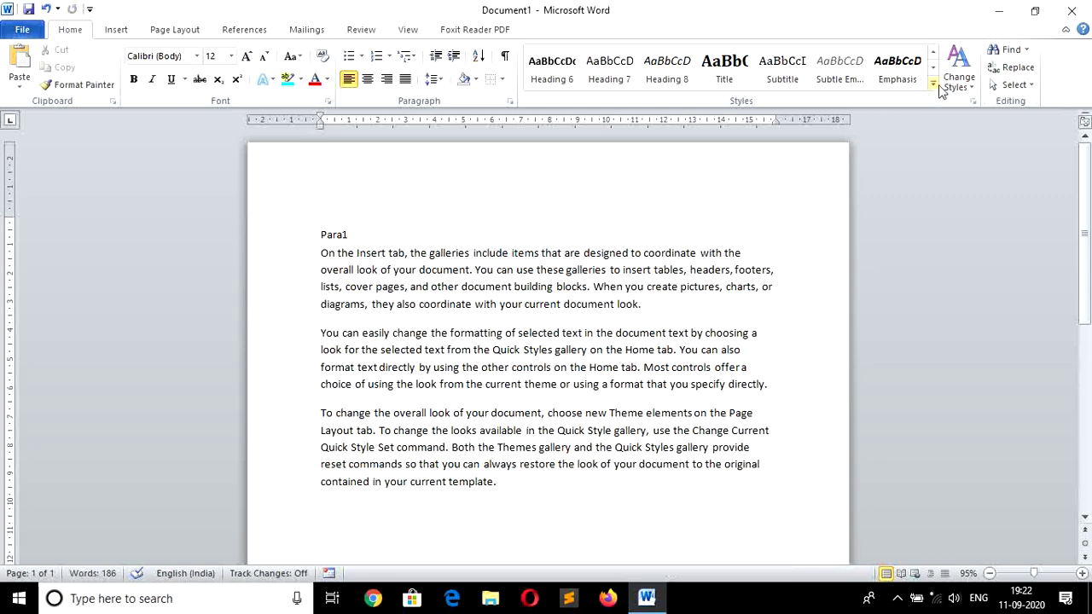
# Step: Search the document for 'chang' in the Navigation pane
pyautogui.click(1010, 50)
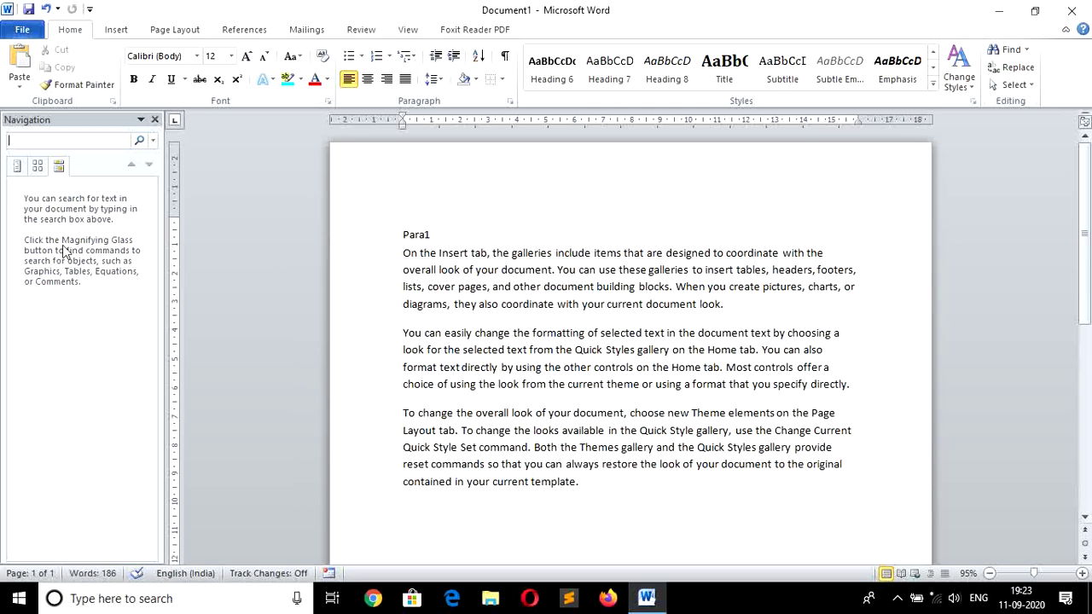
pyautogui.write('cha')
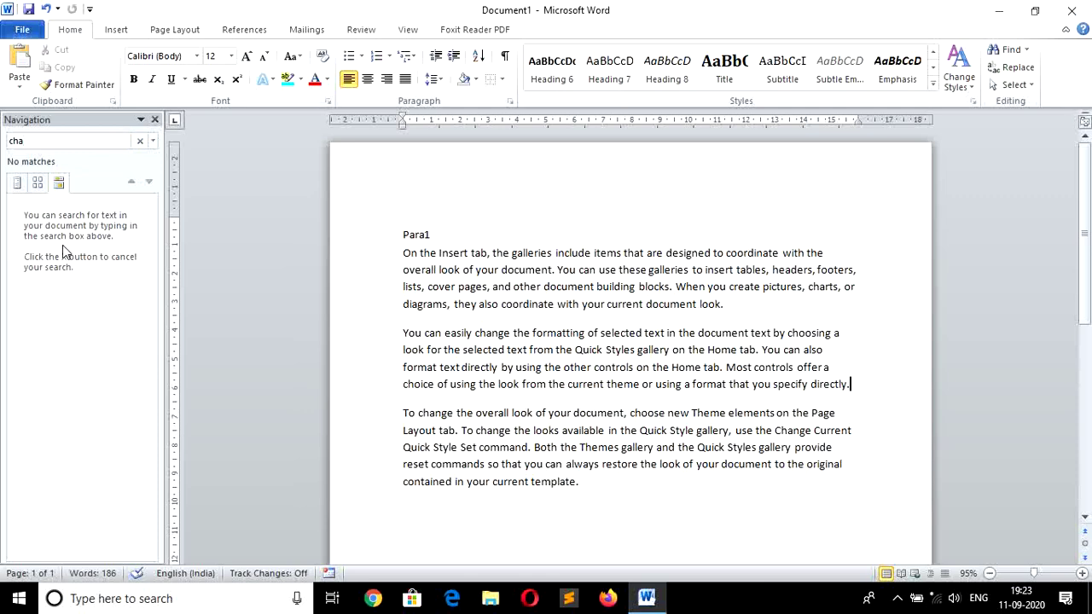
pyautogui.write('nge')
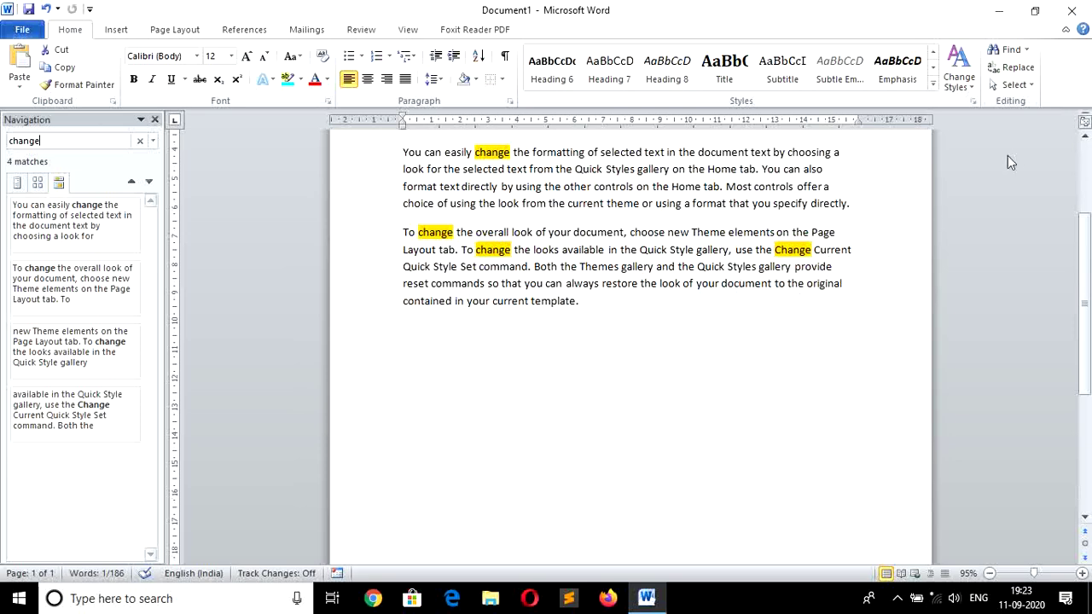
# Step: Replace 'change' with 'convert' one match at a time, then Replace All, confirming the prompts
pyautogui.click(1022, 71)
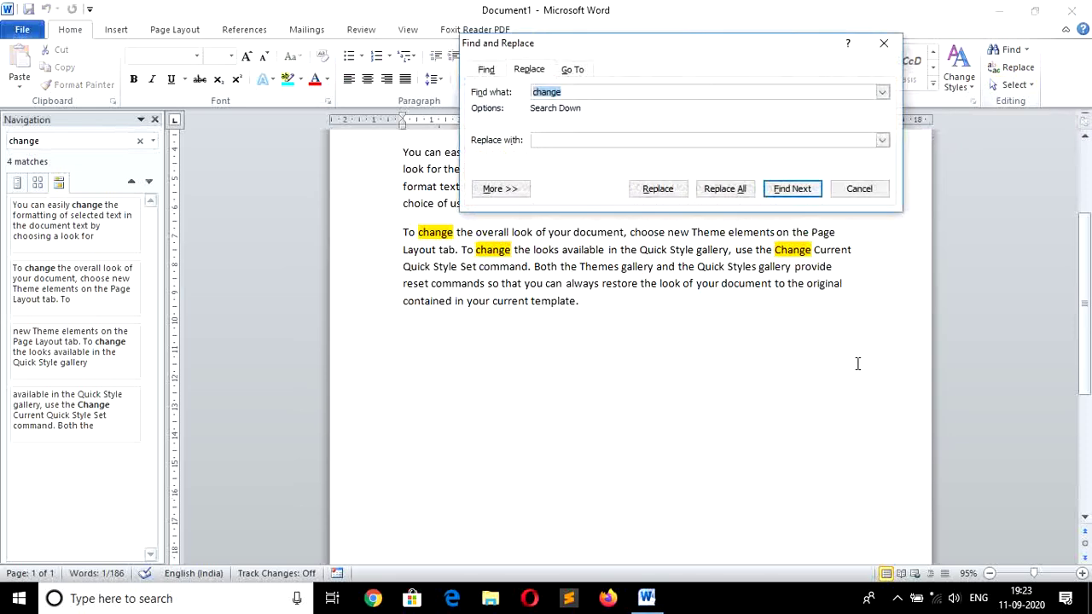
pyautogui.click(586, 139)
pyautogui.moveTo(664, 51); pyautogui.dragTo(695, 357)
pyautogui.write('convert')
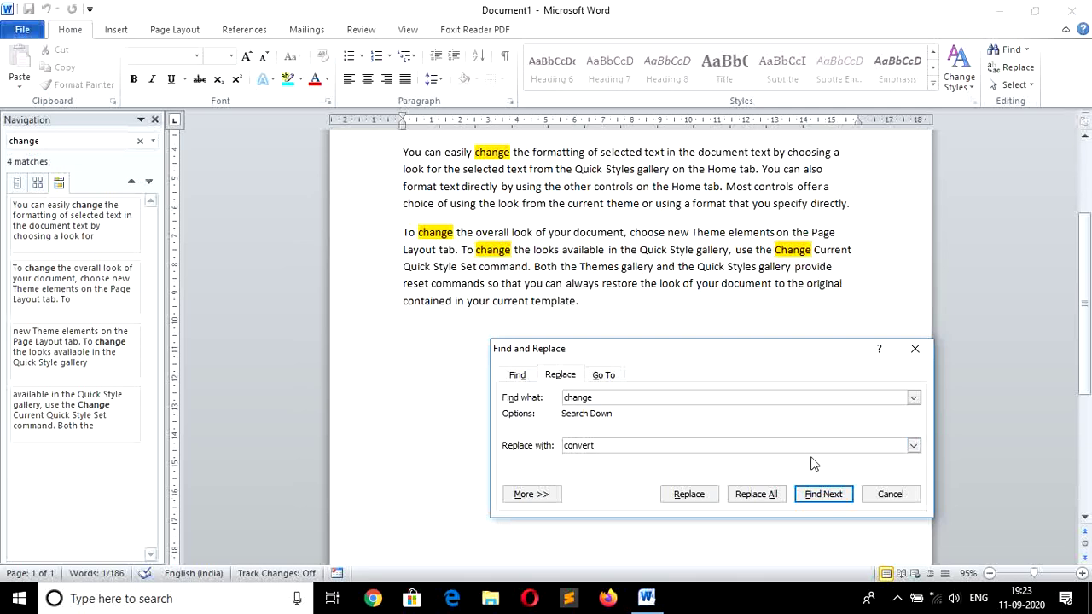
pyautogui.click(820, 499)
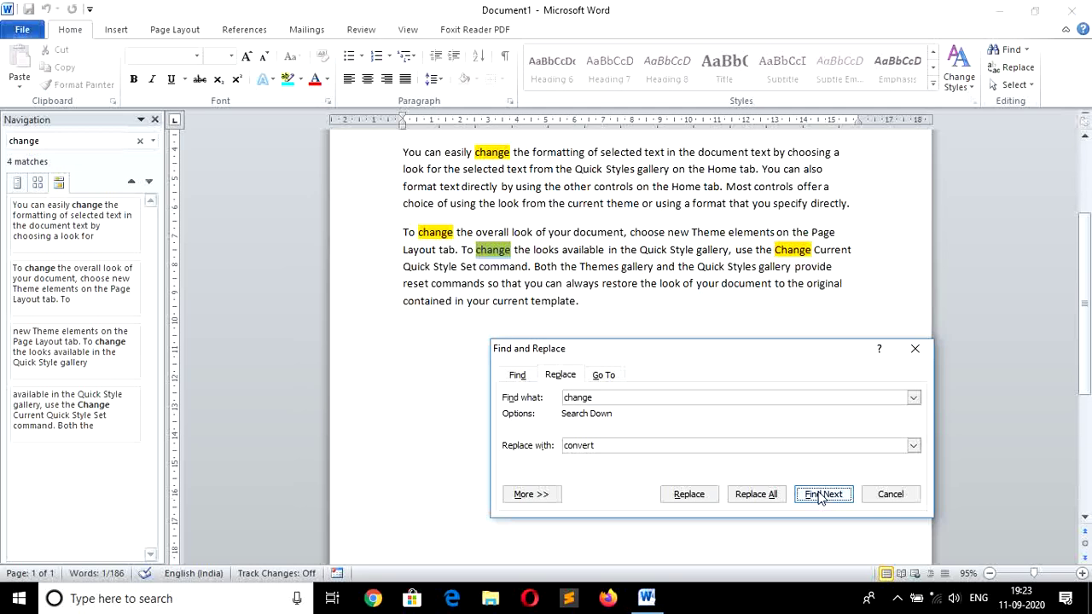
pyautogui.click(690, 496)
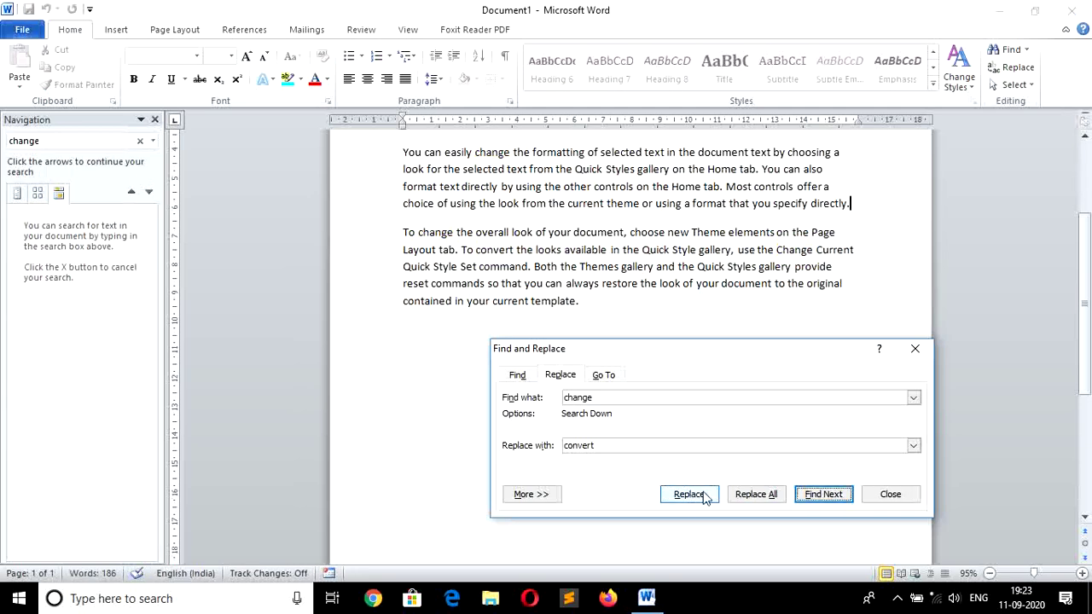
pyautogui.click(829, 498)
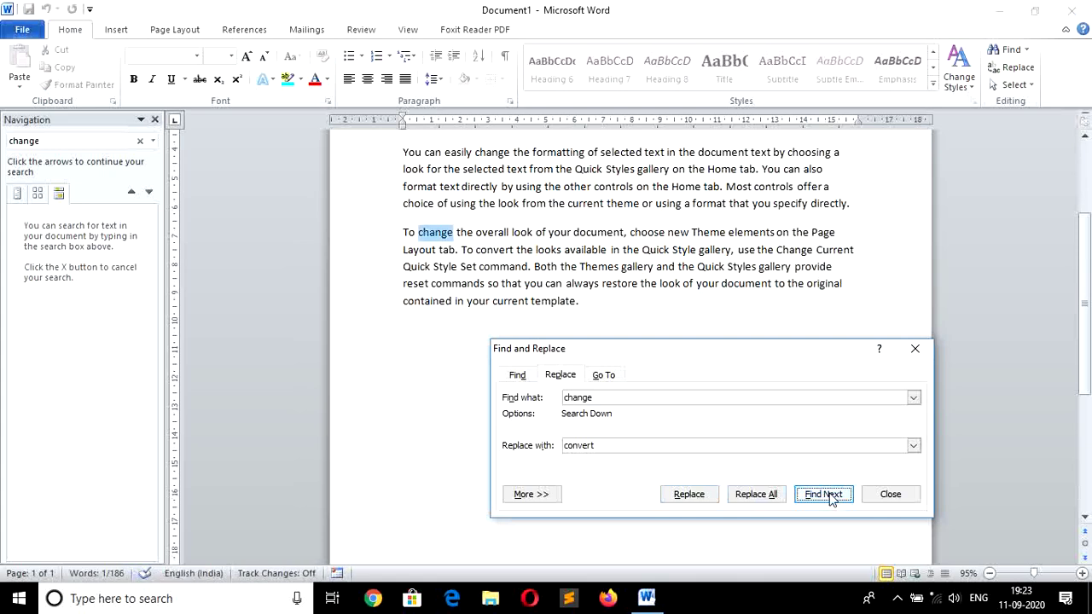
pyautogui.click(756, 495)
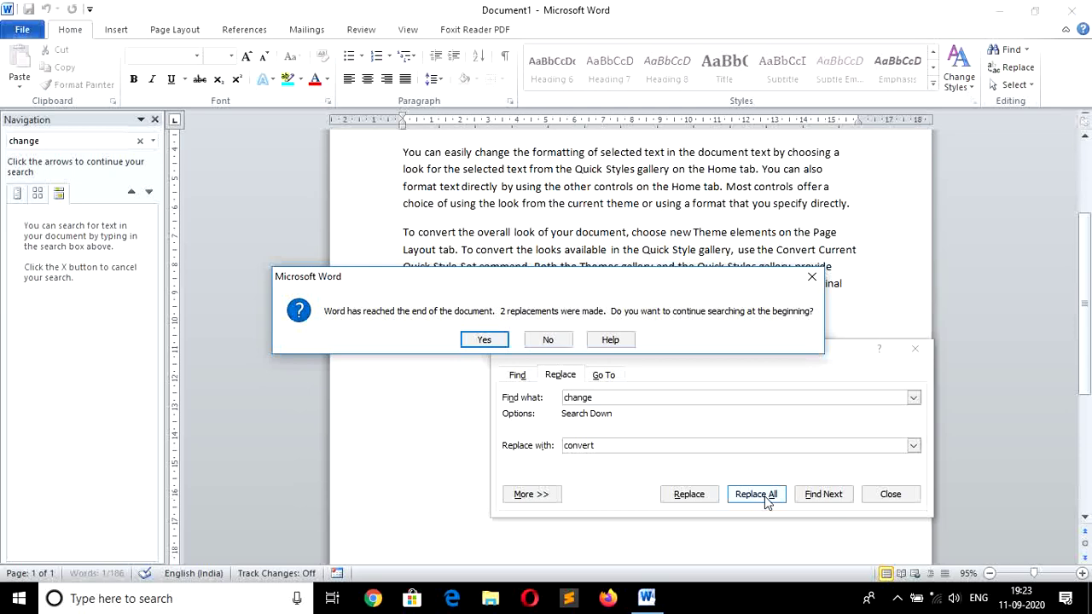
pyautogui.click(486, 340)
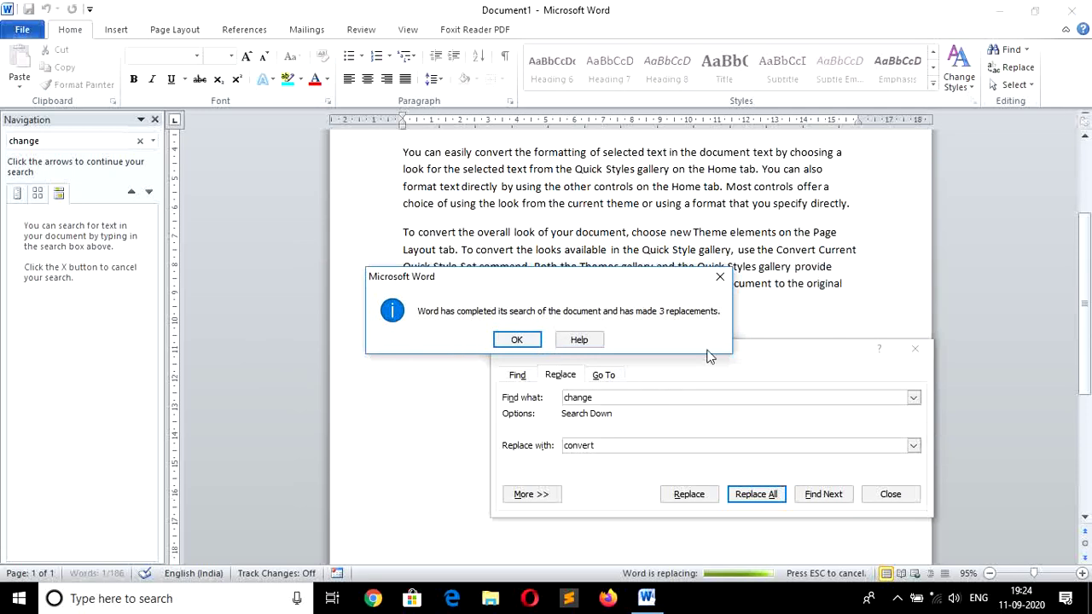
pyautogui.click(516, 341)
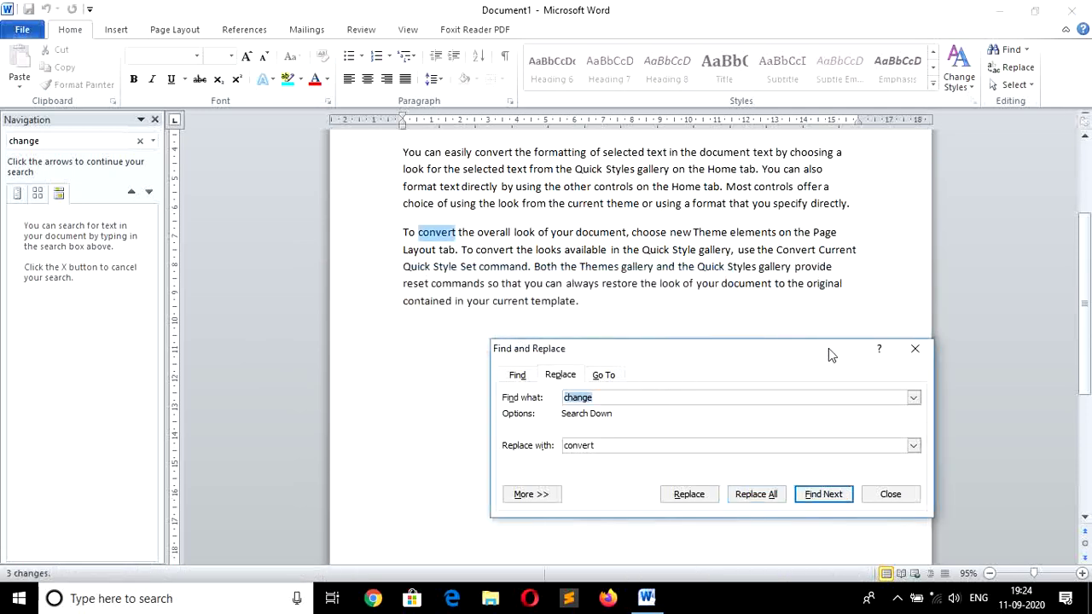
# Step: Undo the 'convert' replacements so the paragraphs read 'change' again, and scroll back to Para1
pyautogui.click(915, 351)
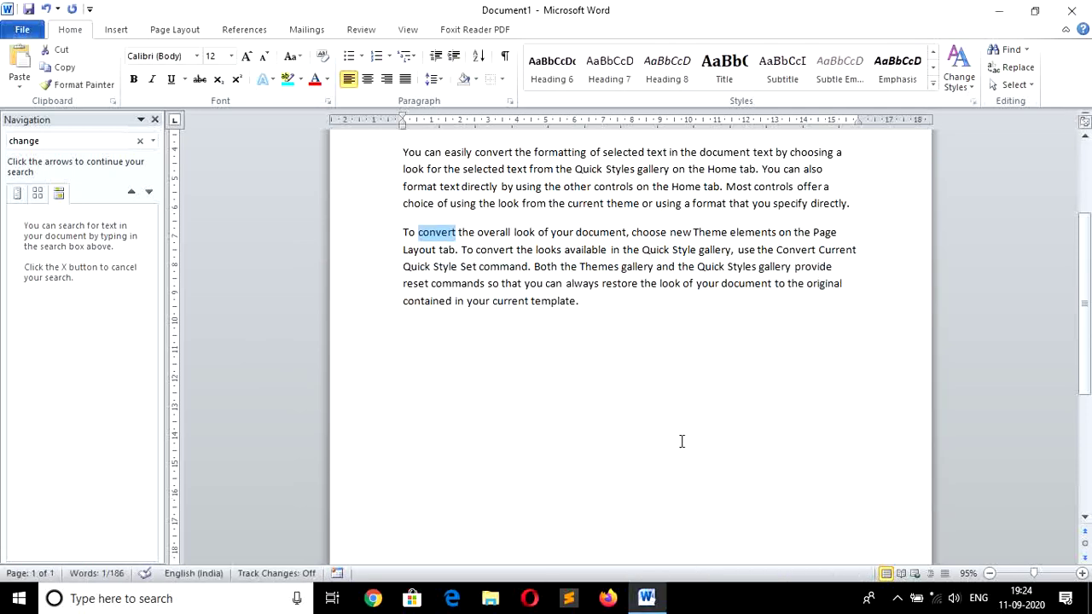
pyautogui.hotkey('ctrl', 'z')
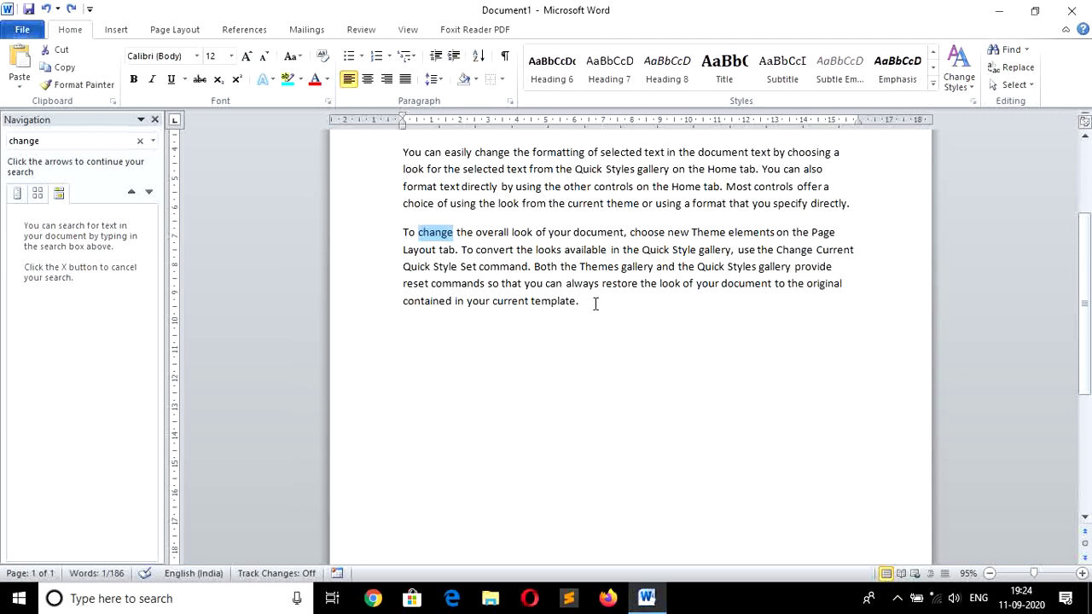
pyautogui.press('Return')
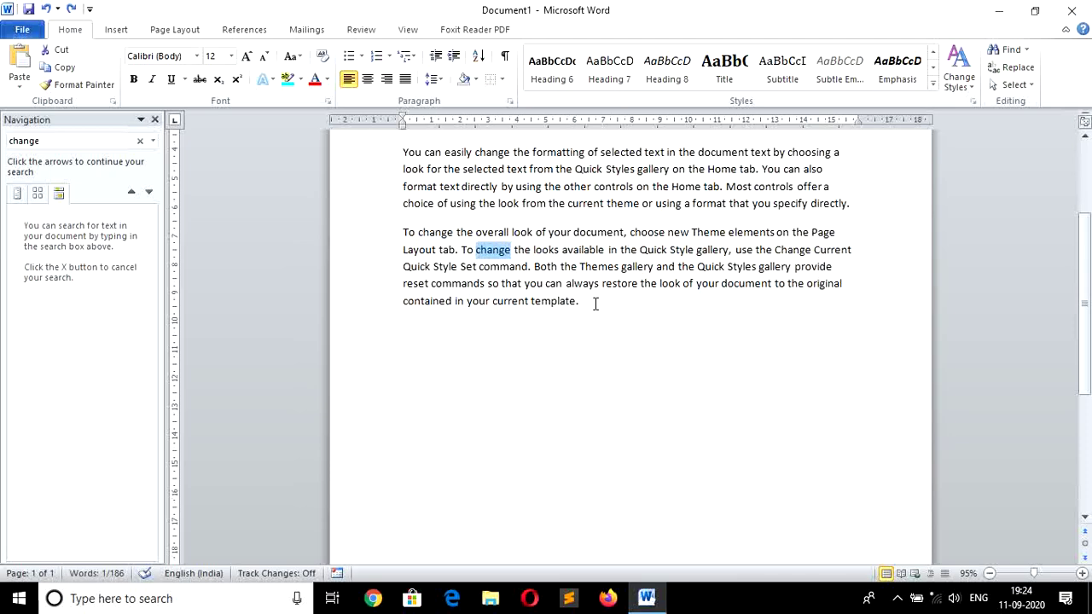
pyautogui.hotkey('ctrl', 'z')
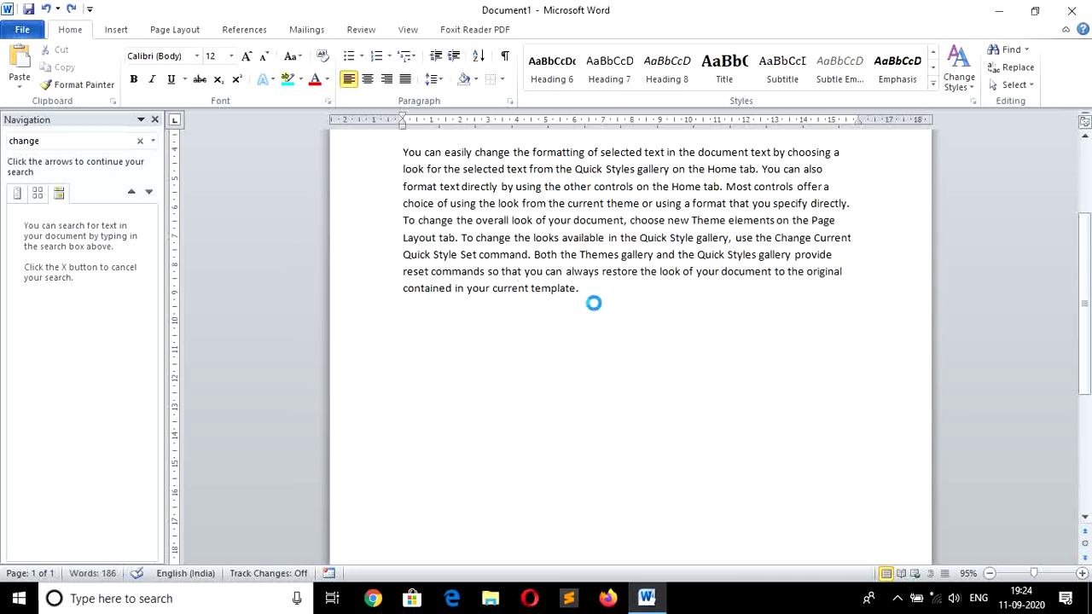
pyautogui.hotkey('ctrl', 'y')
pyautogui.hotkey('ctrl', 'y')
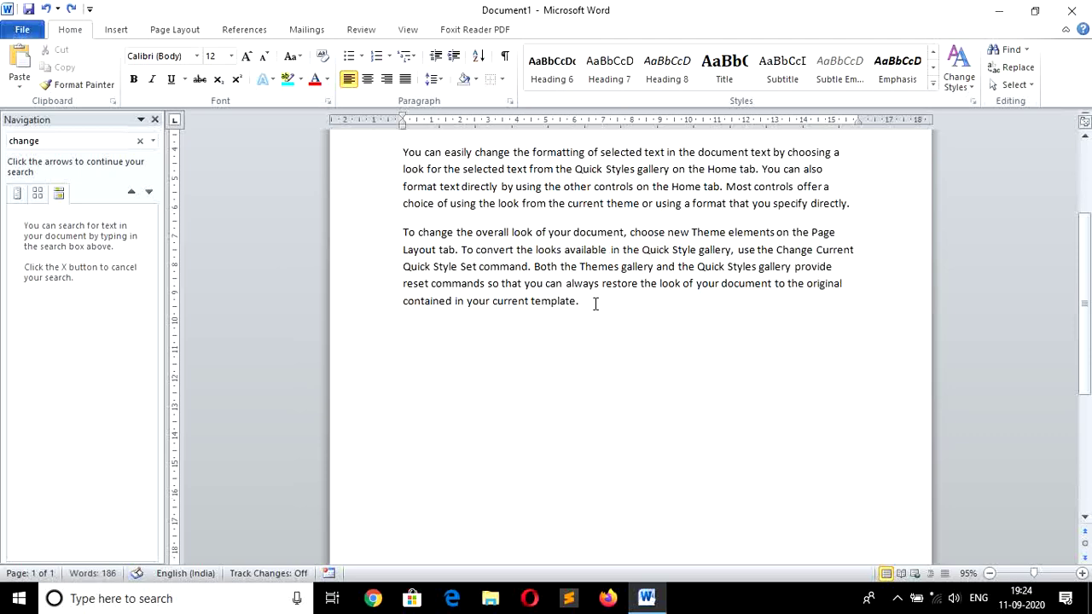
pyautogui.hotkey('ctrl', 'y')
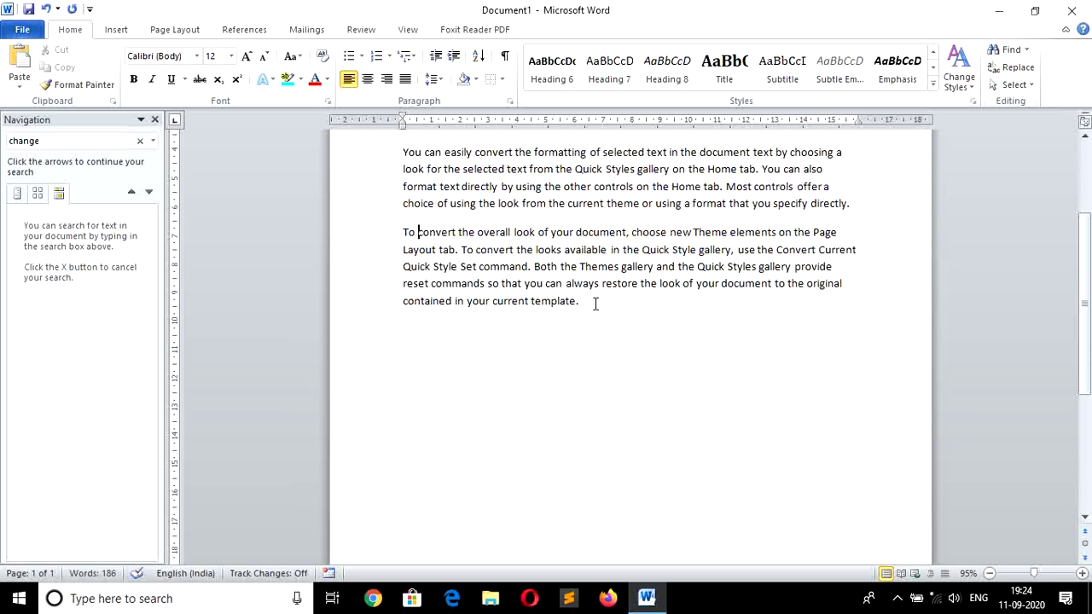
pyautogui.hotkey('ctrl', 'z')
pyautogui.hotkey('ctrl', 'z')
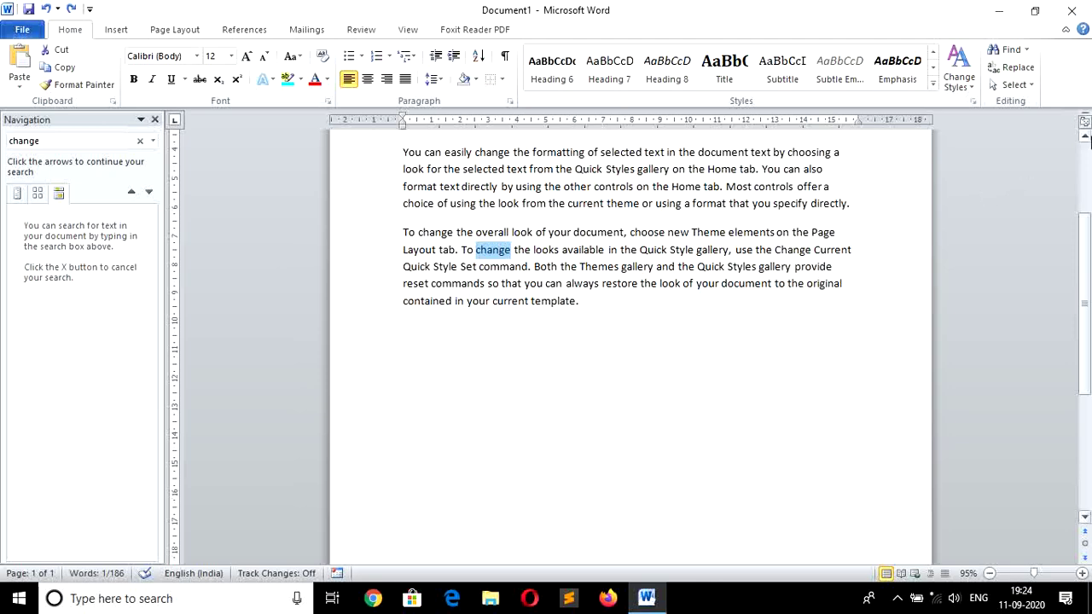
pyautogui.click(1079, 173)
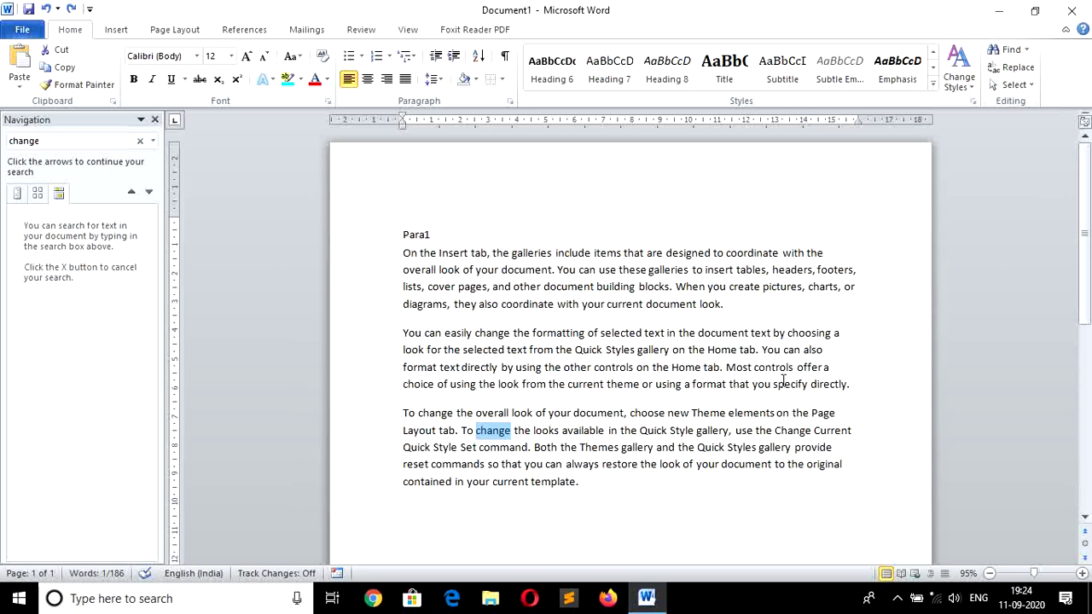
# Step: Use Go To with Line 3 to jump to the document's third line
pyautogui.click(1028, 50)
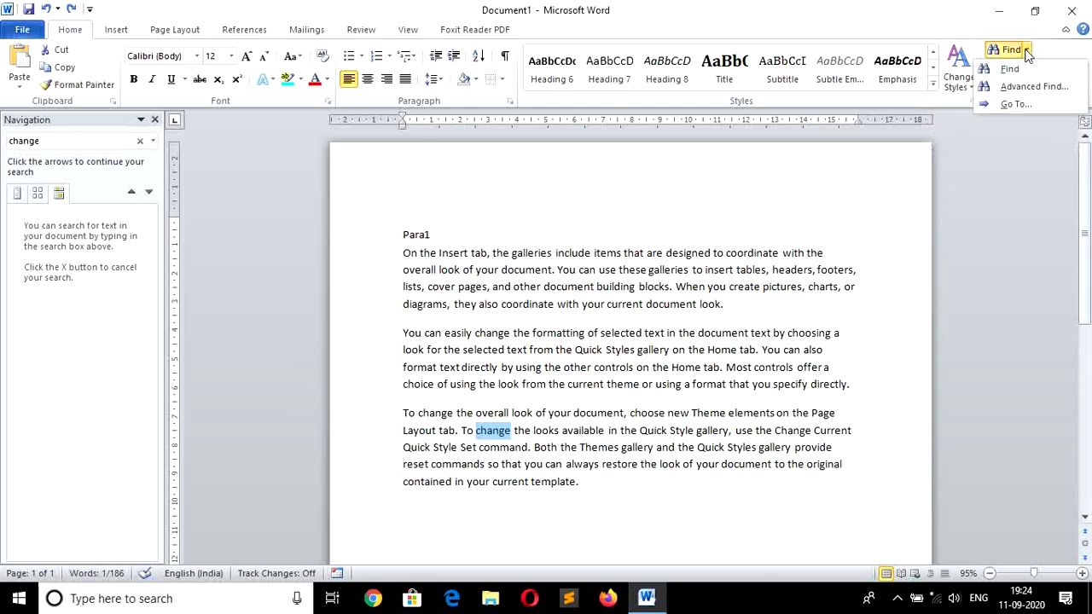
pyautogui.click(1015, 105)
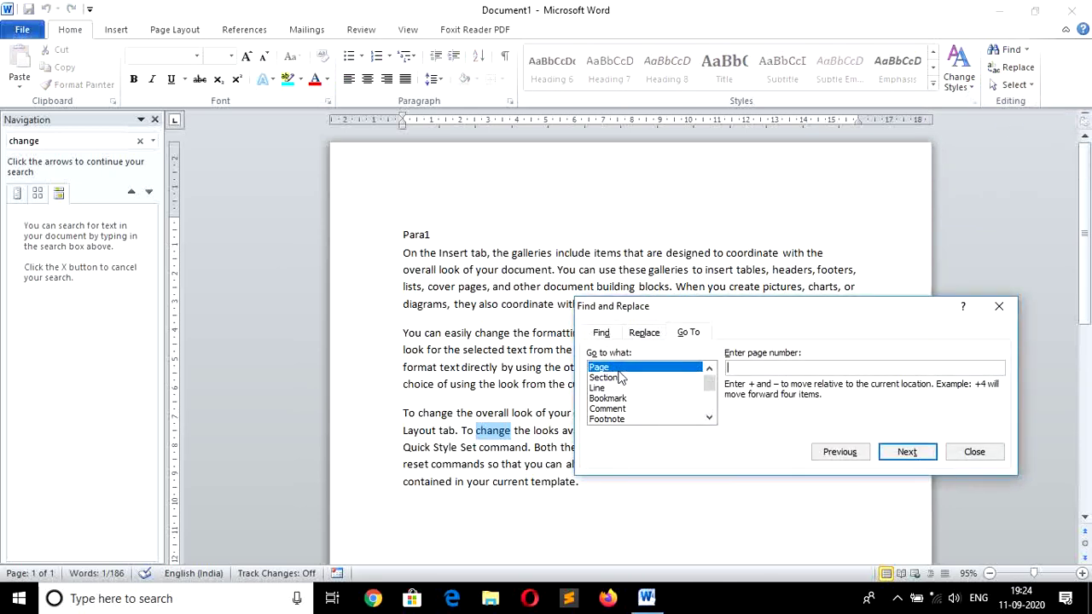
pyautogui.click(600, 389)
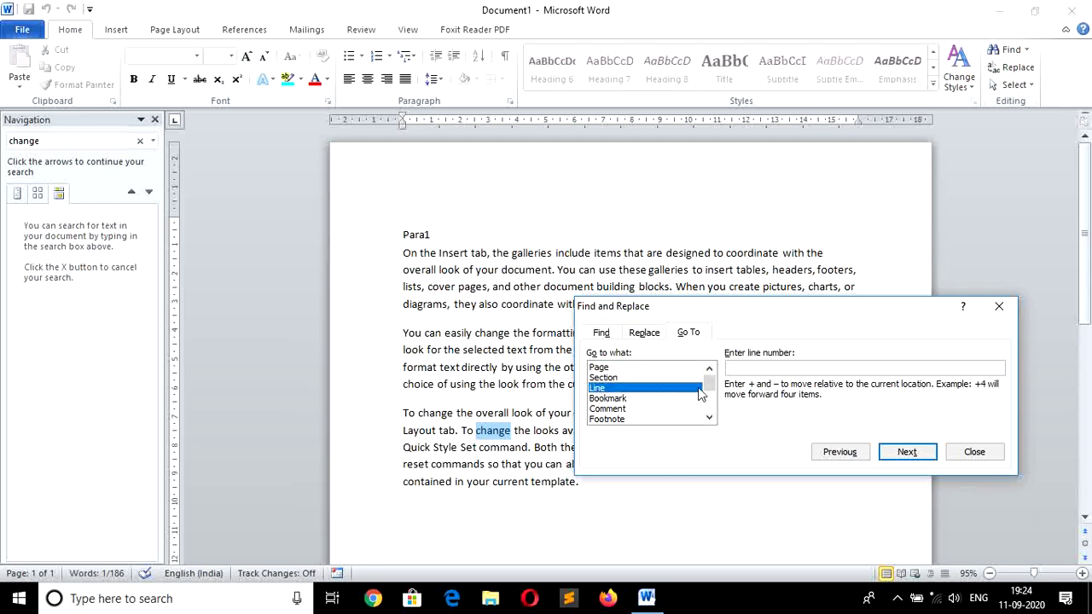
pyautogui.click(751, 368)
pyautogui.write('3')
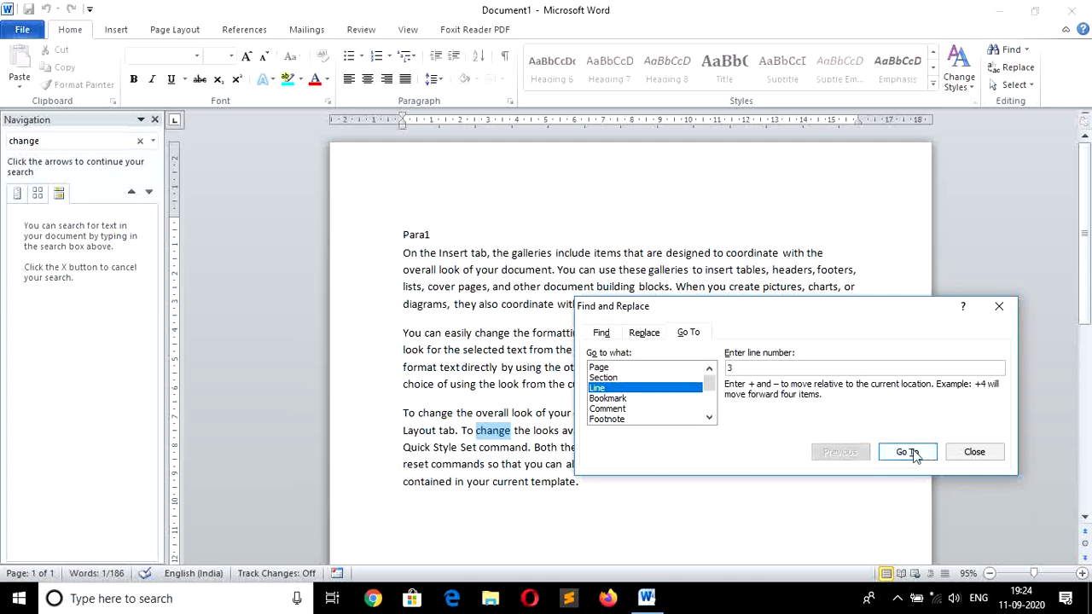
pyautogui.click(909, 452)
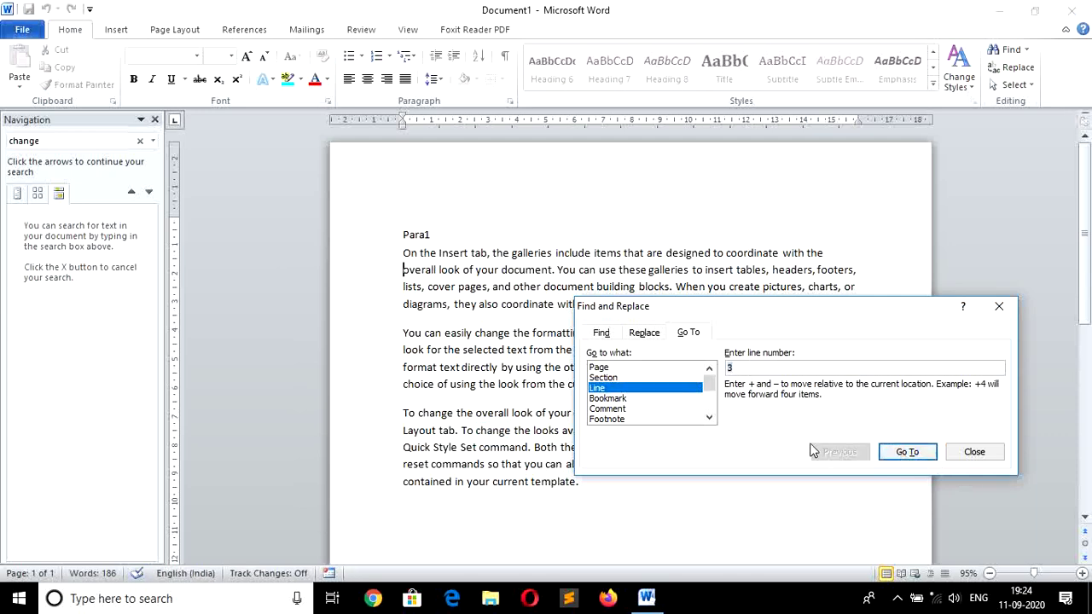
pyautogui.click(975, 452)
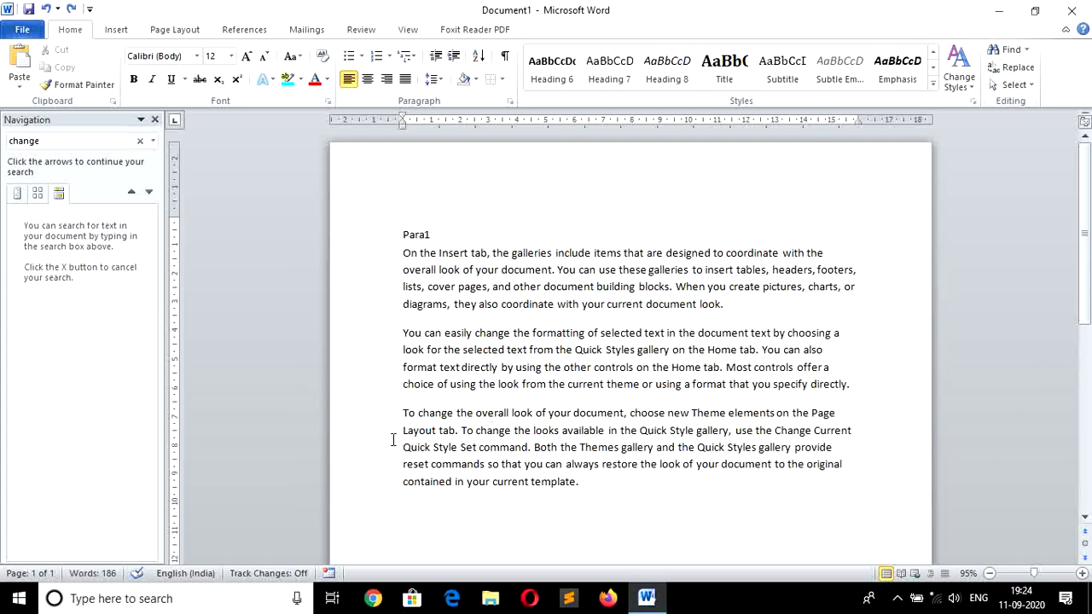
# Step: Insert page breaks before the second and third paragraphs
pyautogui.click(401, 332)
pyautogui.hotkey('ctrl', 'Return')
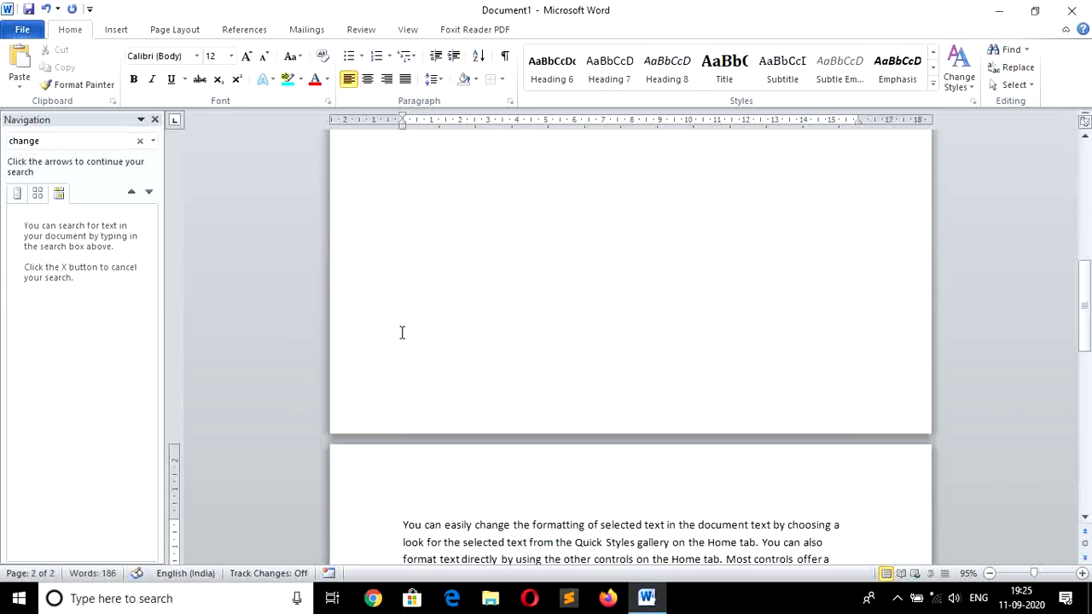
pyautogui.press('Down')
pyautogui.press('Down')
pyautogui.press('Down')
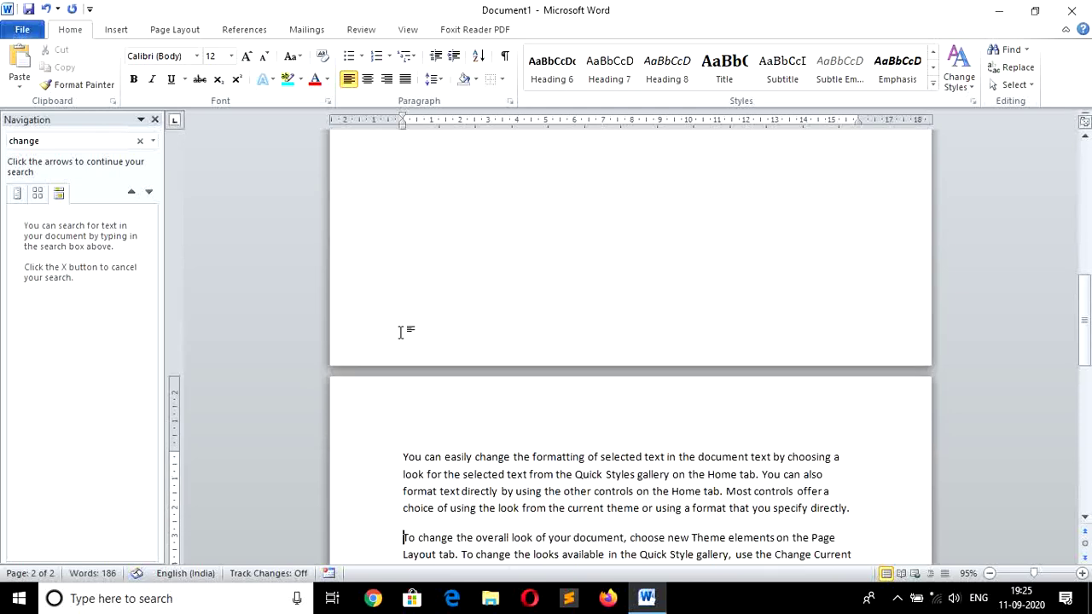
pyautogui.hotkey('ctrl', 'Return')
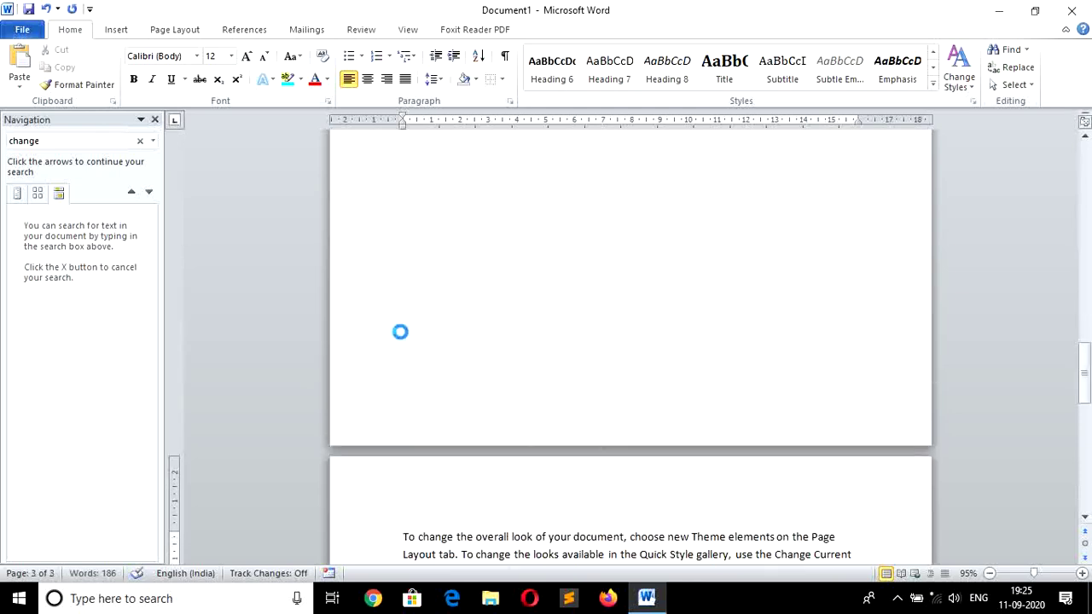
# Step: Jump to page 2 with Go To, then bring back the 'change' search results
pyautogui.hotkey('ctrl', 'g')
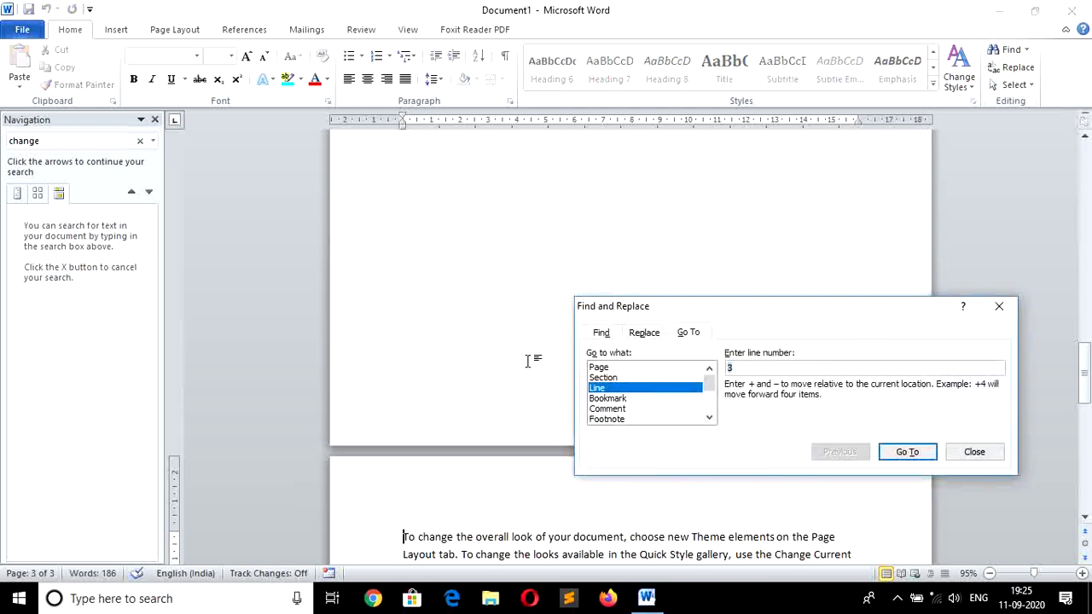
pyautogui.click(608, 367)
pyautogui.click(753, 369)
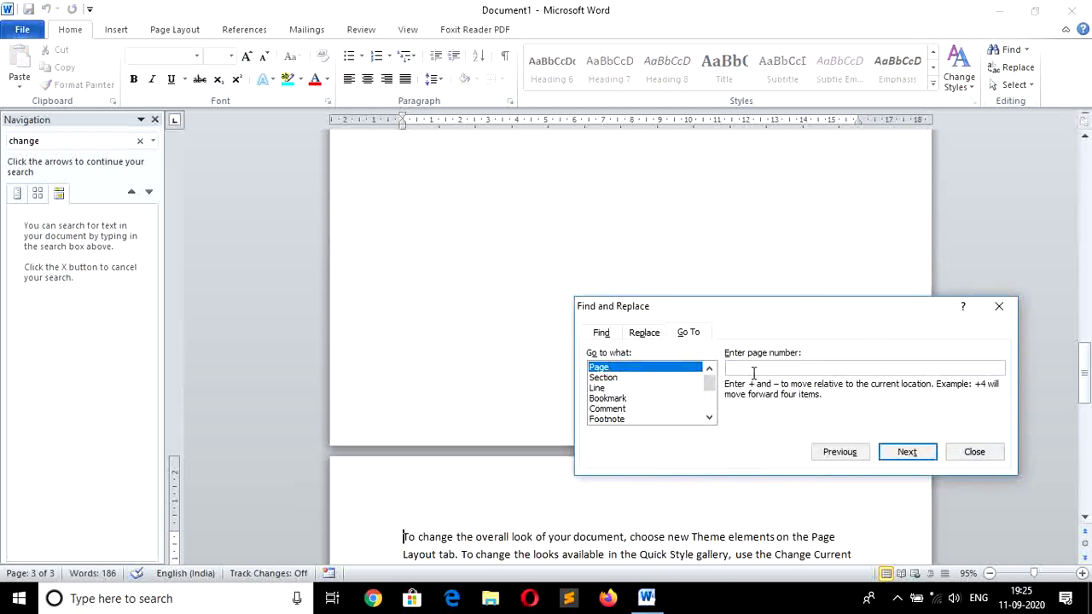
pyautogui.write('2')
pyautogui.press('Return')
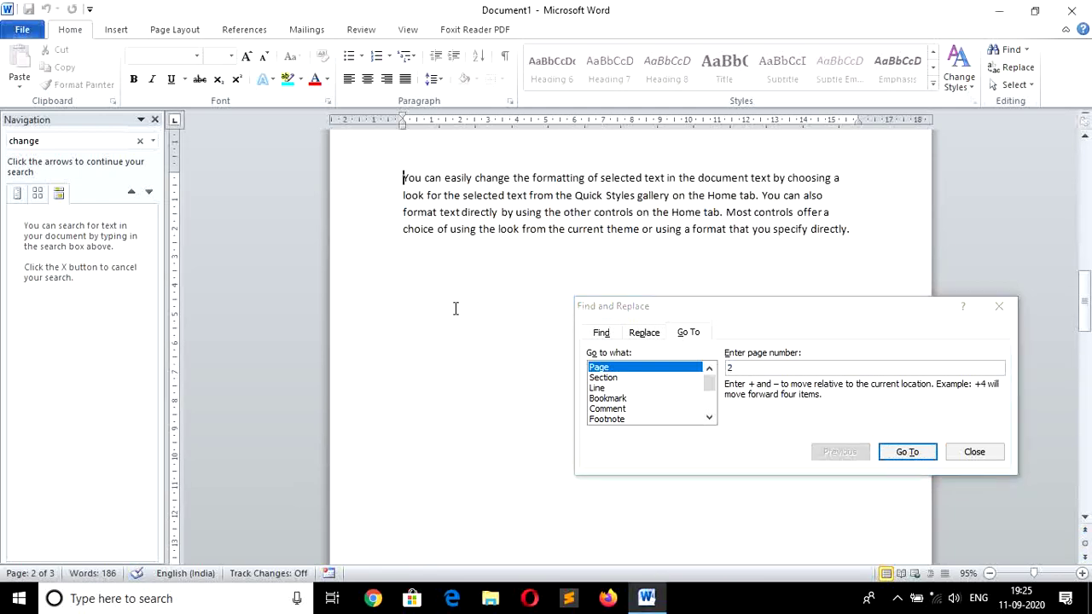
pyautogui.click(975, 451)
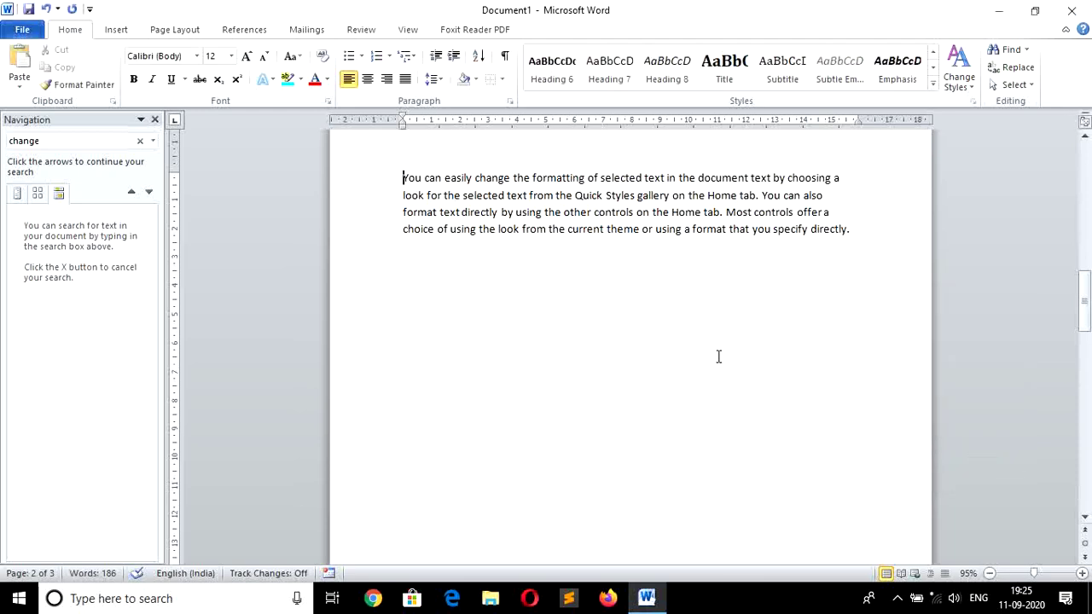
pyautogui.hotkey('ctrl', 'f')
pyautogui.press('Return')
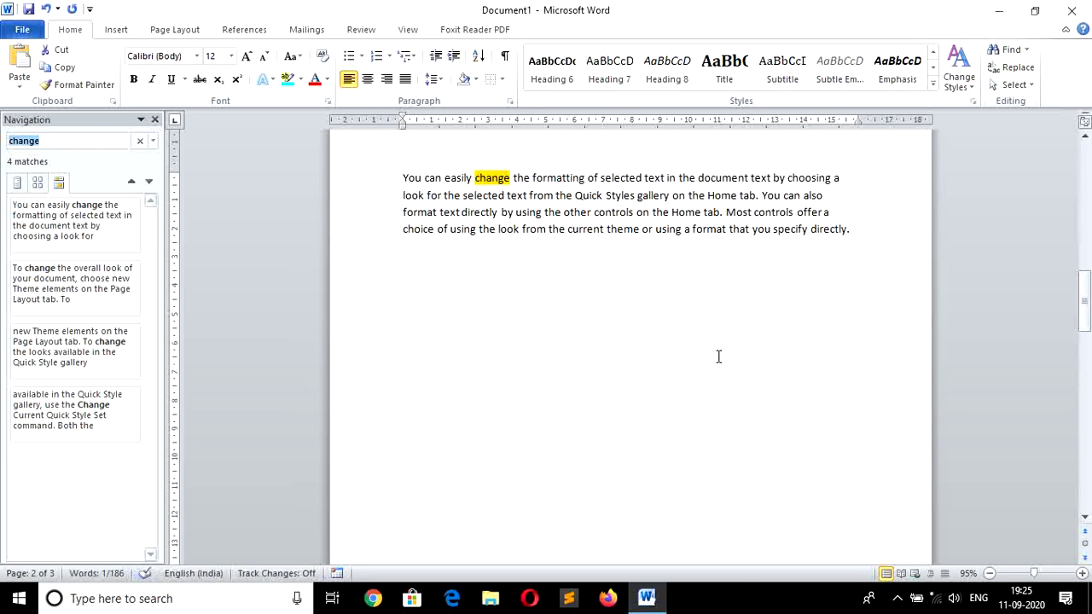
pyautogui.click(600, 314)
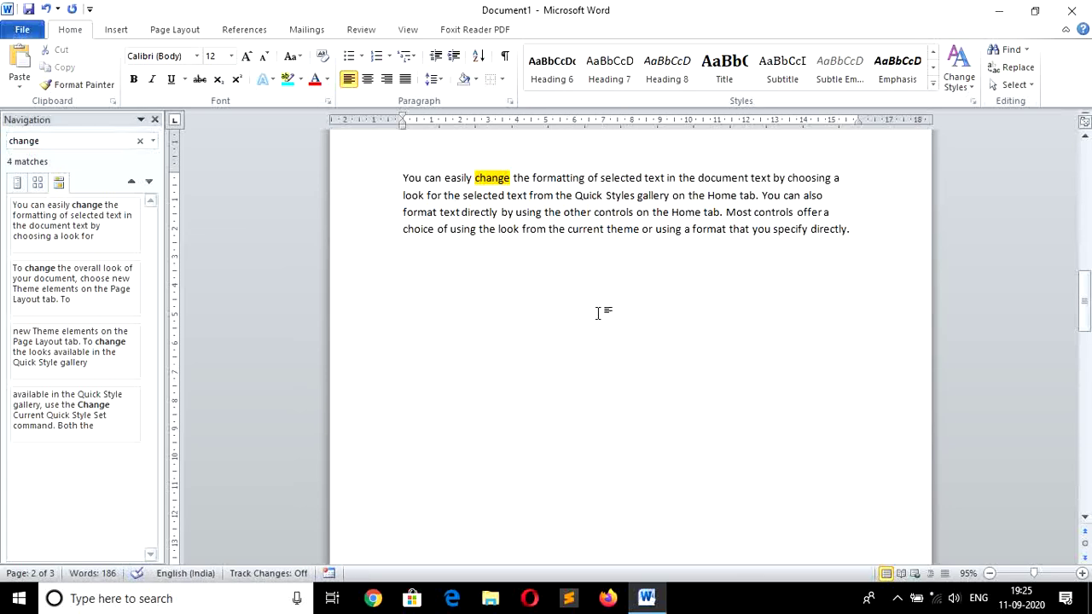
pyautogui.hotkey('ctrl', 'h')
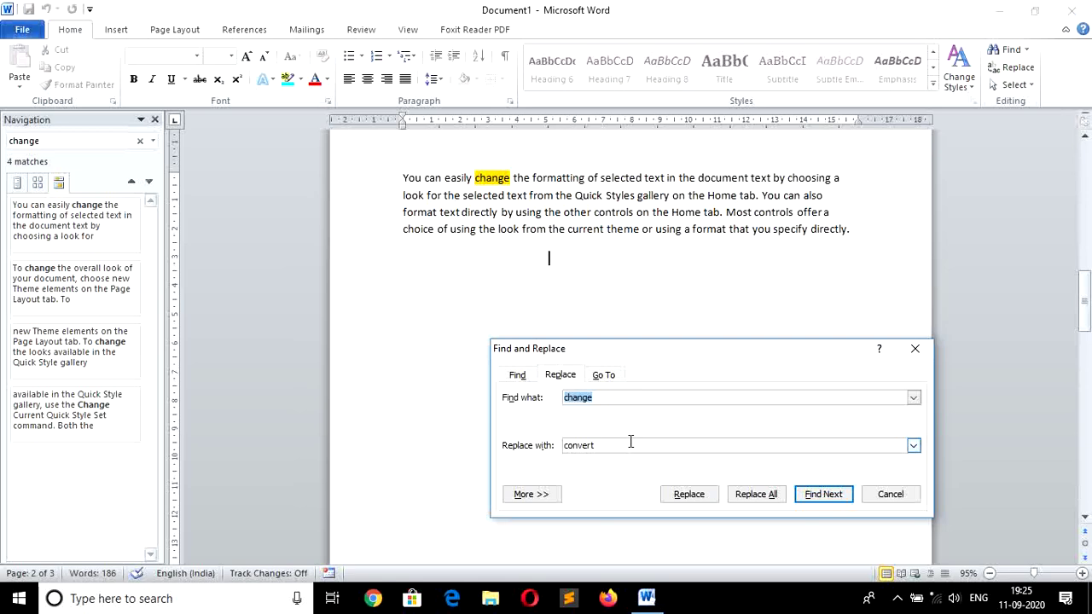
pyautogui.click(891, 495)
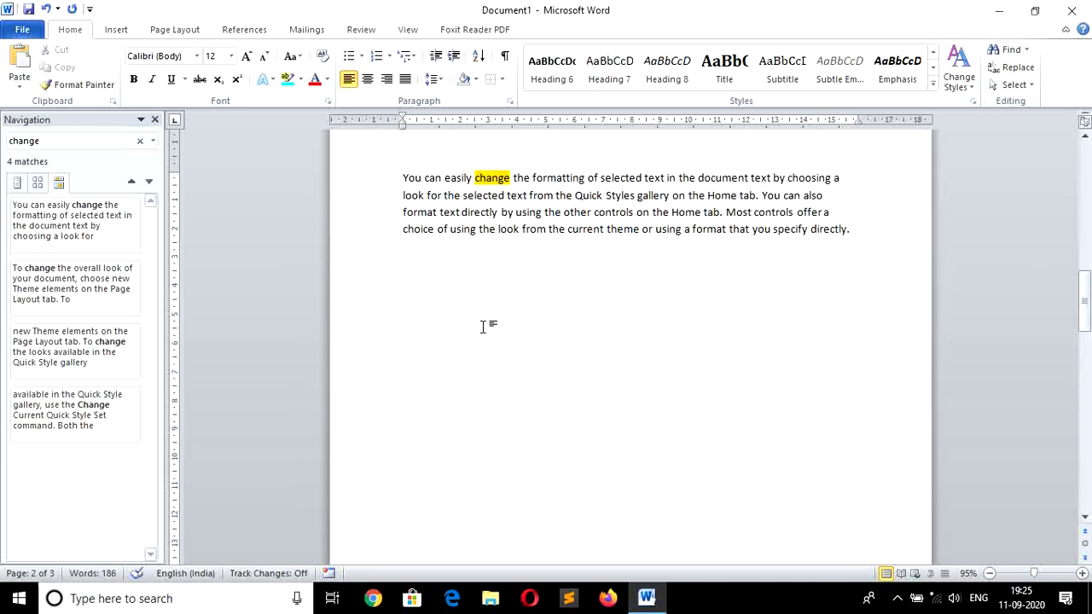
# Step: Replace the document's contents with =rand() sample paragraphs
pyautogui.hotkey('ctrl', 'a')
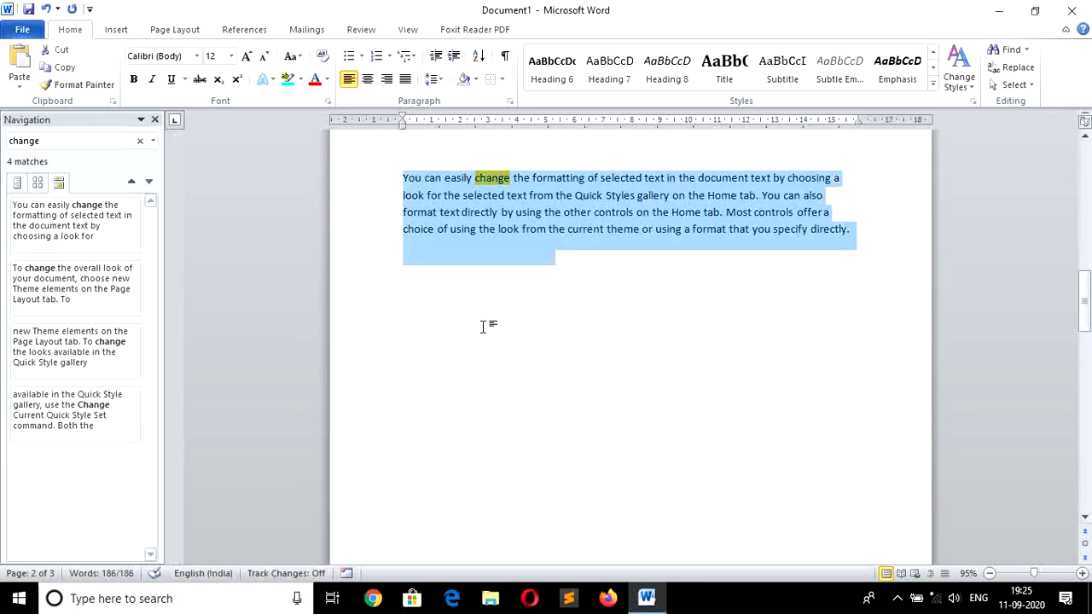
pyautogui.press('Delete')
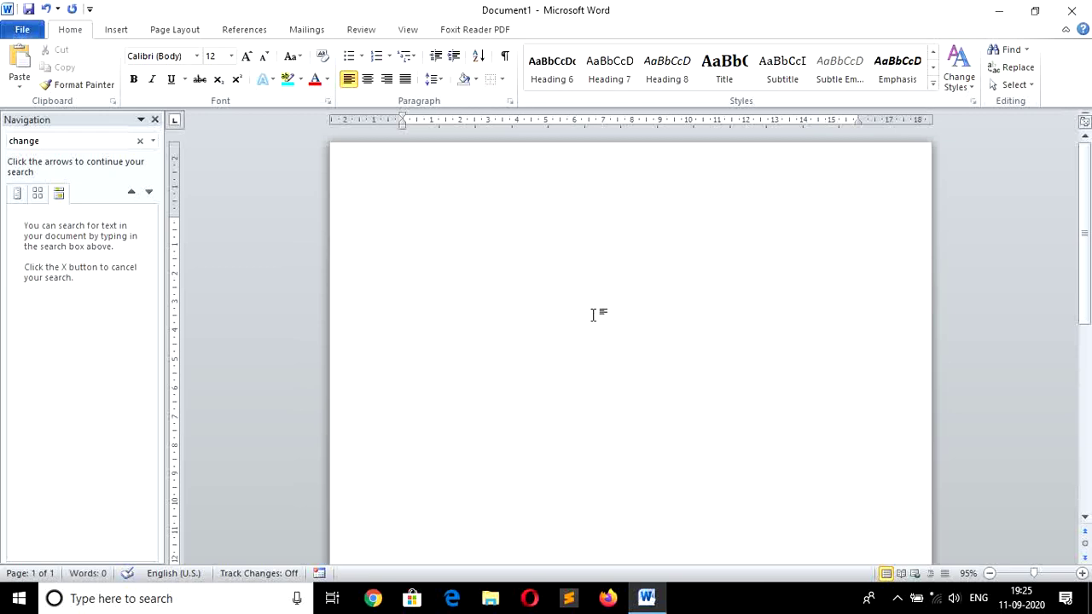
pyautogui.write('=')
pyautogui.write('rand')
pyautogui.write('()')
pyautogui.press('Return')
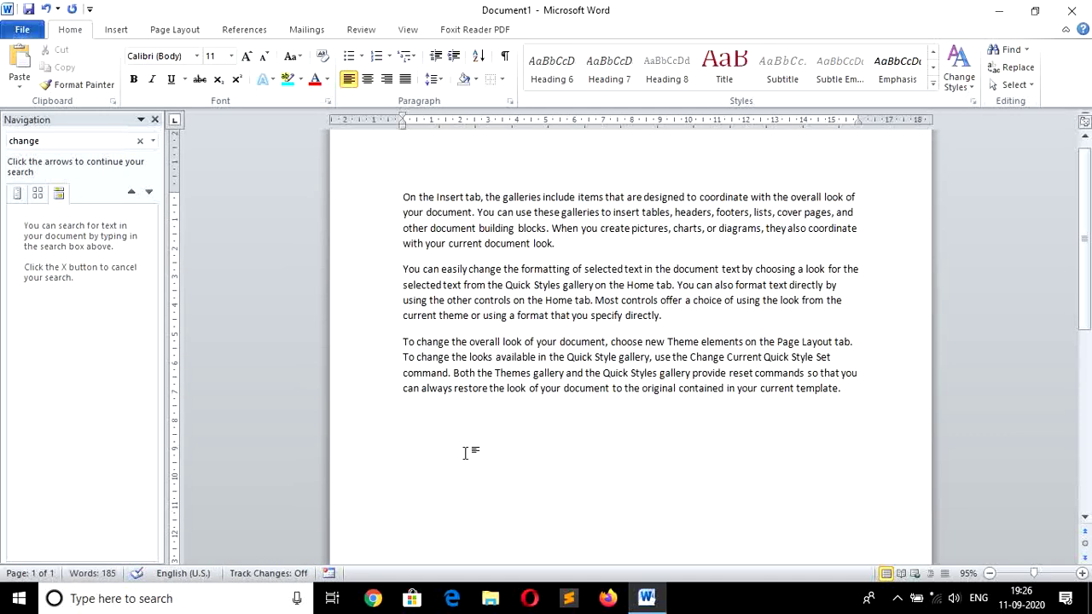
# Step: Select all text via Home > Select, then add an empty line above the first paragraph
pyautogui.click(1034, 87)
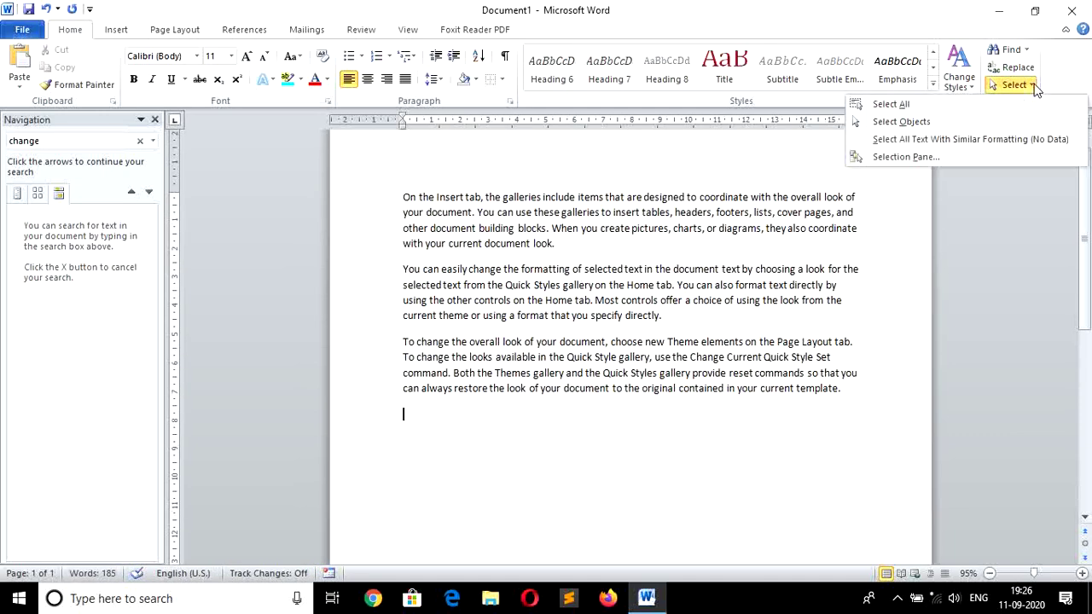
pyautogui.click(965, 104)
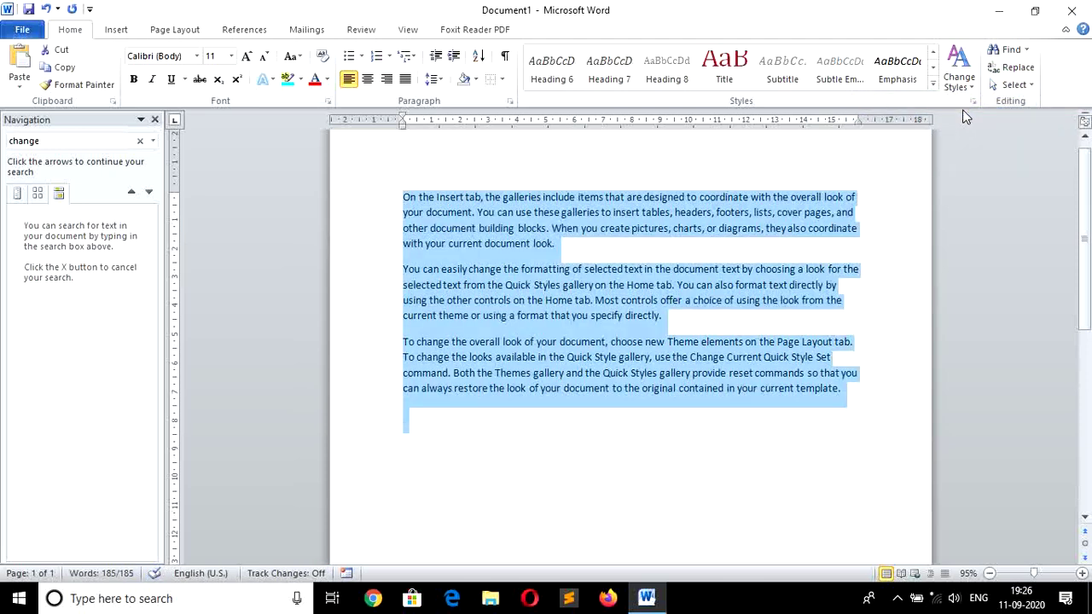
pyautogui.click(651, 431)
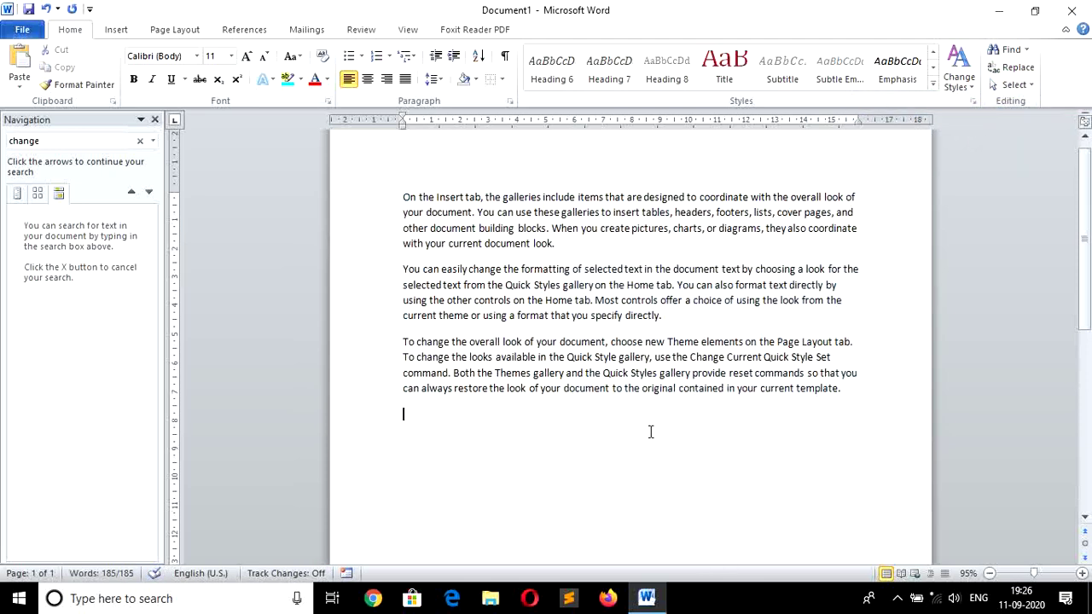
pyautogui.click(401, 197)
pyautogui.press('Return')
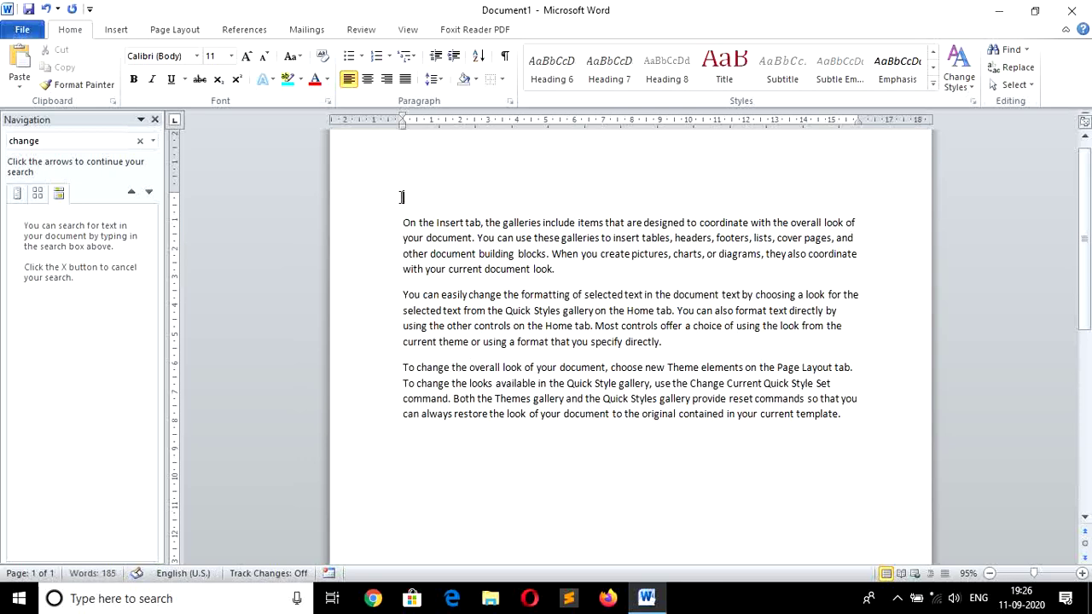
# Step: Type Para1, Para2 and Para3 on new lines above the three sample paragraphs
pyautogui.write('Para')
pyautogui.write('1')
pyautogui.hotkey('ctrl', 'Down')
pyautogui.hotkey('ctrl', 'Down')
pyautogui.press('Return')
pyautogui.write('Par')
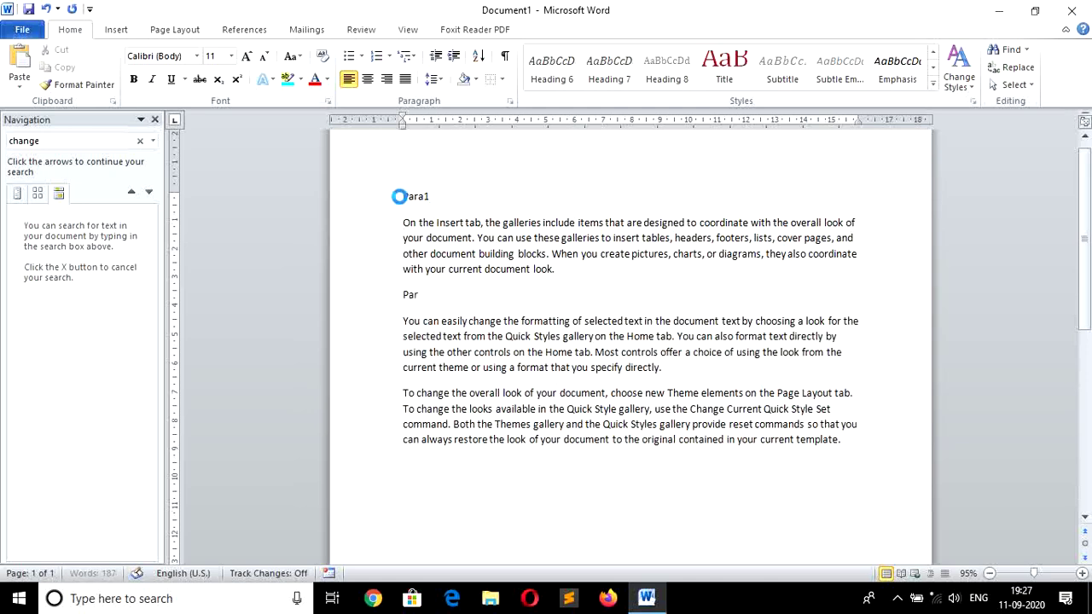
pyautogui.write('a2')
pyautogui.hotkey('ctrl', 'Down')
pyautogui.hotkey('ctrl', 'Down')
pyautogui.press('Return')
pyautogui.press('Up')
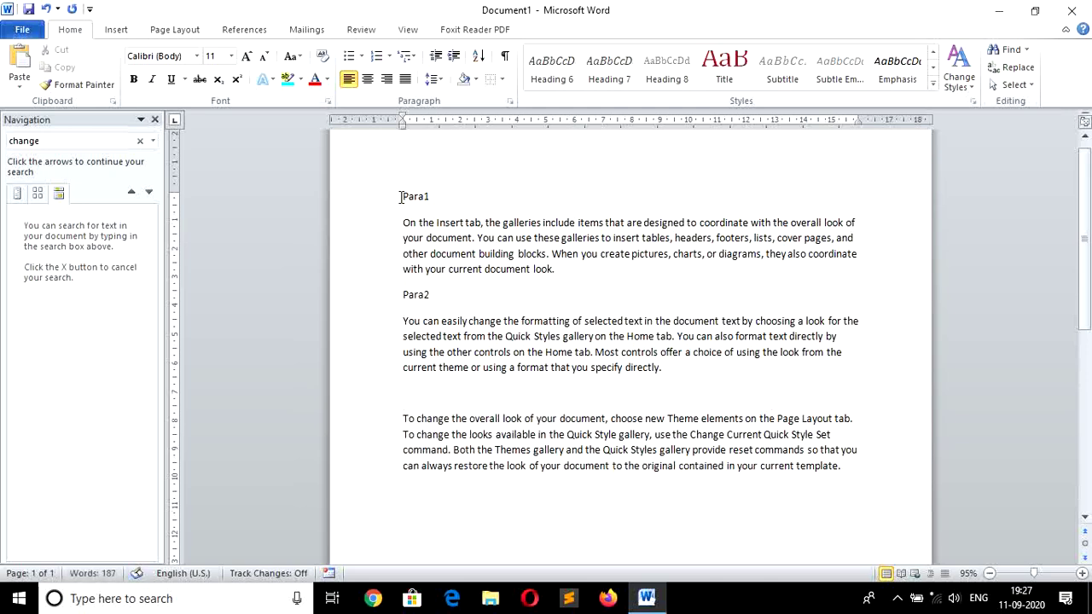
pyautogui.write('Para3')
# Step: Make the Para1 title bold, underlined and red
pyautogui.click(364, 200)
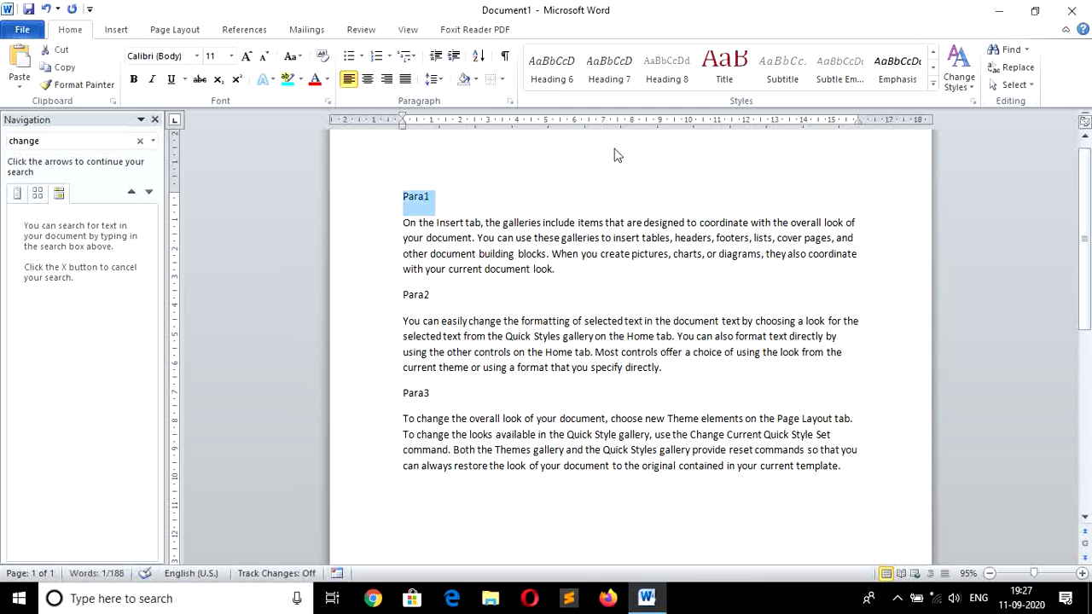
pyautogui.click(134, 79)
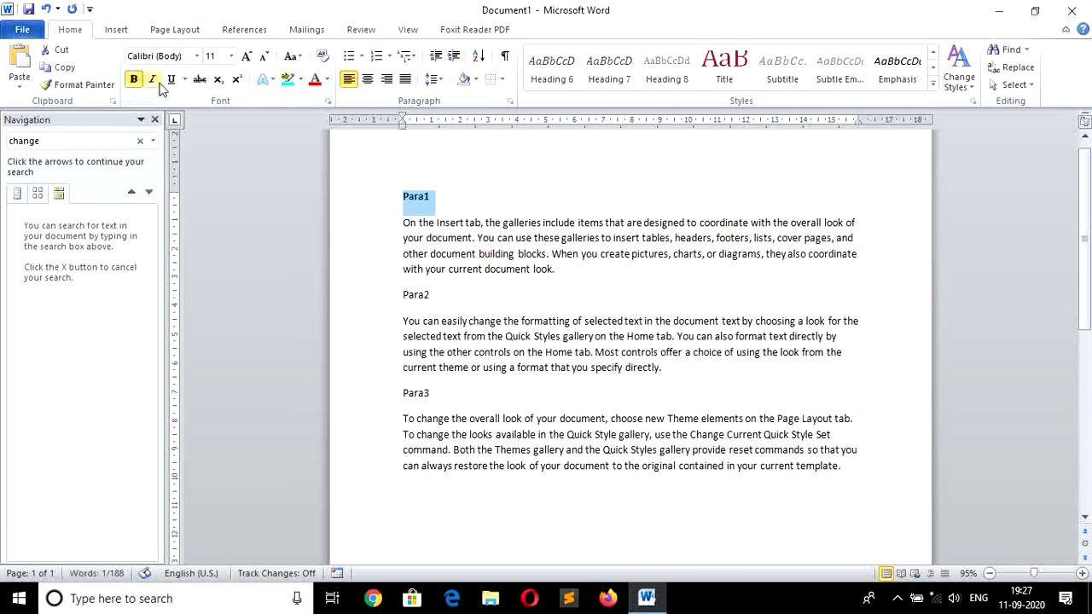
pyautogui.click(171, 80)
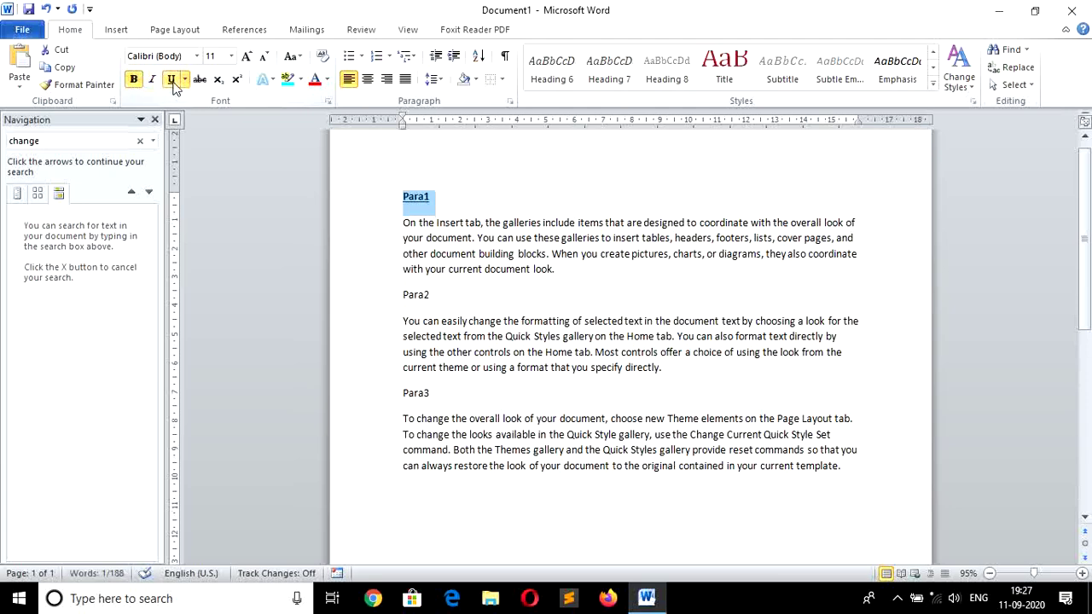
pyautogui.click(315, 81)
# Step: Copy Para1's formatting onto the Para2 and Para3 titles with Format Painter
pyautogui.click(79, 85)
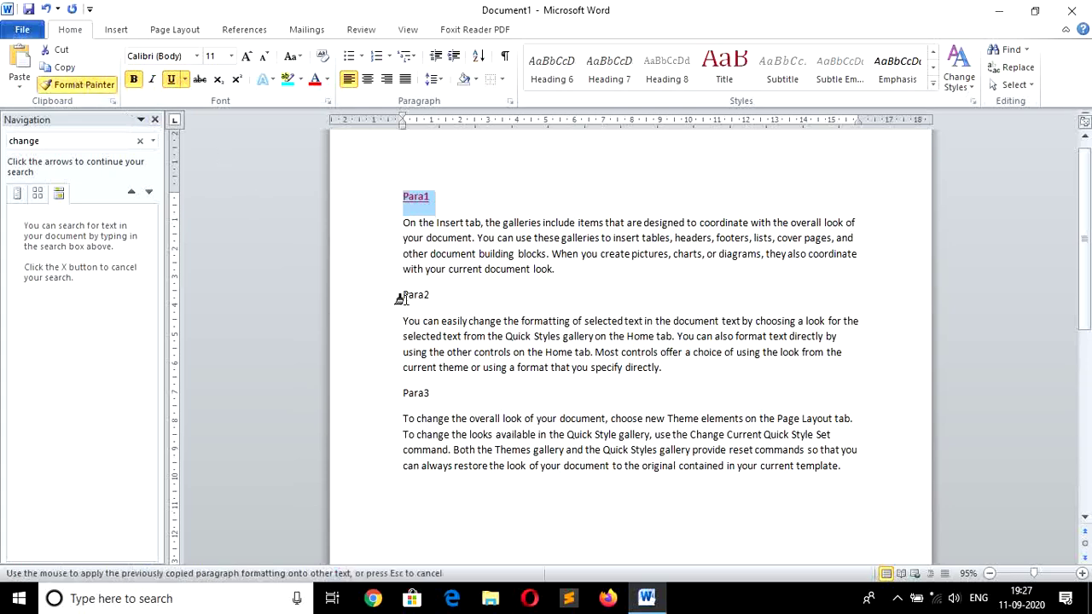
pyautogui.moveTo(399, 297); pyautogui.dragTo(431, 297)
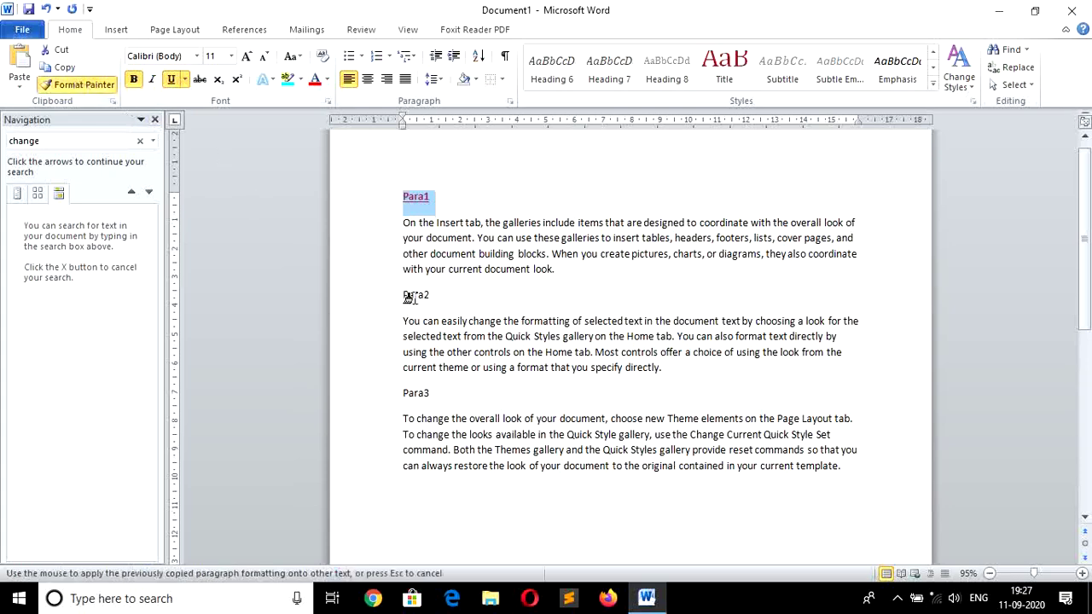
pyautogui.click(411, 392)
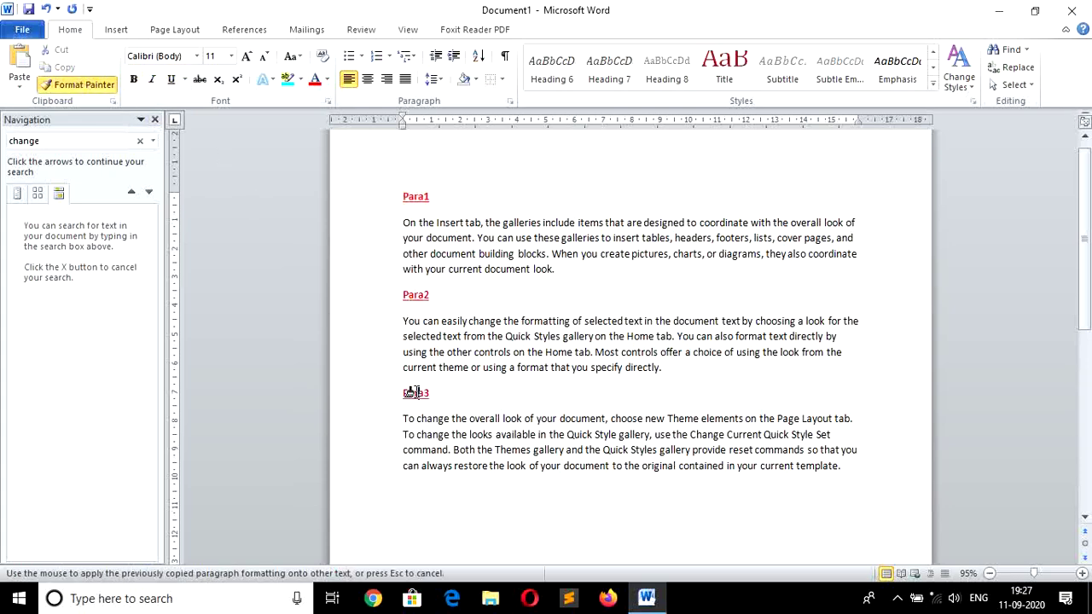
pyautogui.click(81, 88)
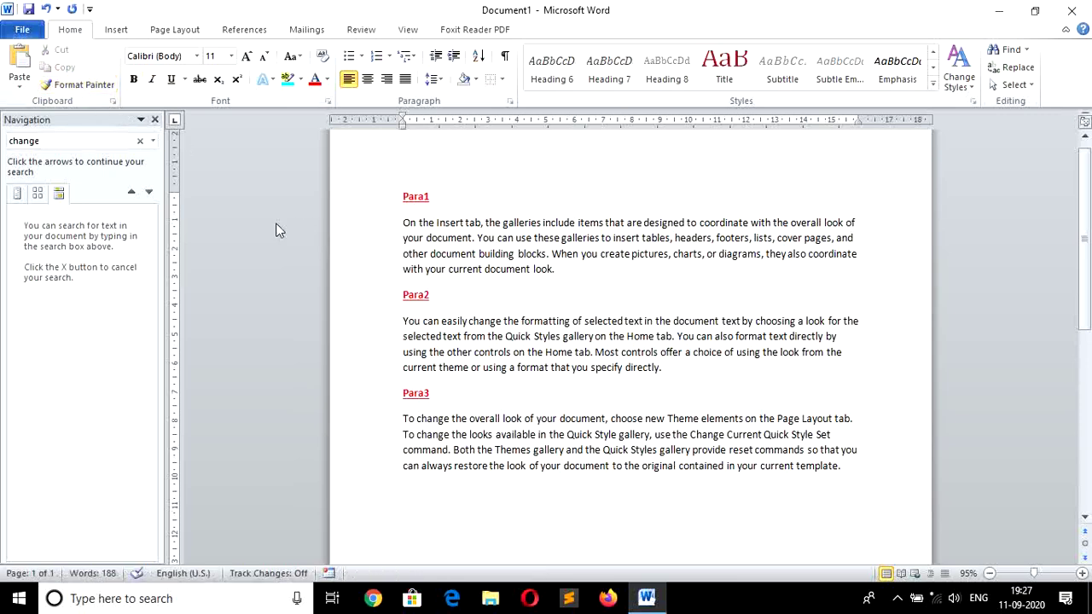
pyautogui.click(410, 296)
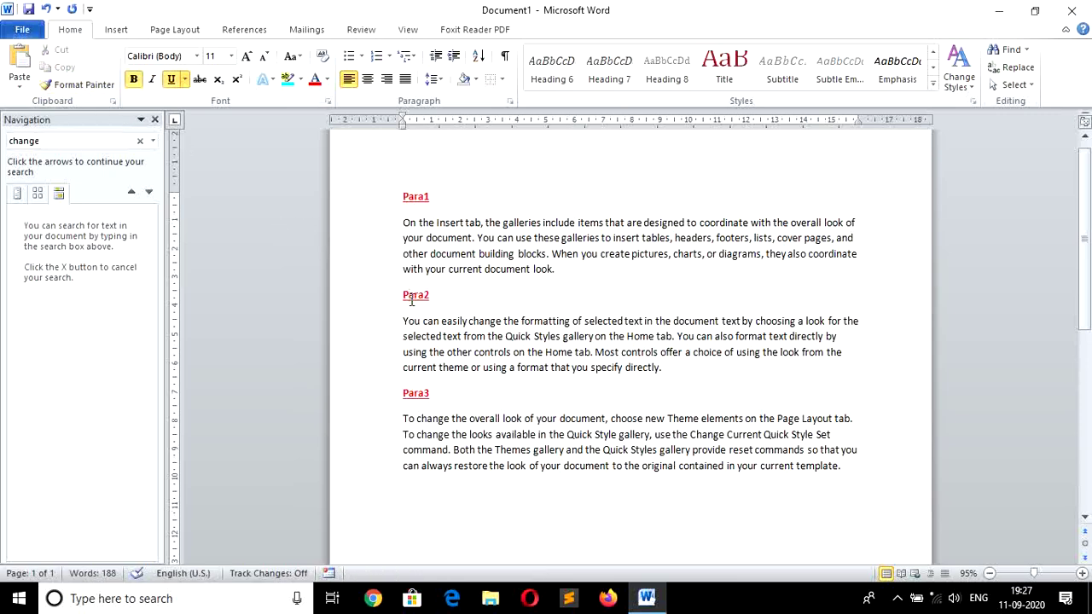
# Step: Select all text formatted like the Para titles, then clear that selection
pyautogui.click(1036, 90)
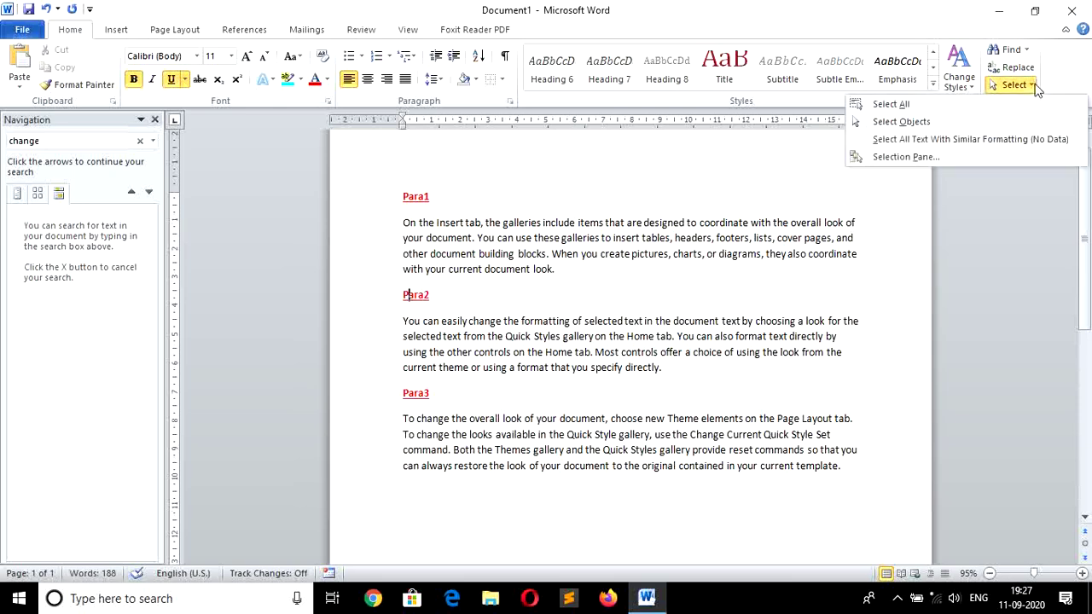
pyautogui.click(990, 140)
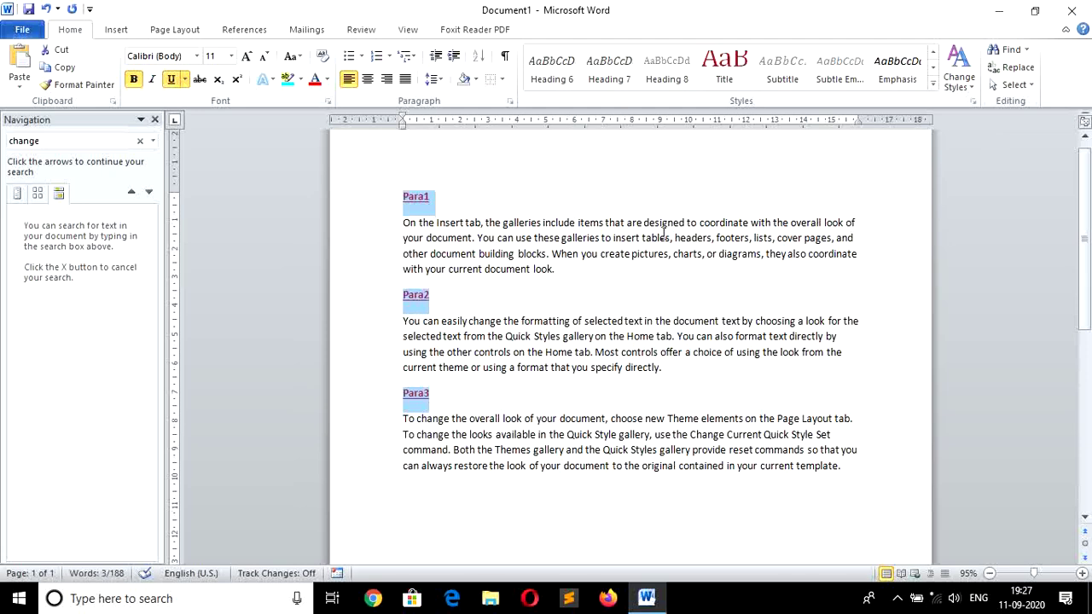
pyautogui.click(624, 321)
# Step: Select the whole document with Ctrl+A and with Select All, deselecting it each time
pyautogui.hotkey('ctrl', 'a')
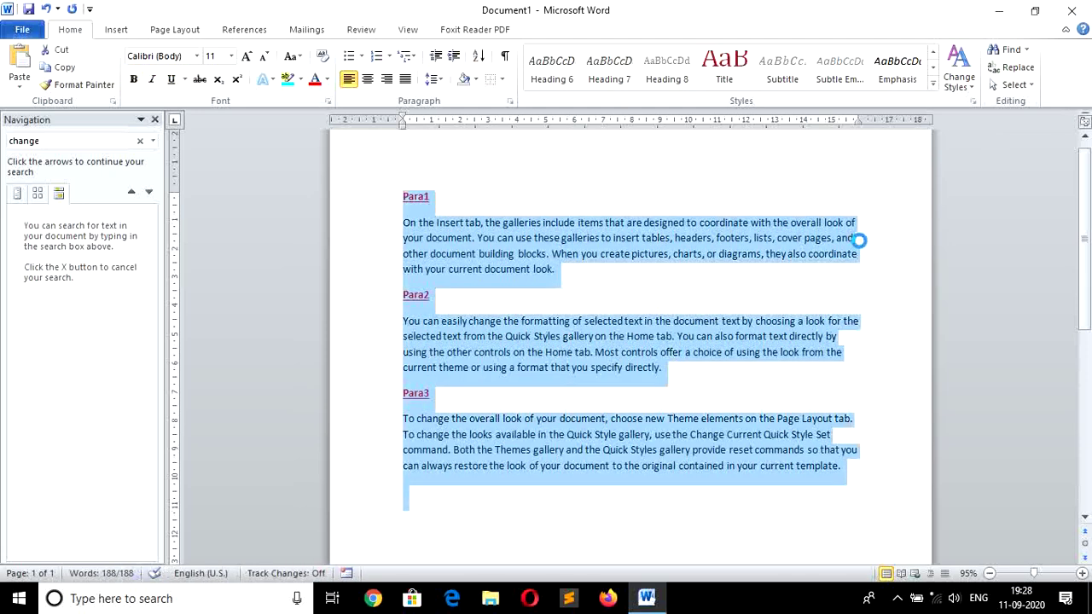
pyautogui.click(748, 254)
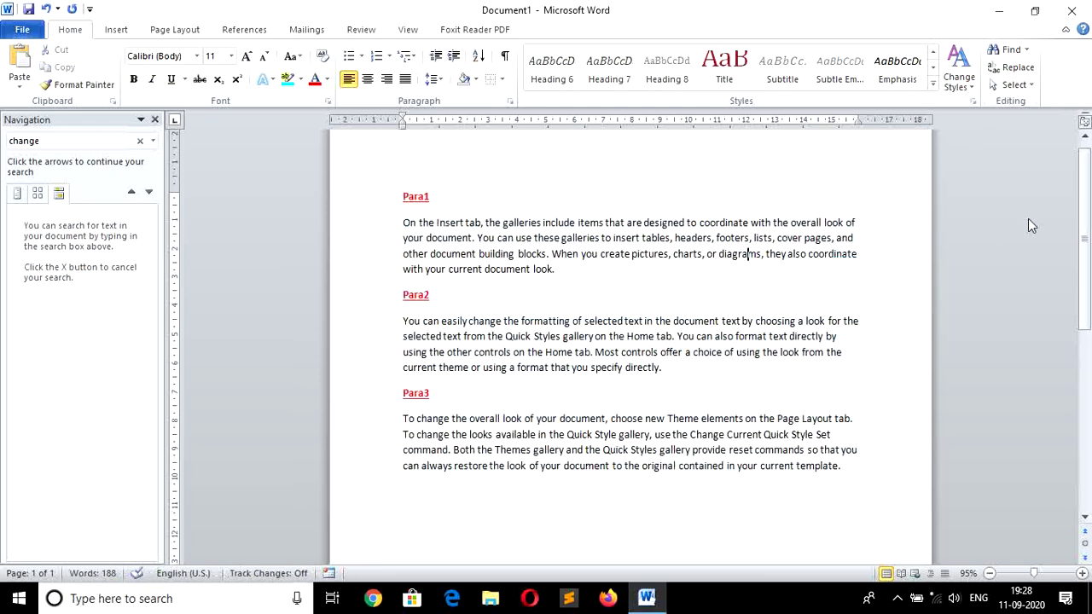
pyautogui.click(1026, 86)
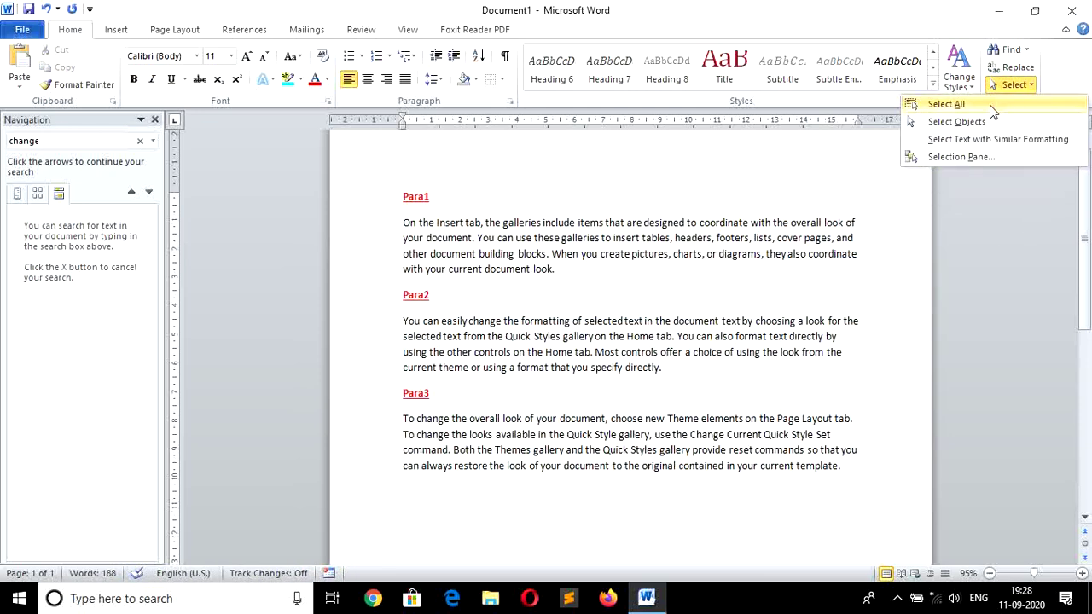
pyautogui.click(946, 104)
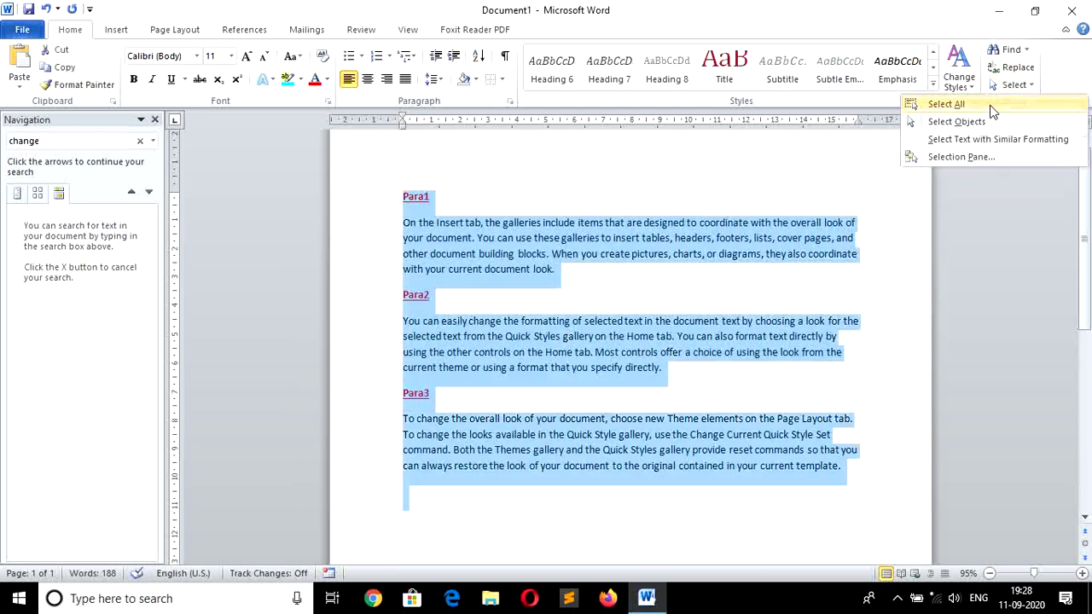
pyautogui.click(649, 279)
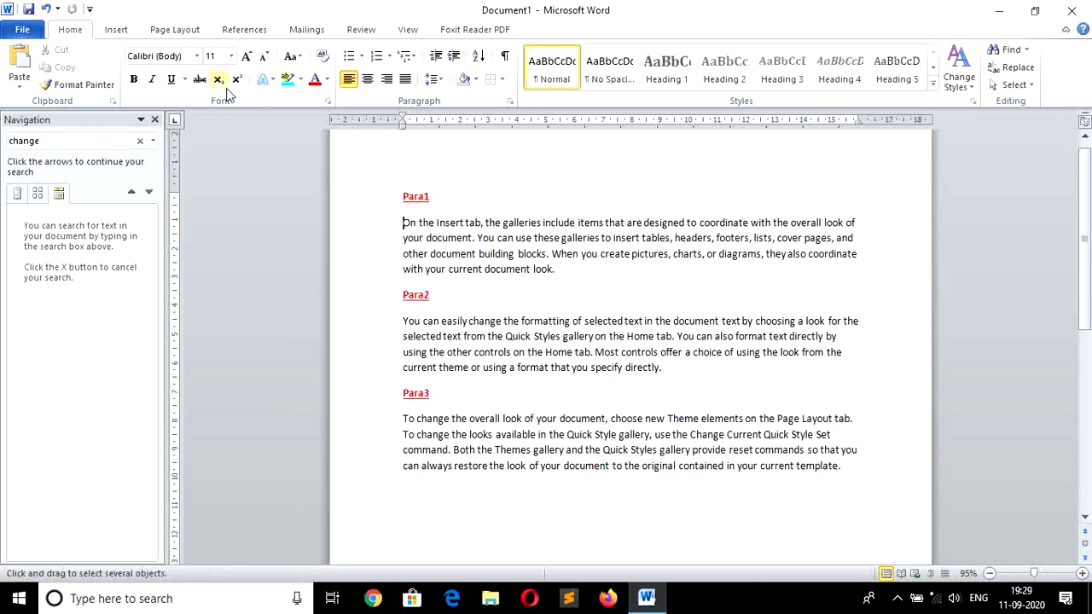
pyautogui.click(117, 28)
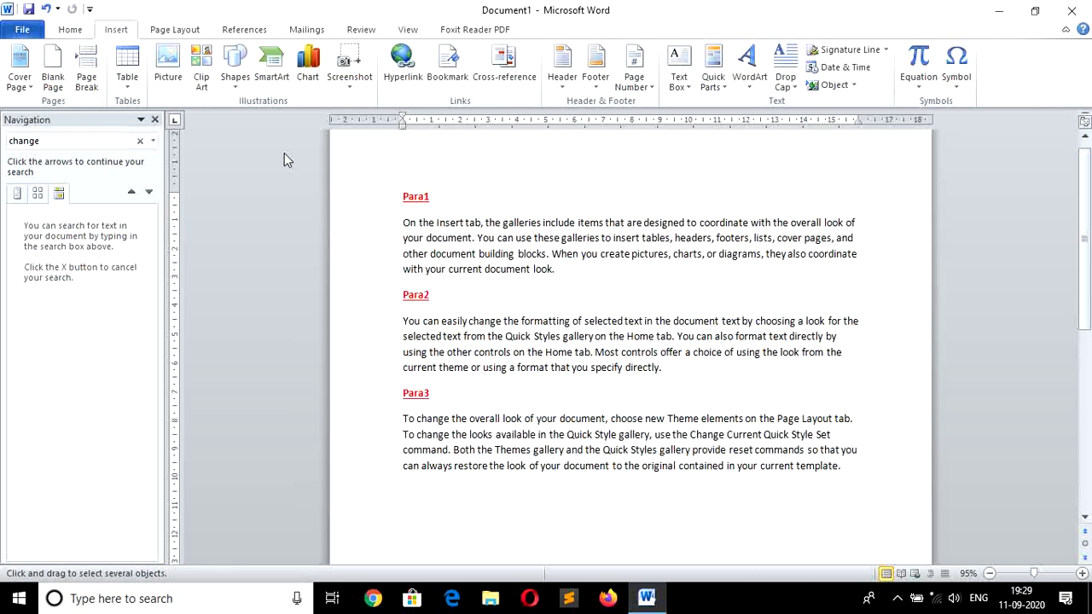
# Step: Draw a rectangle across the end of Para1 and send it behind the text
pyautogui.click(235, 85)
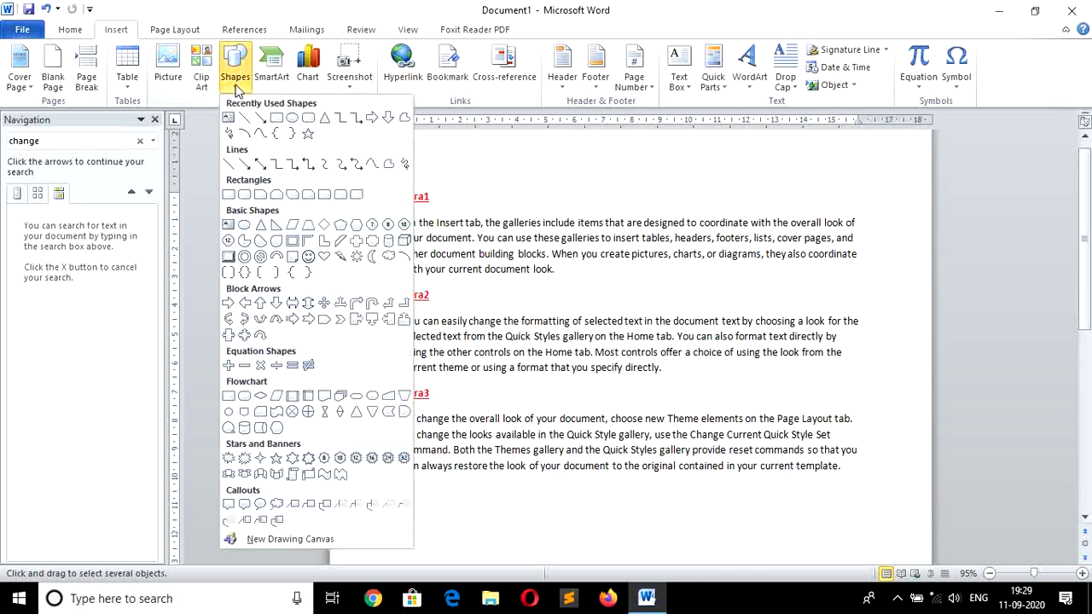
pyautogui.click(277, 119)
pyautogui.moveTo(491, 233)
pyautogui.mouseDown()
pyautogui.moveTo(591, 269)
pyautogui.moveTo(647, 326)
pyautogui.mouseUp()
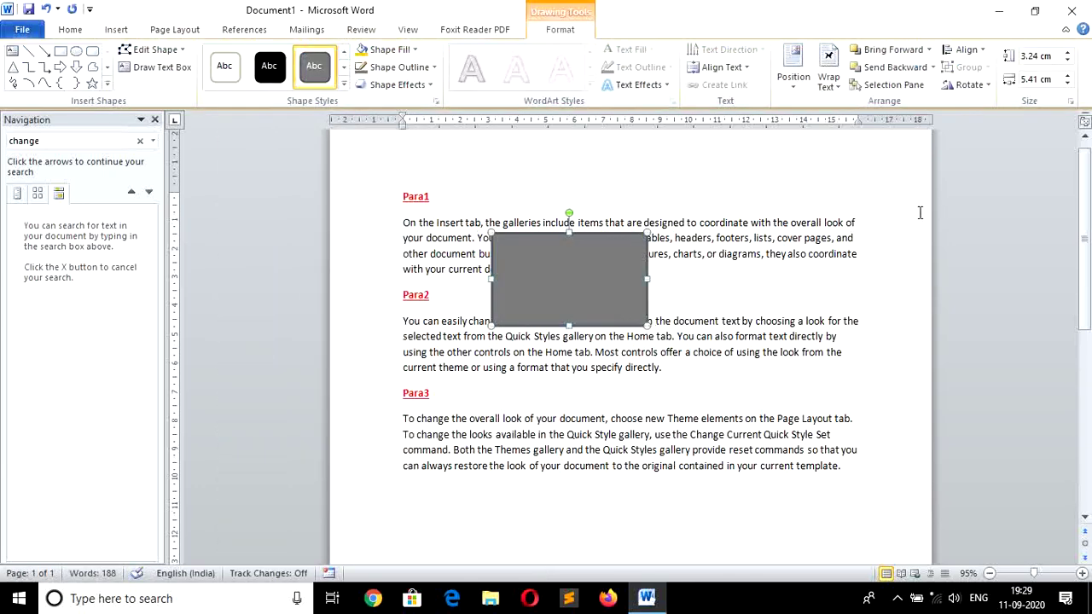
pyautogui.click(933, 67)
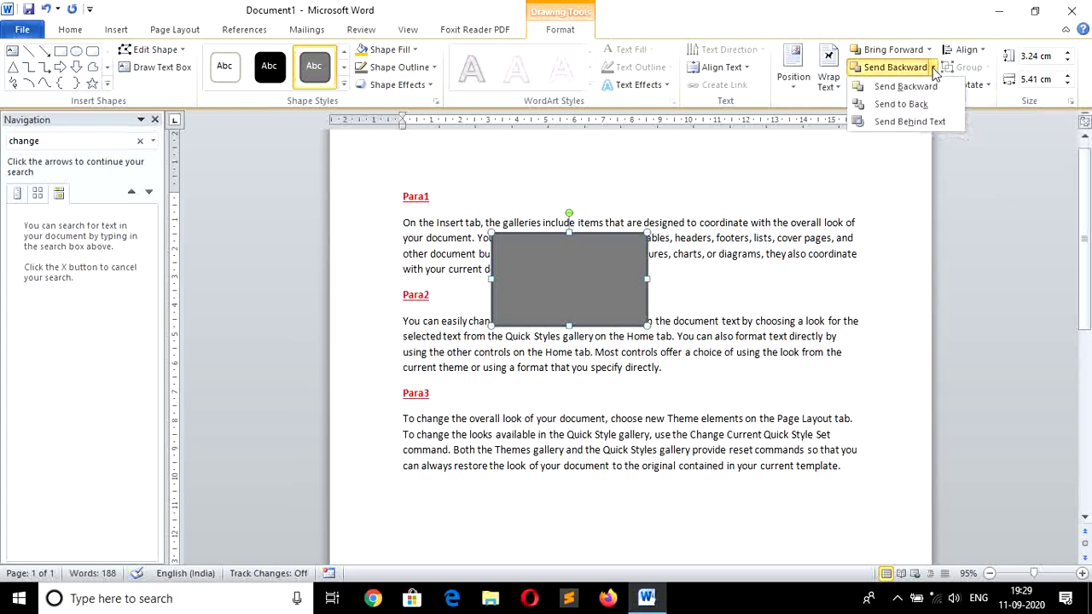
pyautogui.click(764, 392)
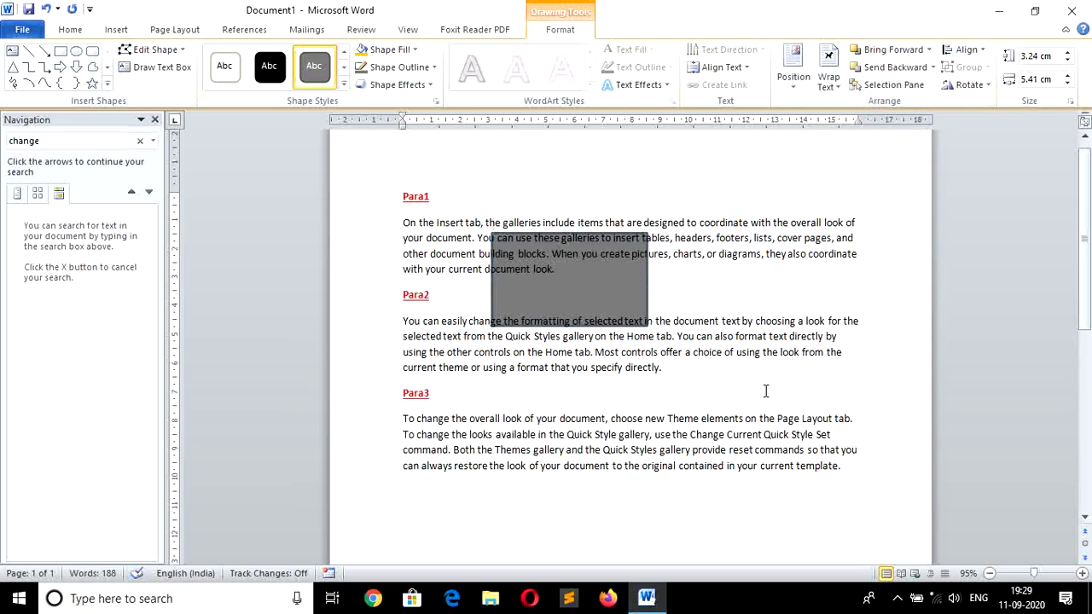
pyautogui.click(533, 254)
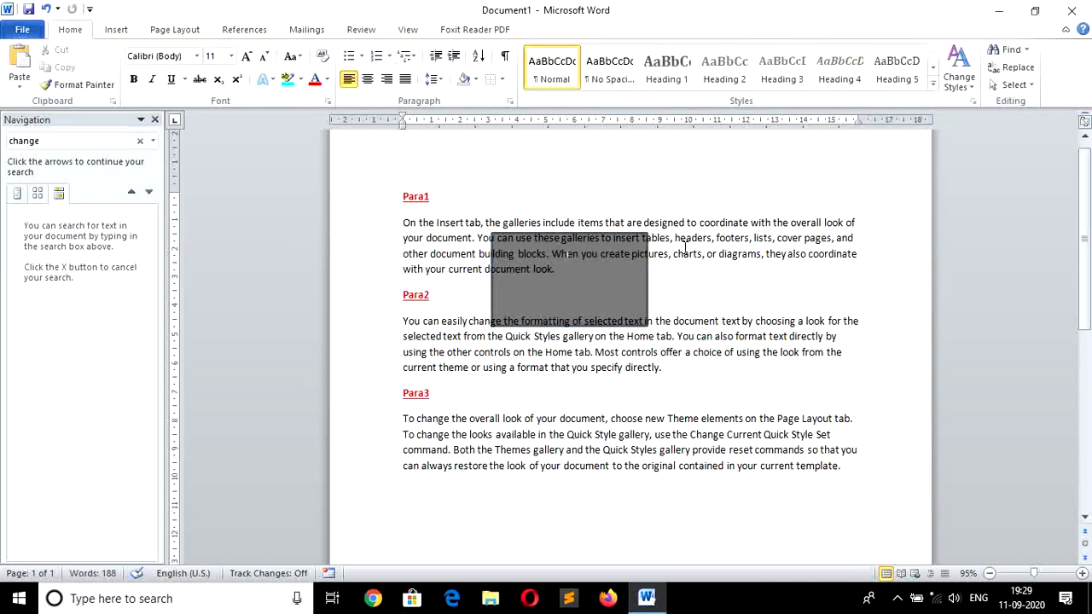
# Step: Try clicking the rectangle, then turn on Select Objects mode
pyautogui.click(567, 286)
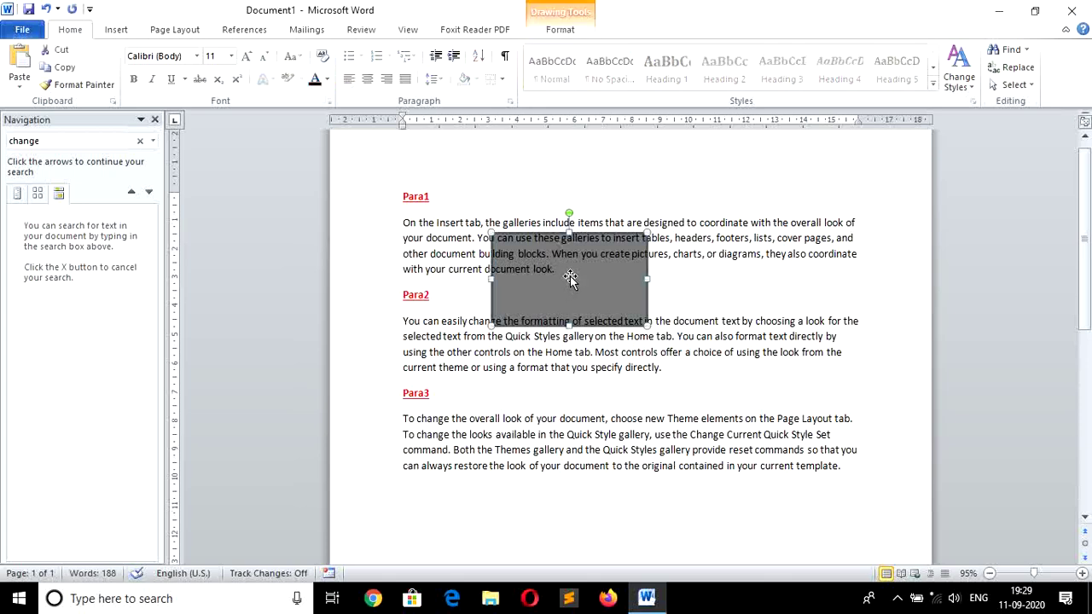
pyautogui.write('ggg')
pyautogui.click(1032, 87)
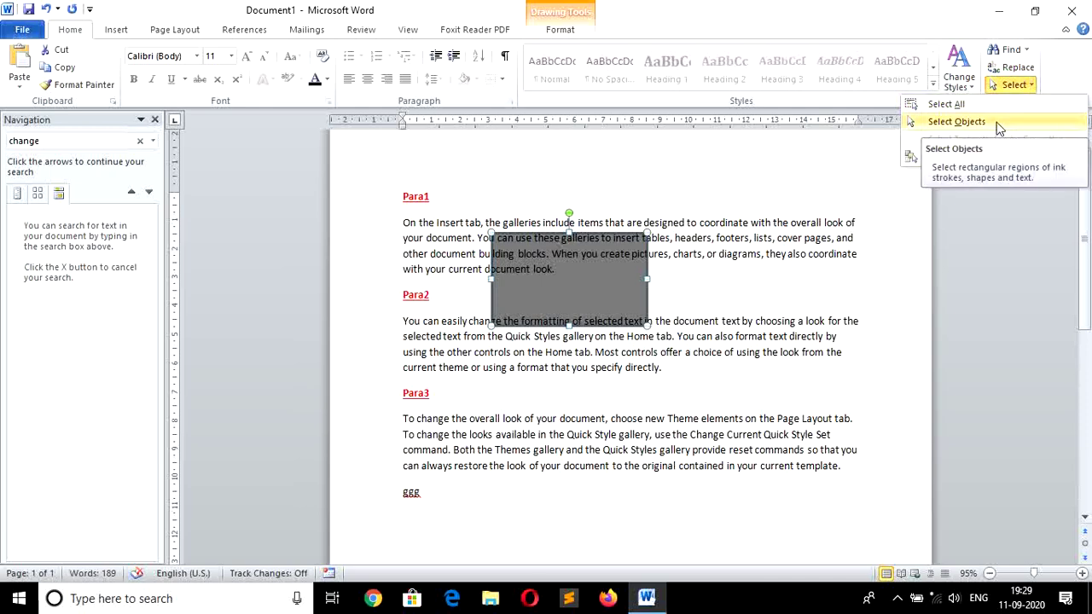
pyautogui.click(957, 122)
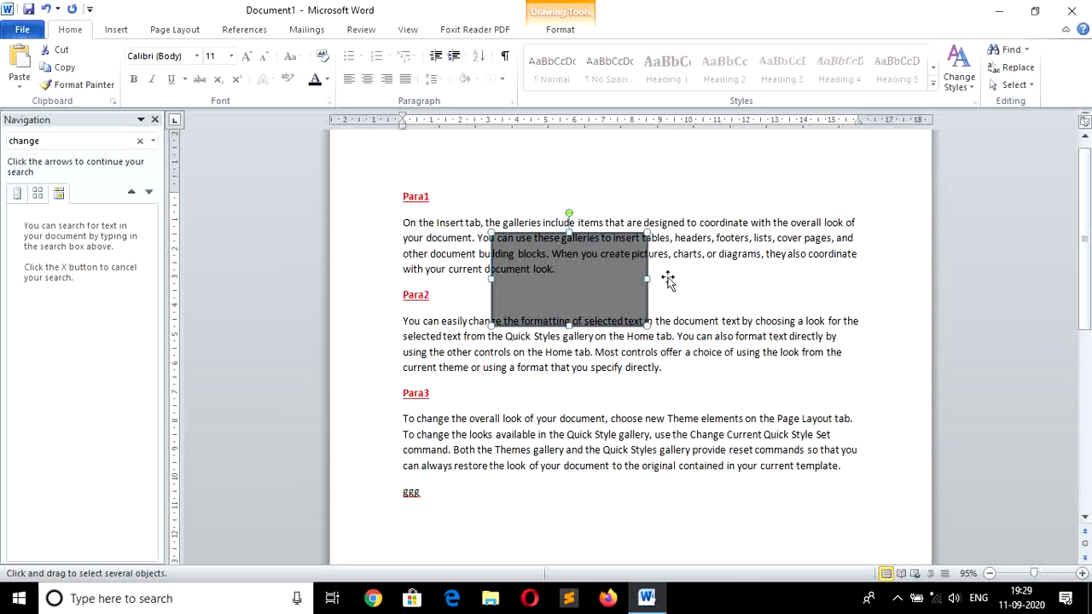
# Step: Toggle Select Objects off and back on, then pick the rectangle behind the text
pyautogui.click(1023, 85)
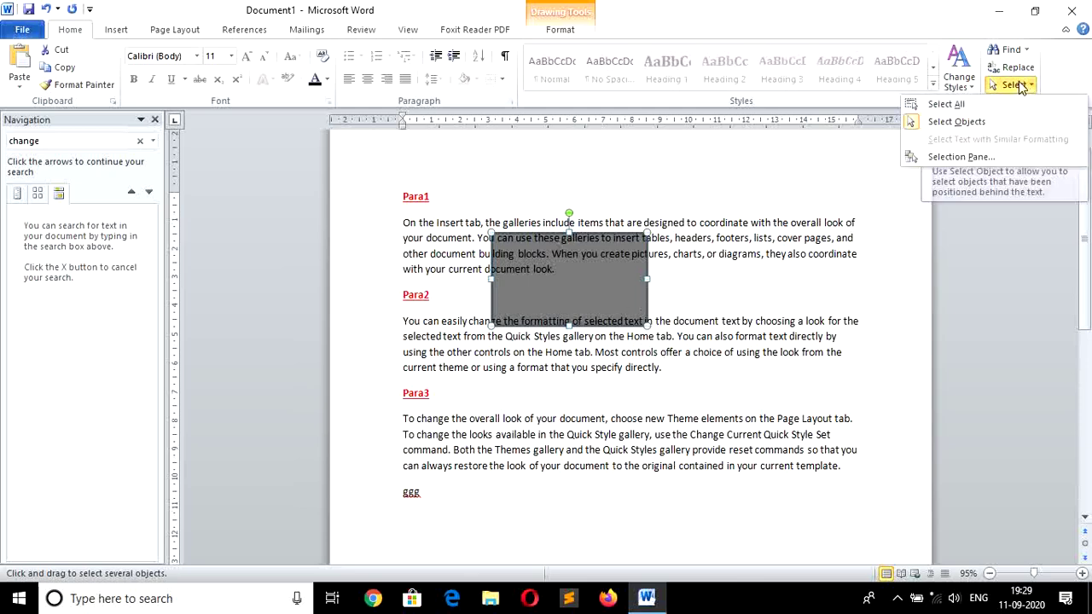
pyautogui.click(957, 122)
pyautogui.click(668, 392)
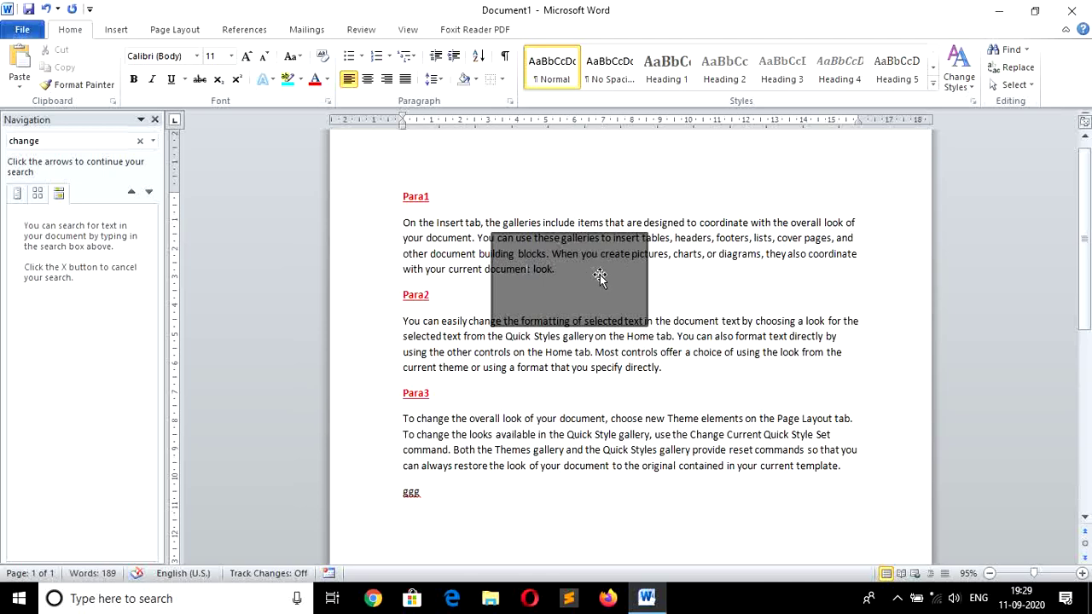
pyautogui.click(1013, 84)
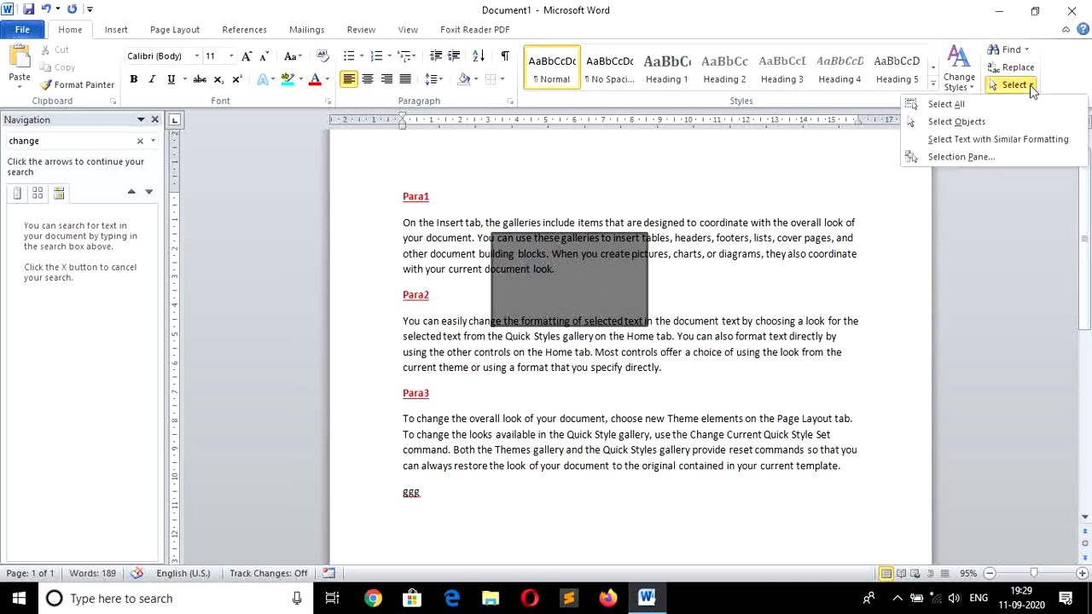
pyautogui.click(980, 121)
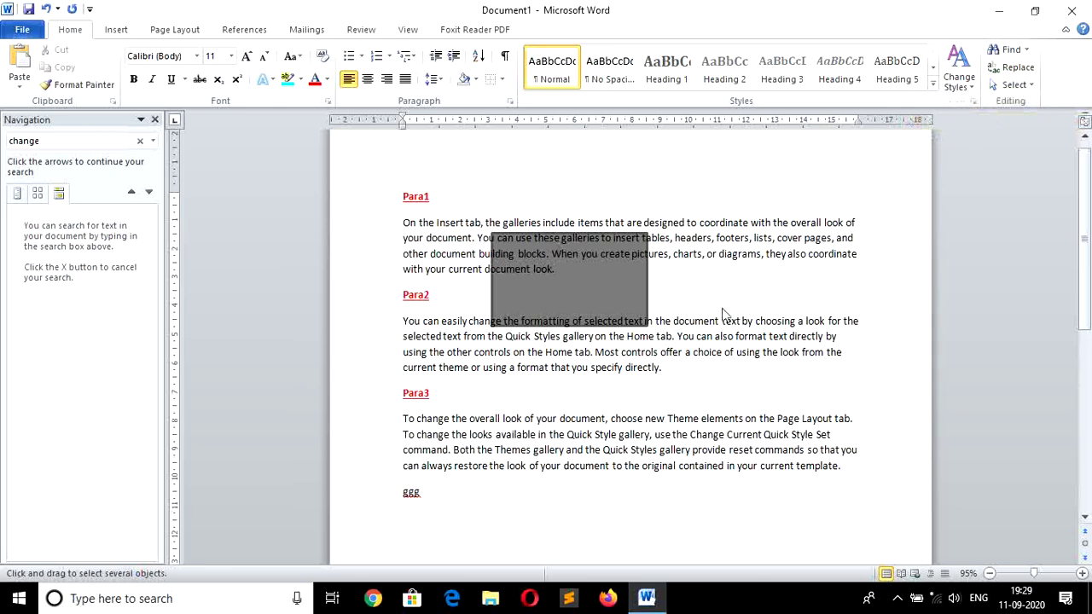
pyautogui.click(573, 276)
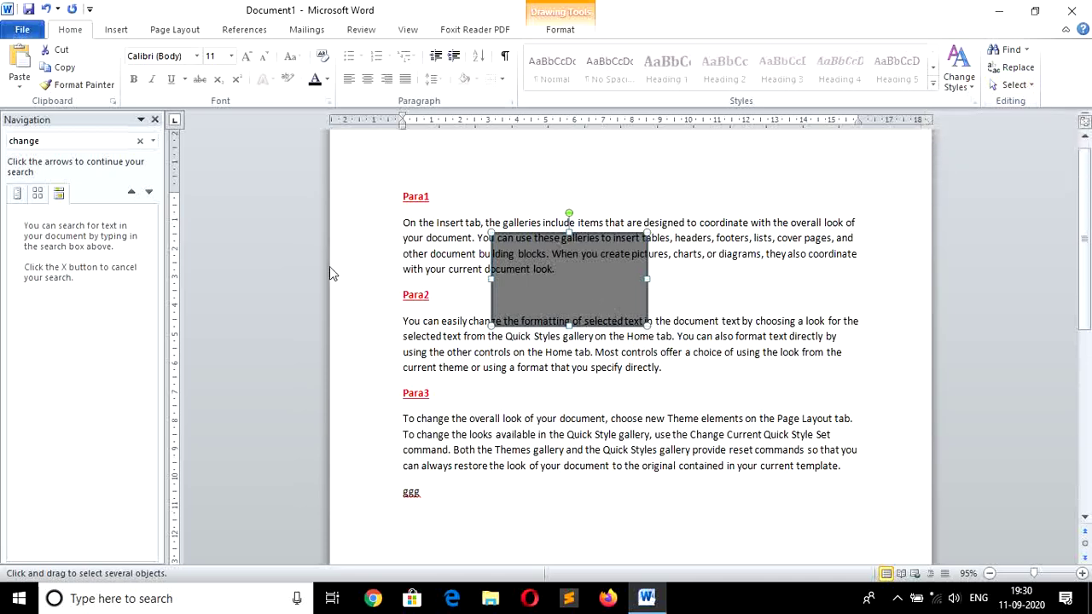
# Step: Draw an oval over Para1 and Para2 and stretch it into a wider ellipse
pyautogui.click(117, 31)
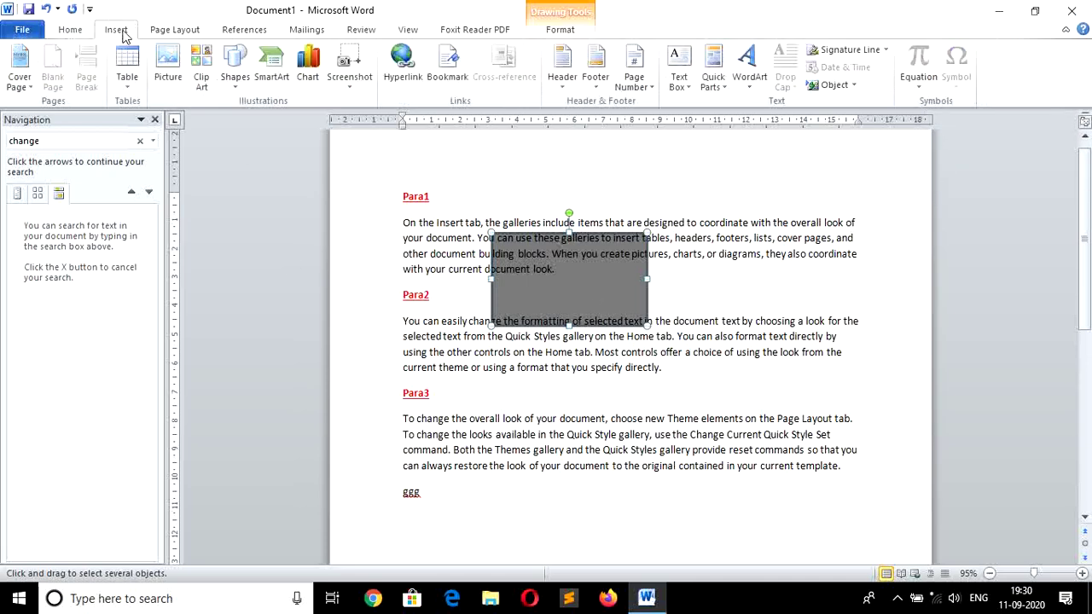
pyautogui.click(236, 82)
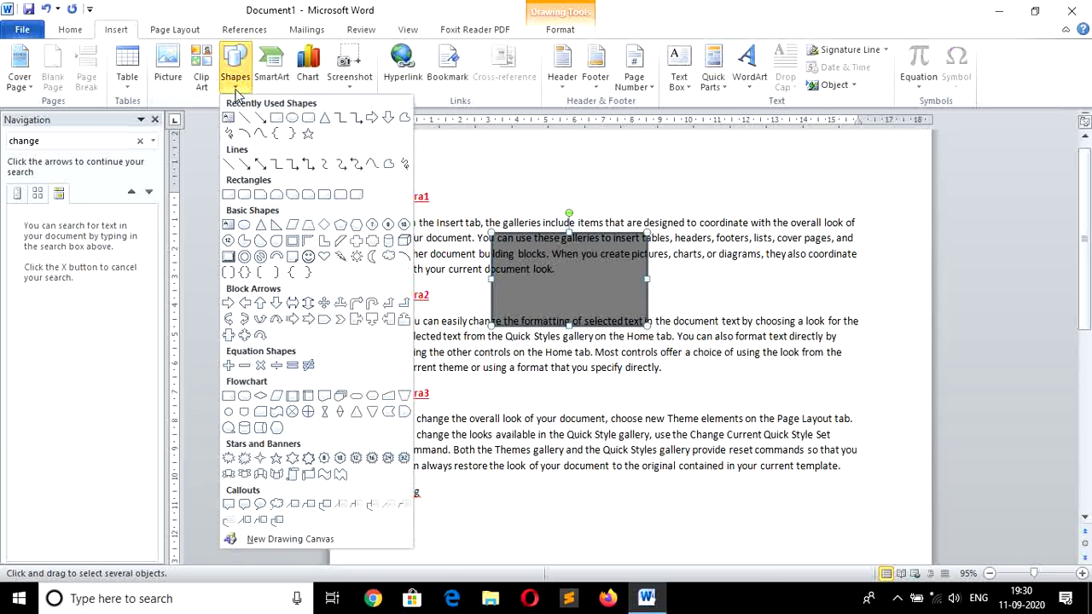
pyautogui.click(291, 118)
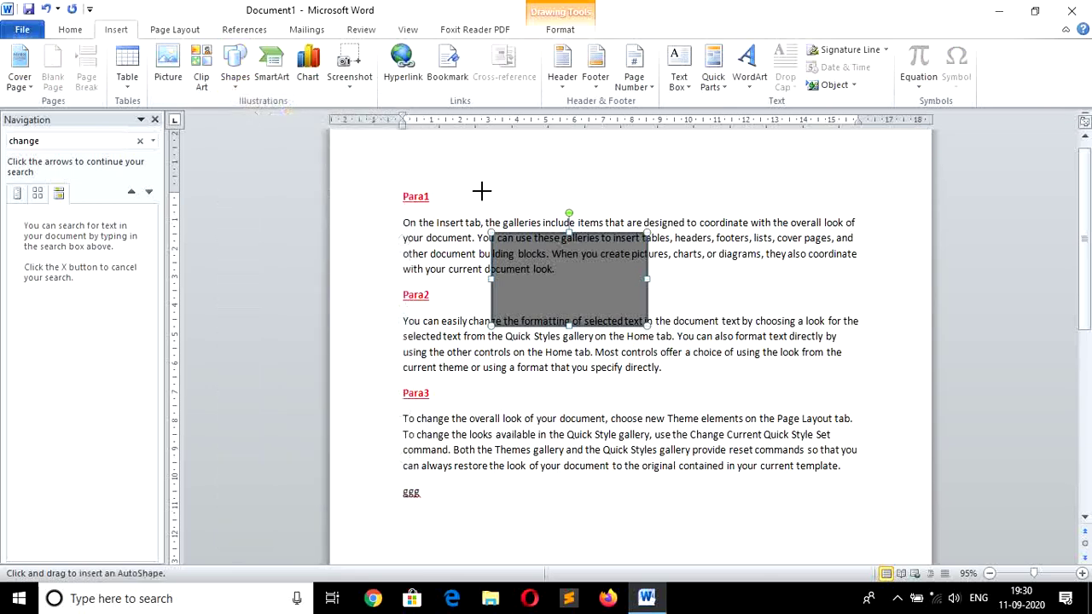
pyautogui.moveTo(481, 190); pyautogui.dragTo(714, 408)
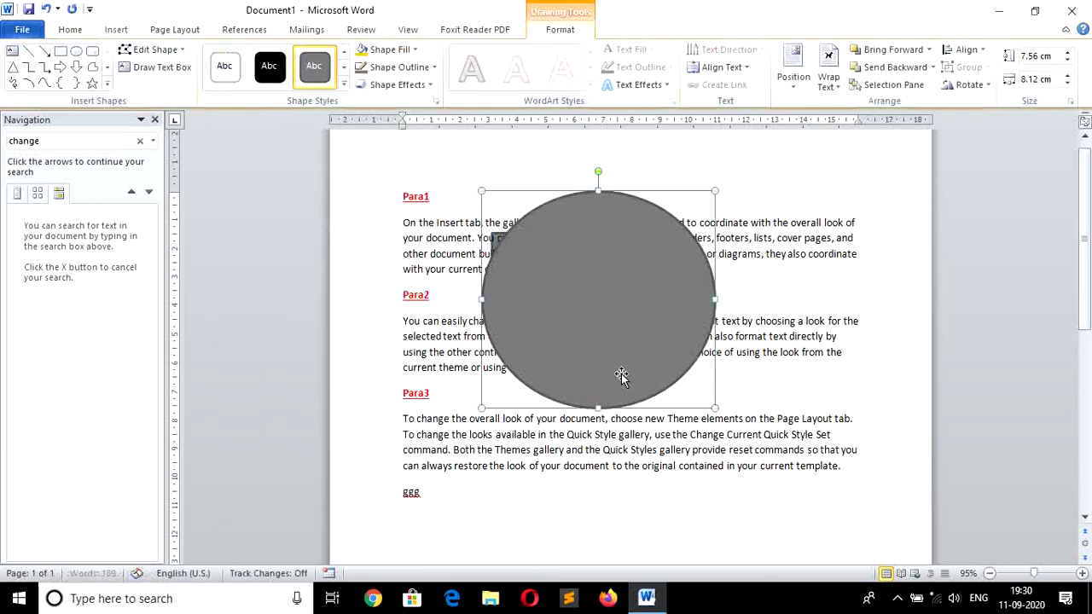
pyautogui.moveTo(493, 310); pyautogui.dragTo(429, 300)
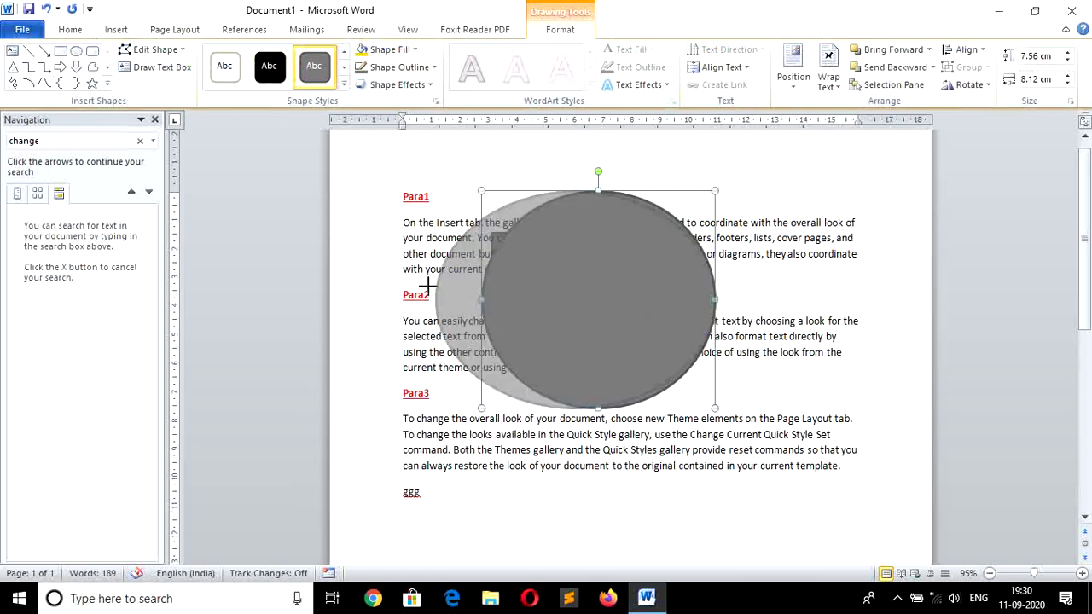
# Step: In the Selection Pane, select Rectangle 3 and then Oval 4
pyautogui.click(1031, 84)
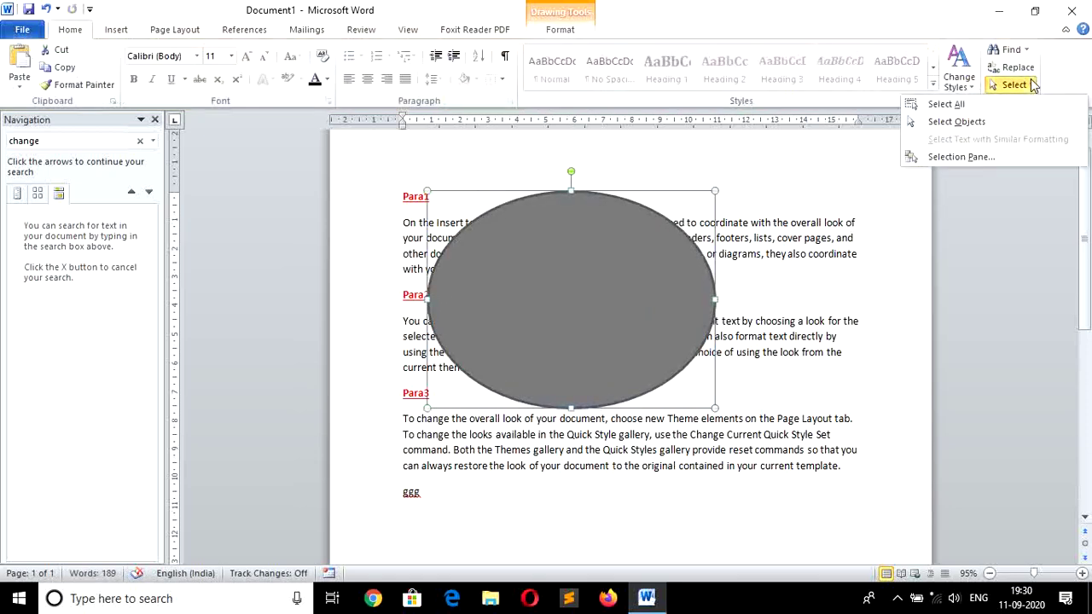
pyautogui.click(1009, 162)
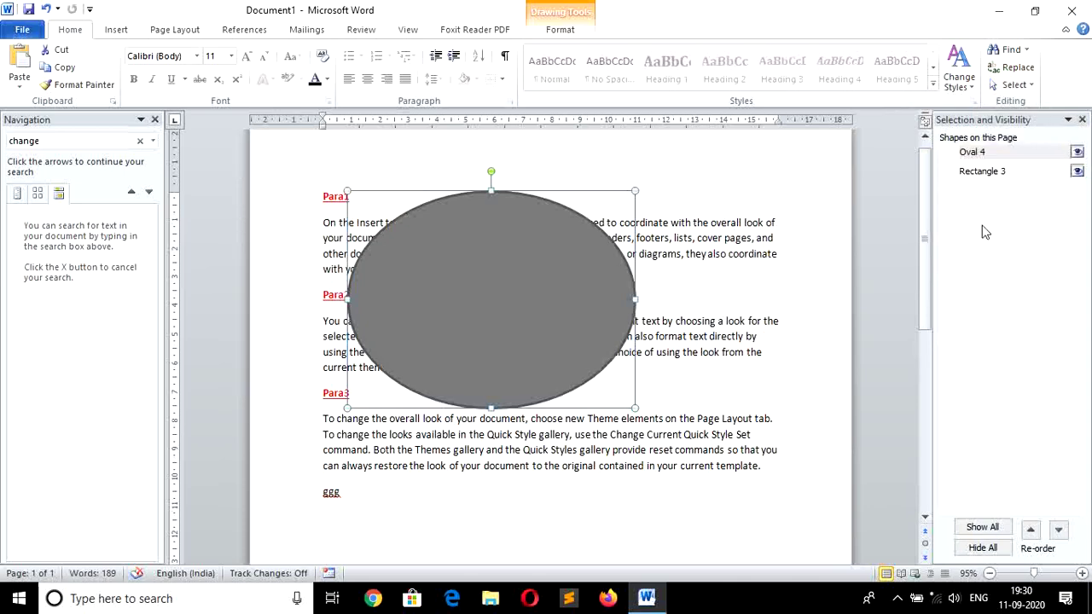
pyautogui.click(979, 175)
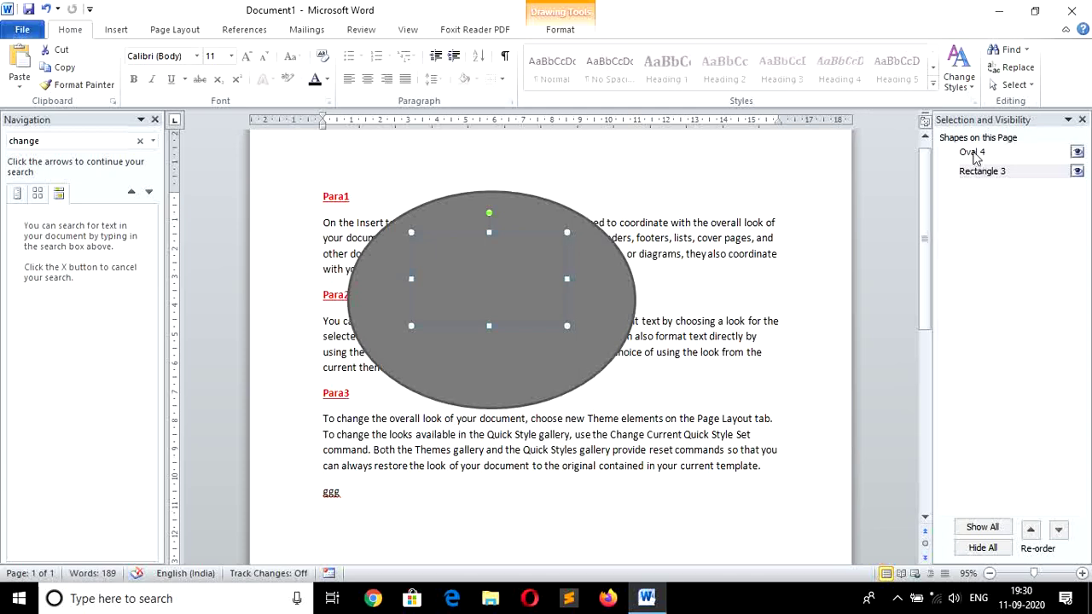
pyautogui.click(975, 155)
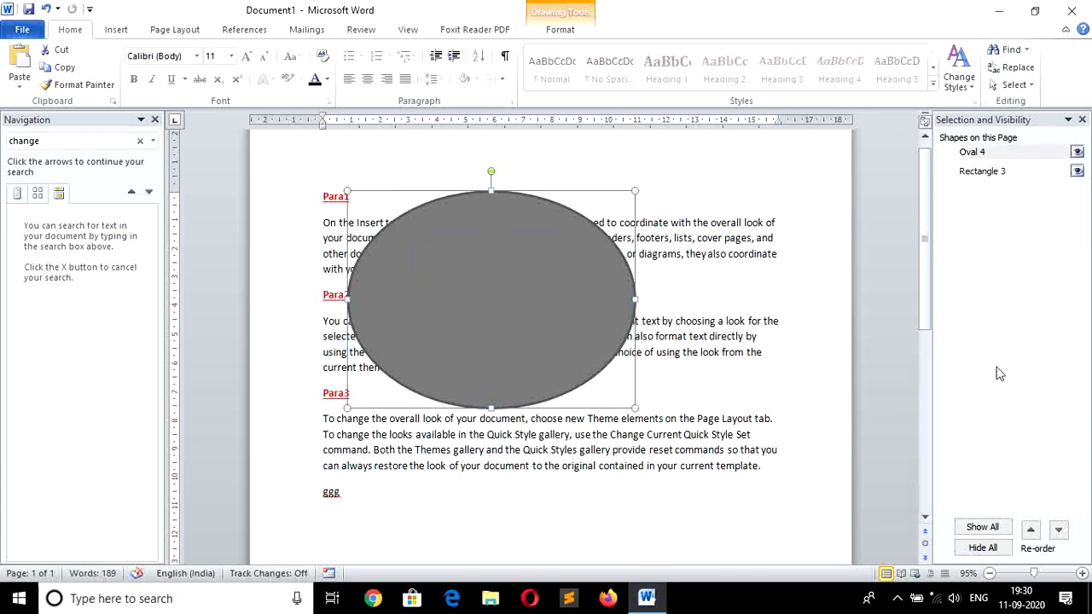
pyautogui.click(1082, 120)
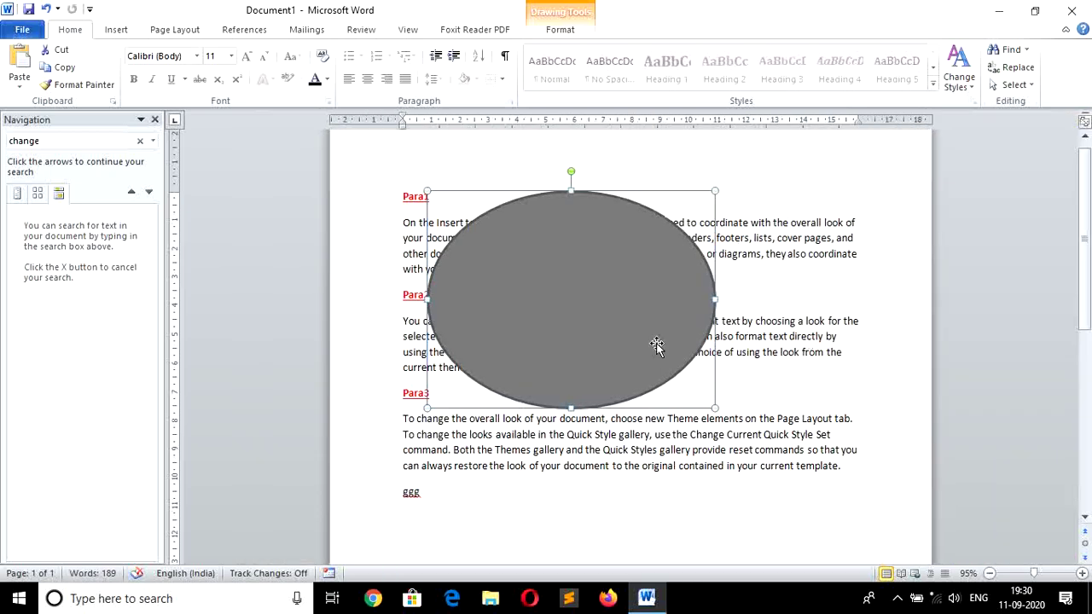
# Step: Delete the ellipse and the grey rectangle from the page
pyautogui.press('Delete')
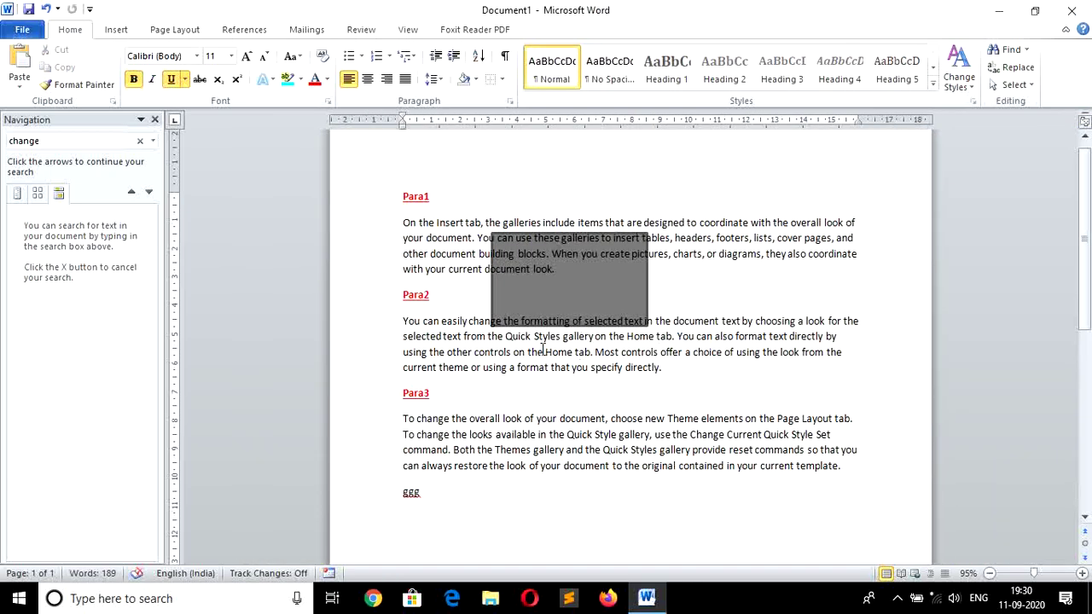
pyautogui.click(573, 282)
pyautogui.press('Delete')
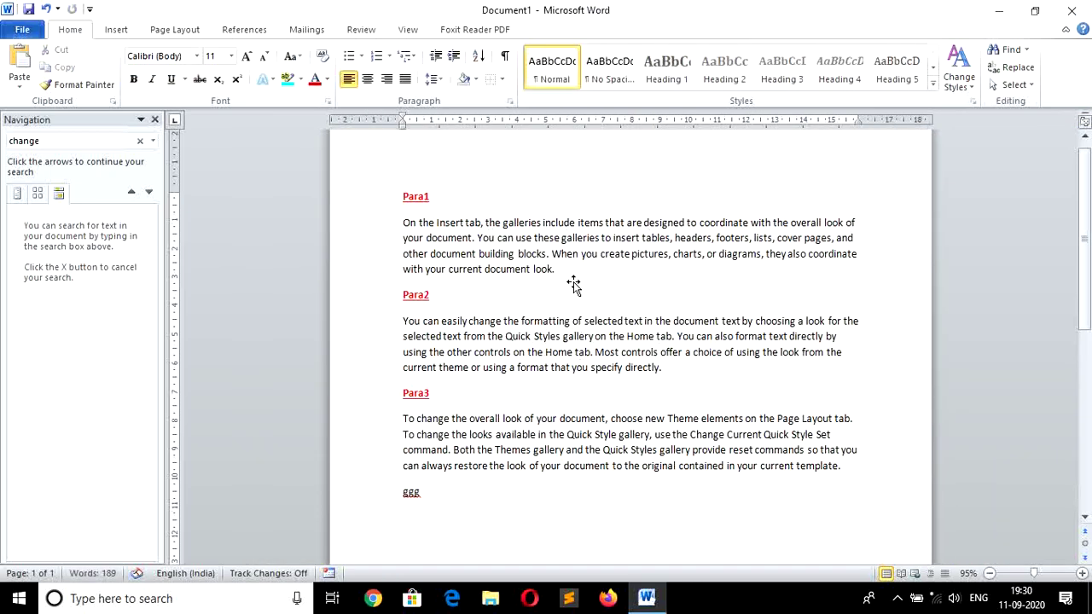